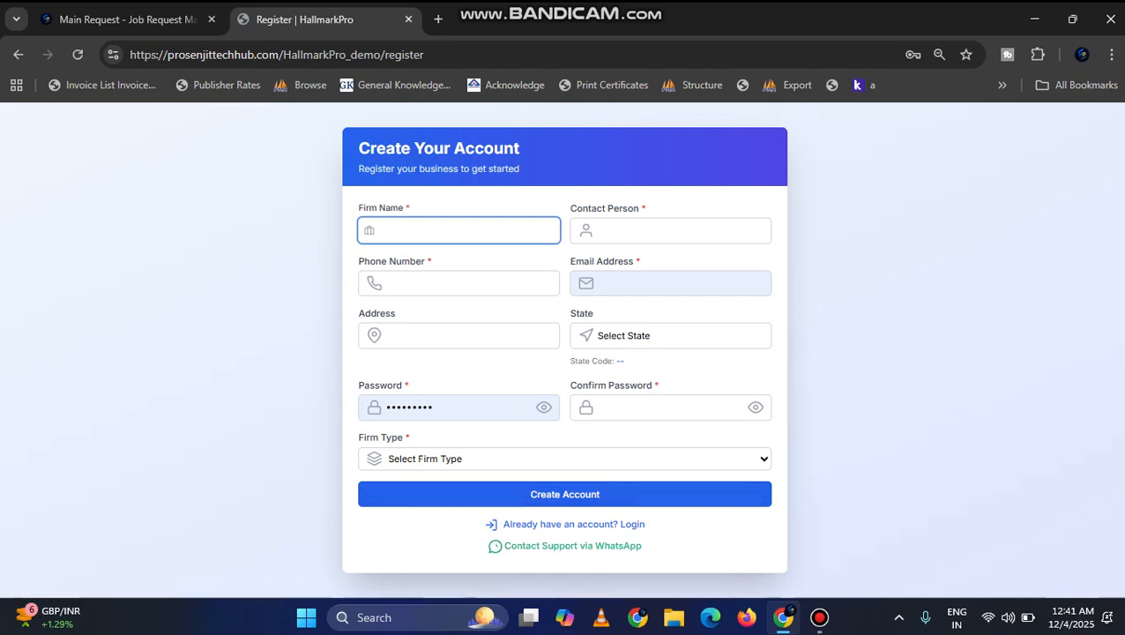
Step: Visit the login page, return to the account registration form and clear the prefilled email address
{"action": "left_click", "coordinate": [573, 524]}
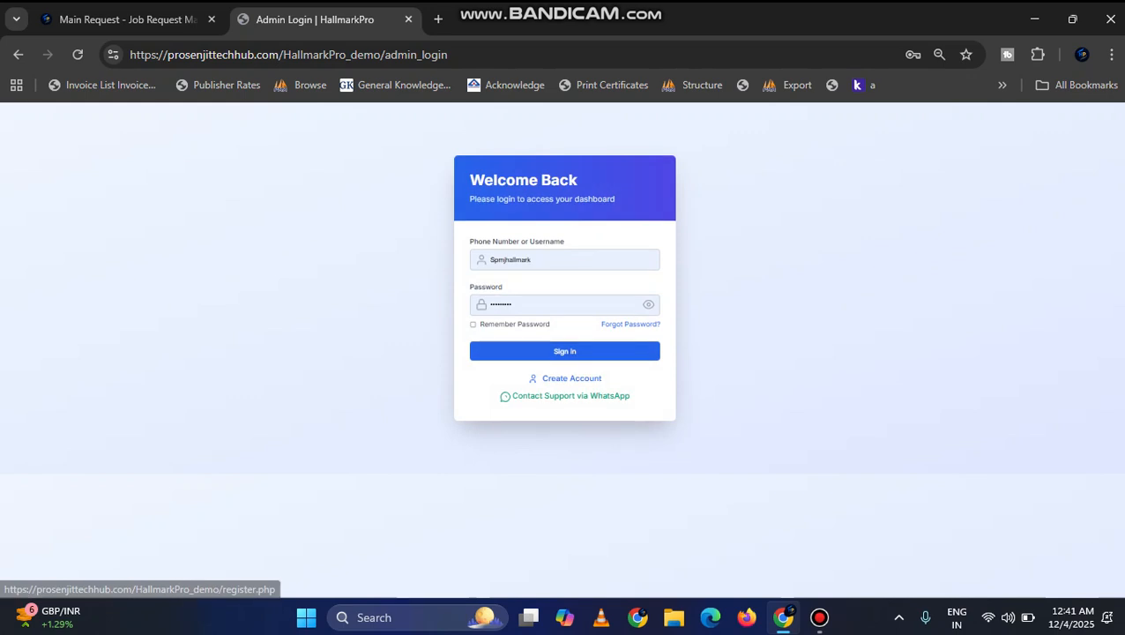
{"action": "left_click", "coordinate": [571, 378]}
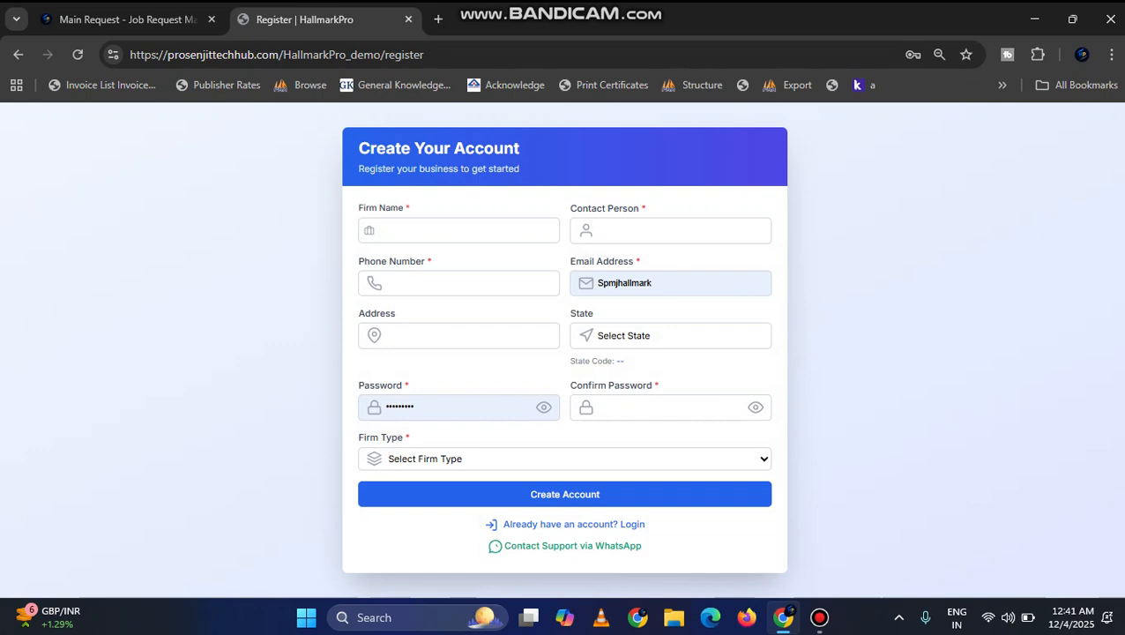
{"action": "left_click_drag", "start_coordinate": [658, 283], "coordinate": [562, 277]}
{"action": "key", "text": "BackSpace"}
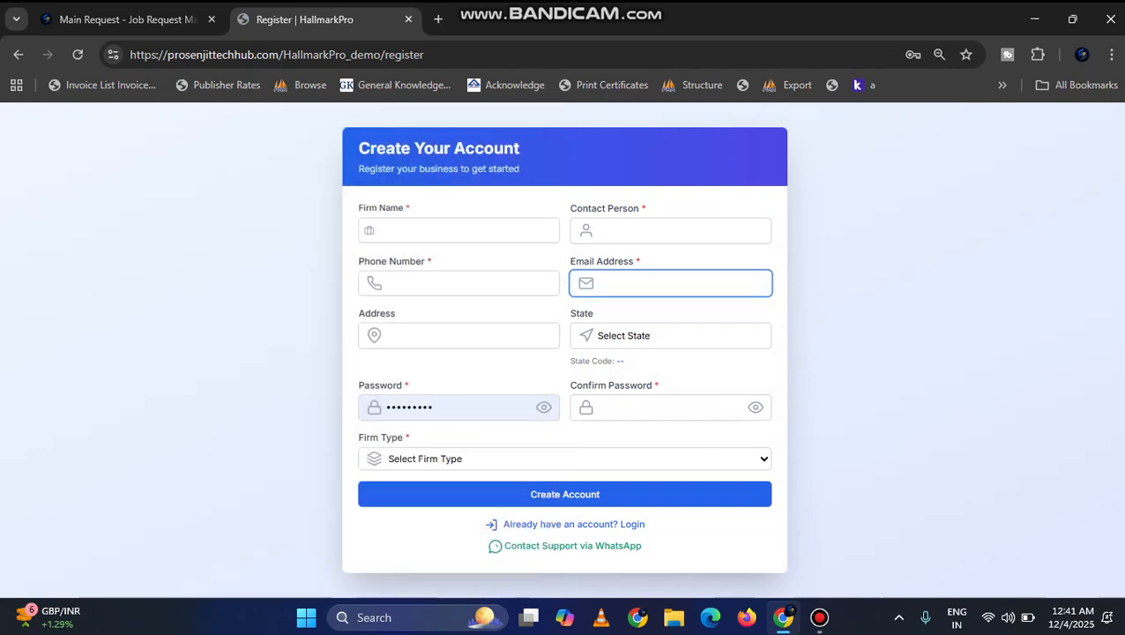
Step: Enter ABC HALLMARK CENTRE as the firm name in the registration form
{"action": "left_click", "coordinate": [459, 230]}
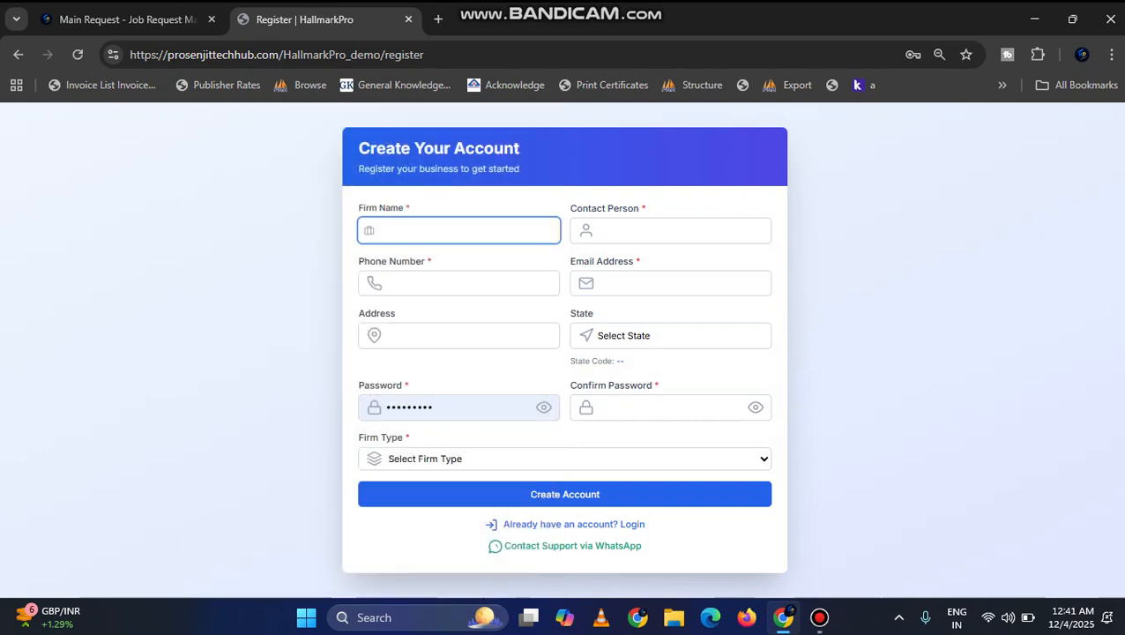
{"action": "type", "text": "ABC"}
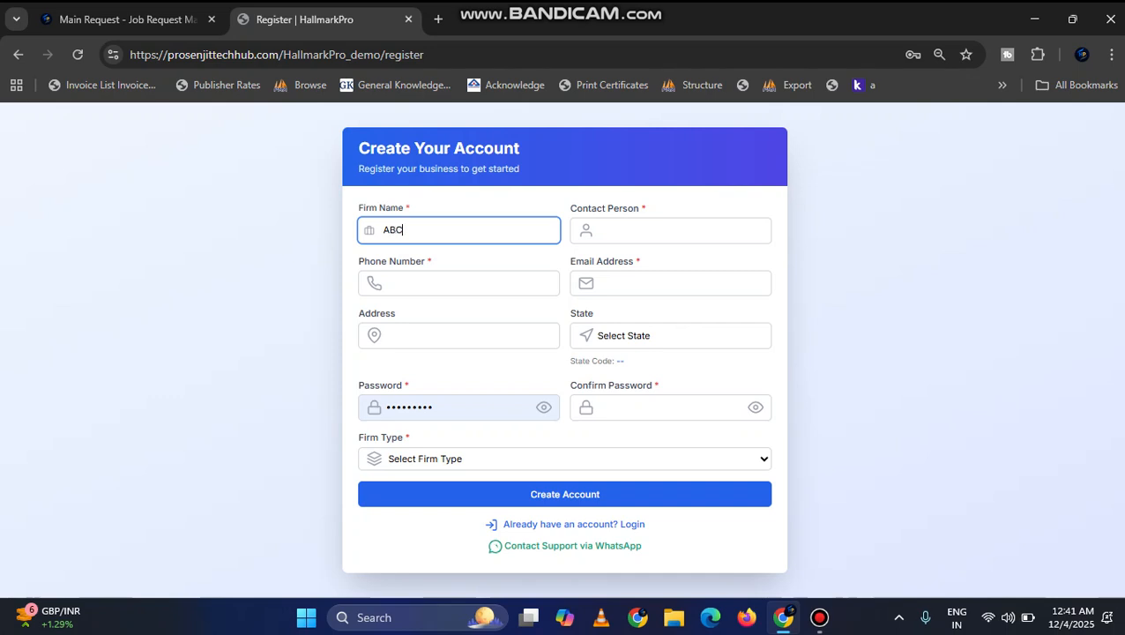
{"action": "type", "text": " HALLMARK CENTRE"}
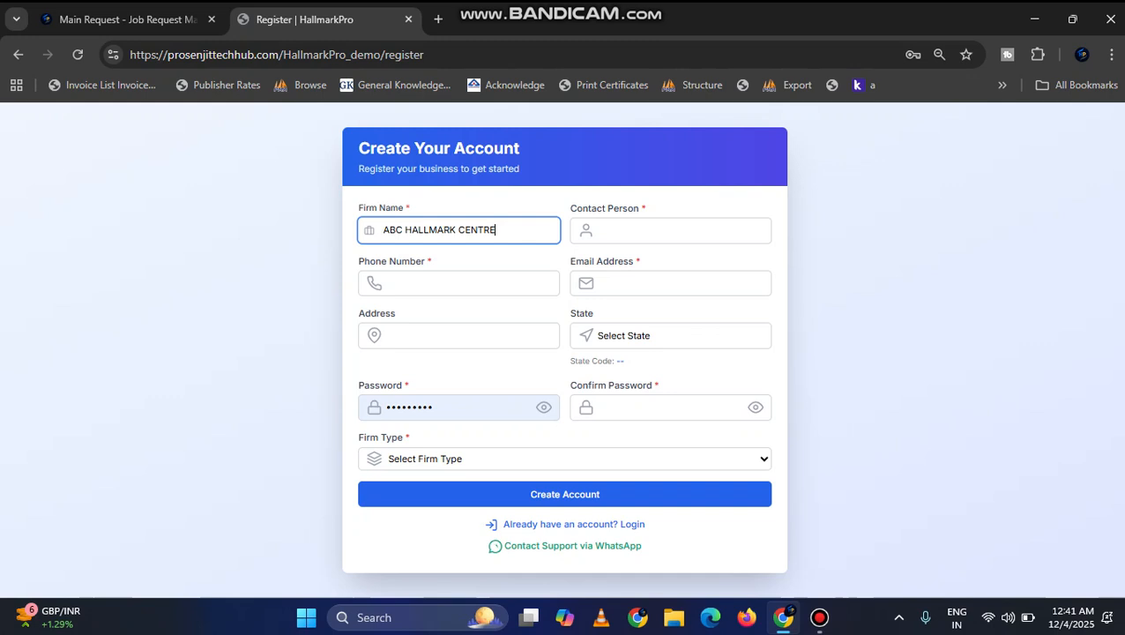
{"action": "key", "text": "Tab"}
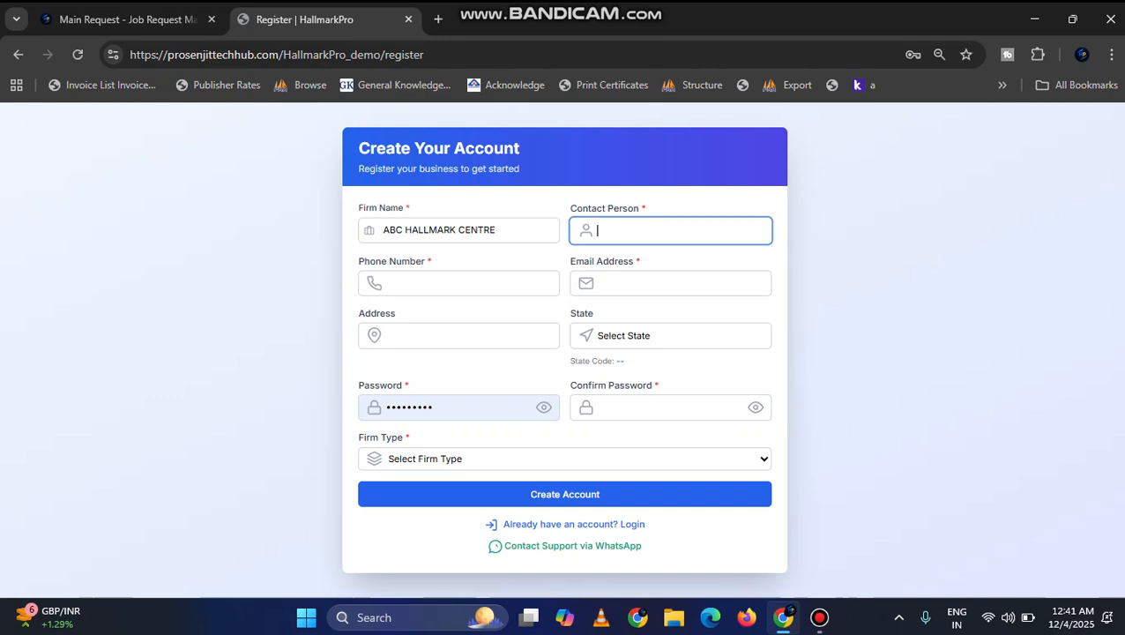
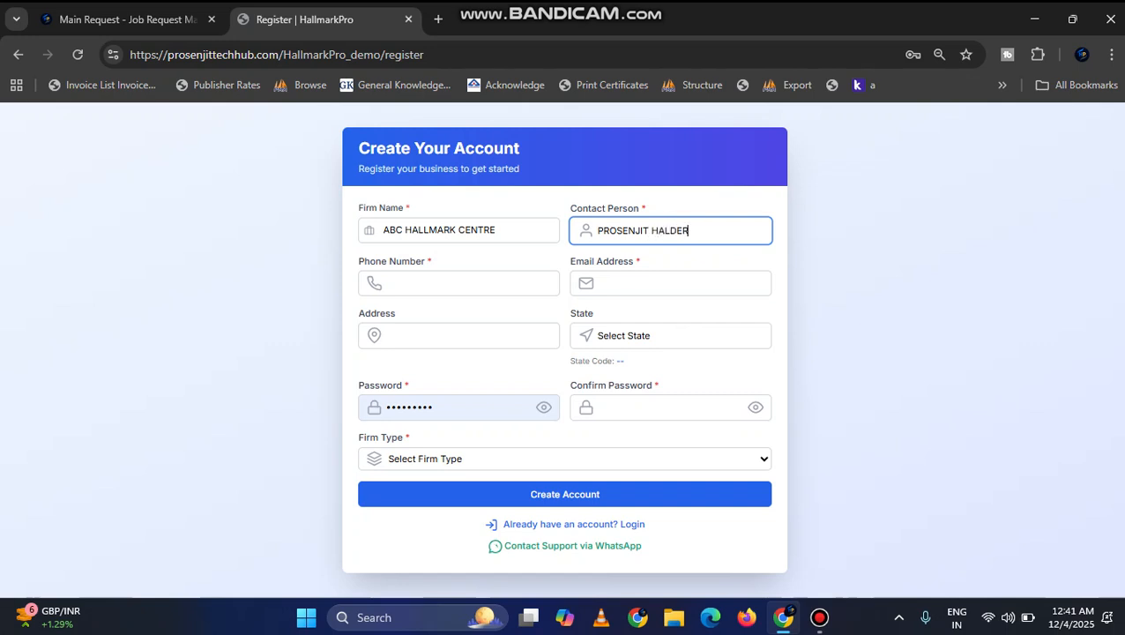
Step: Enter the contact person's full name and phone number in the registration form
{"action": "key", "text": "Tab"}
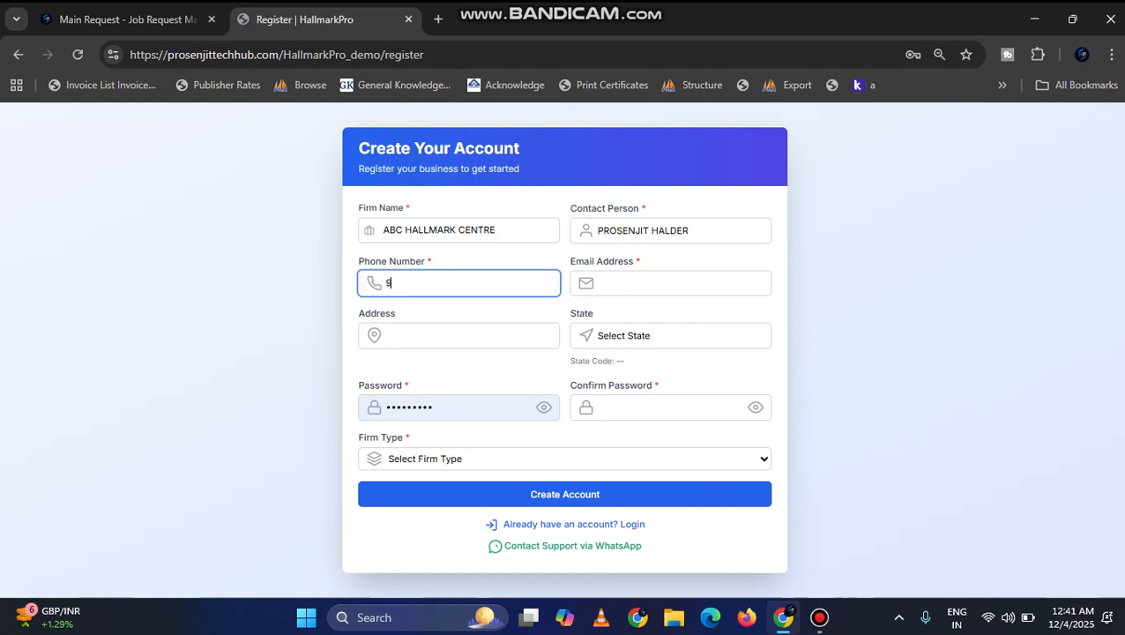
{"action": "key", "text": "Tab"}
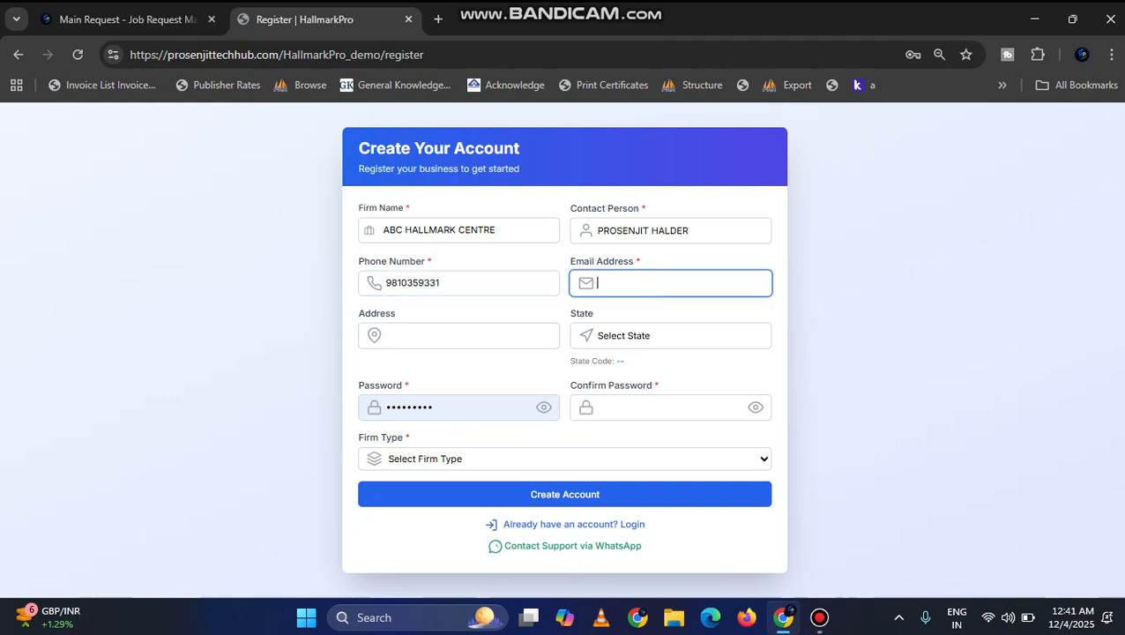
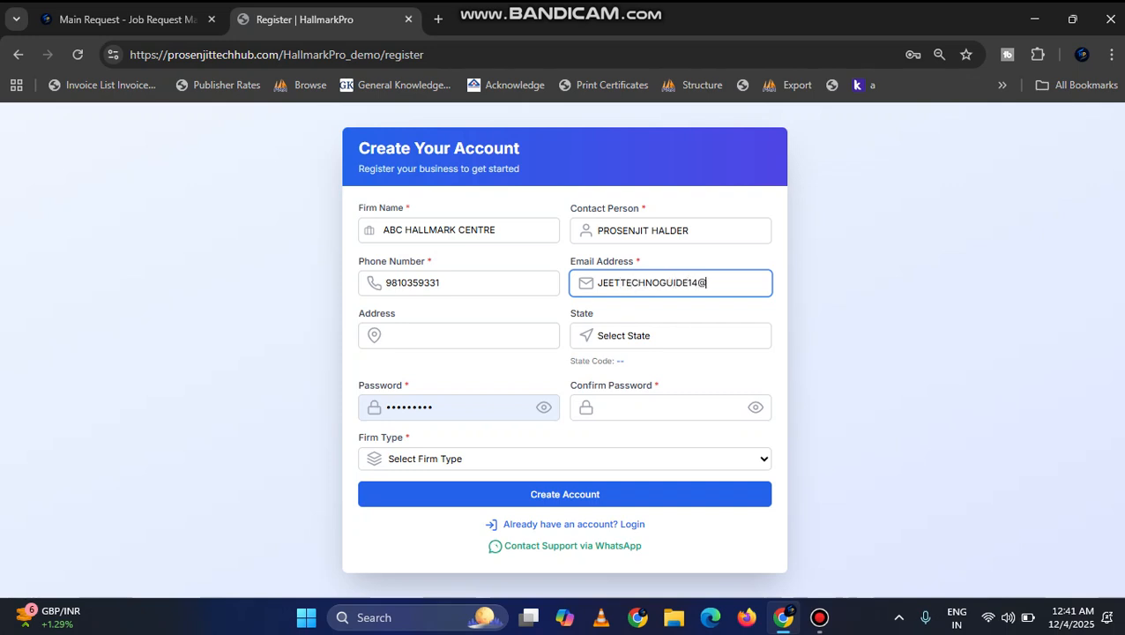
Step: Fill in the contact's email address in the registration form
{"action": "key", "text": "Tab"}
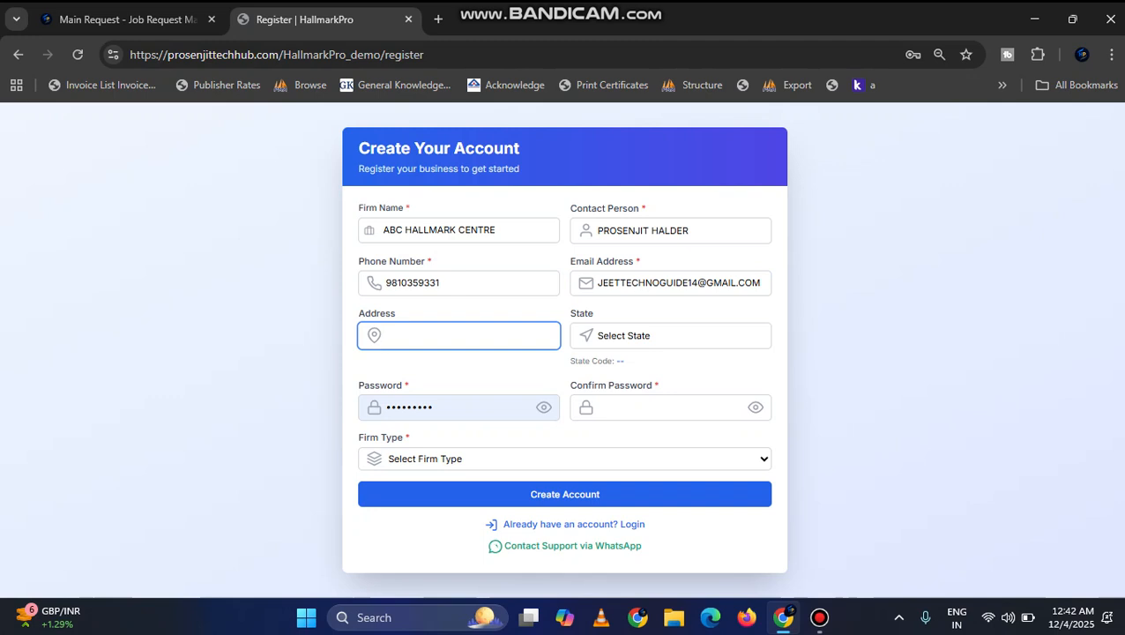
Step: Enter the firm's street address and set the state to Delhi
{"action": "type", "text": "ADEHI"}
{"action": "key", "text": "BackSpace"}
{"action": "key", "text": "BackSpace"}
{"action": "type", "text": "LHI"}
{"action": "key", "text": "ctrl+a"}
{"action": "key", "text": "Tab"}
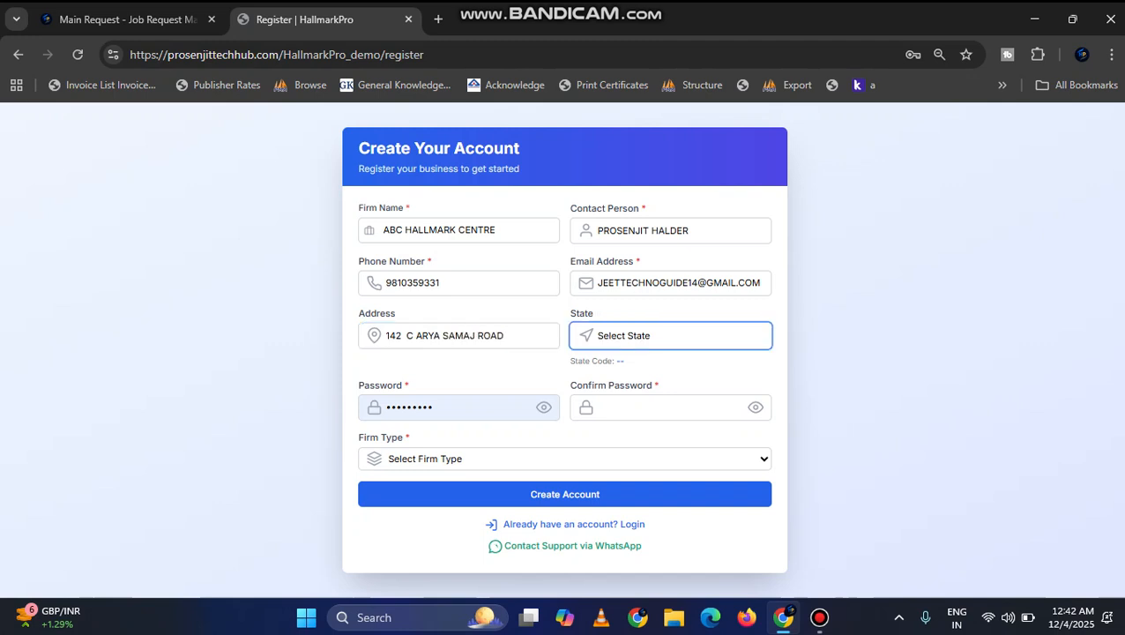
{"action": "type", "text": "Delhi"}
{"action": "key", "text": "Tab"}
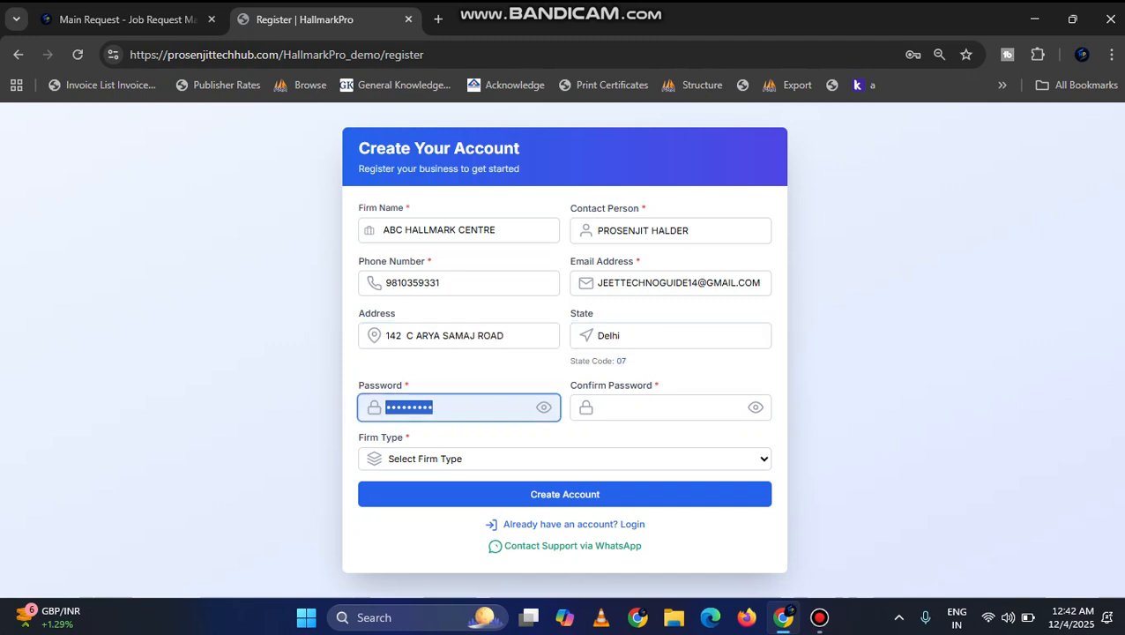
Step: Enter the account password and repeat it in the confirmation field
{"action": "type", "text": "*********"}
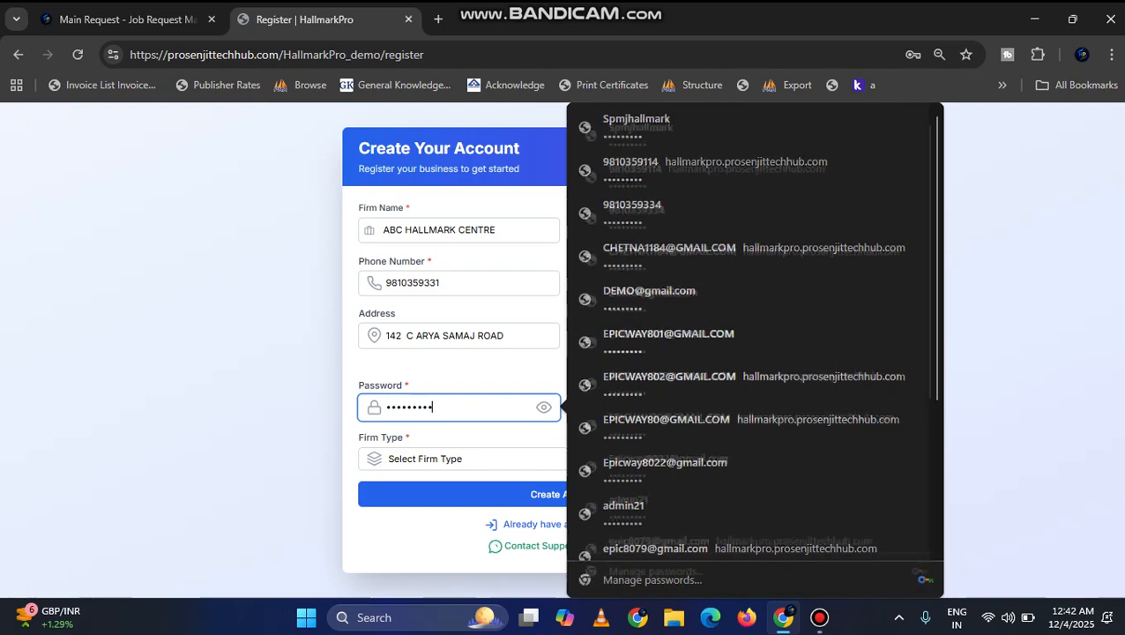
{"action": "key", "text": "Tab"}
{"action": "type", "text": "***"}
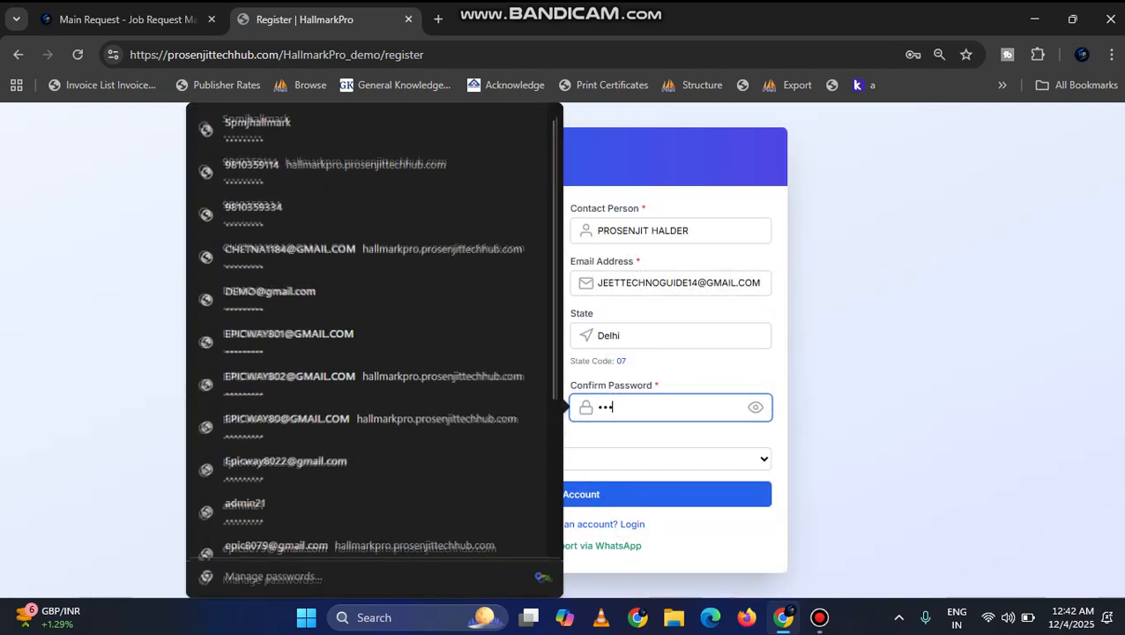
{"action": "type", "text": "******"}
{"action": "key", "text": "Tab"}
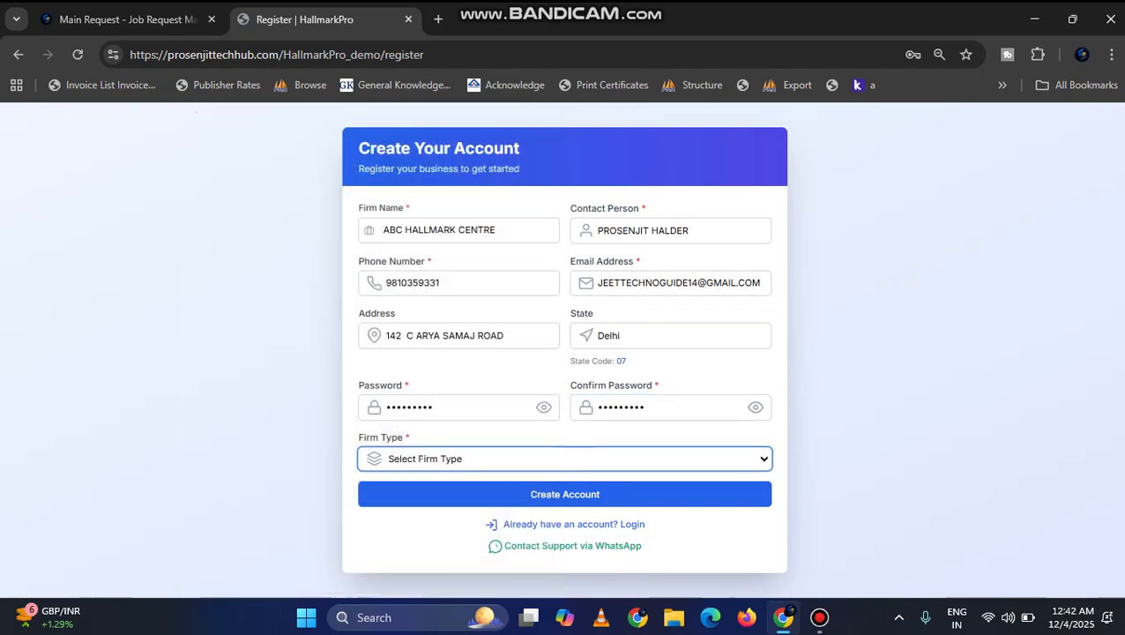
Step: Set the firm type to MAIN and submit the registration form
{"action": "key", "text": "space"}
{"action": "key", "text": "Down"}
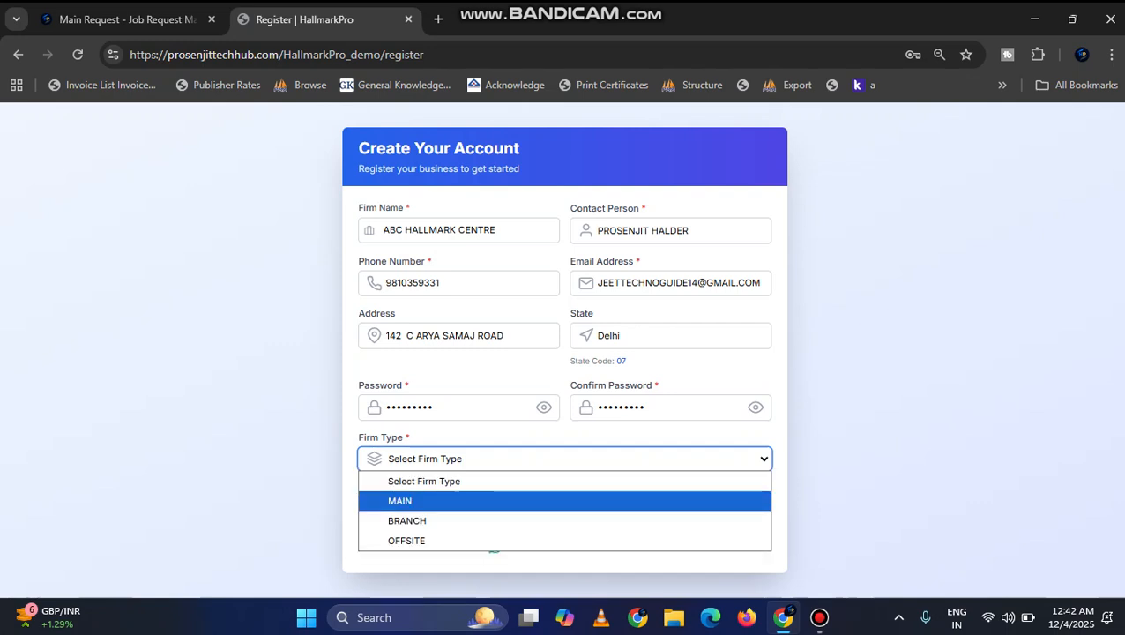
{"action": "key", "text": "Return"}
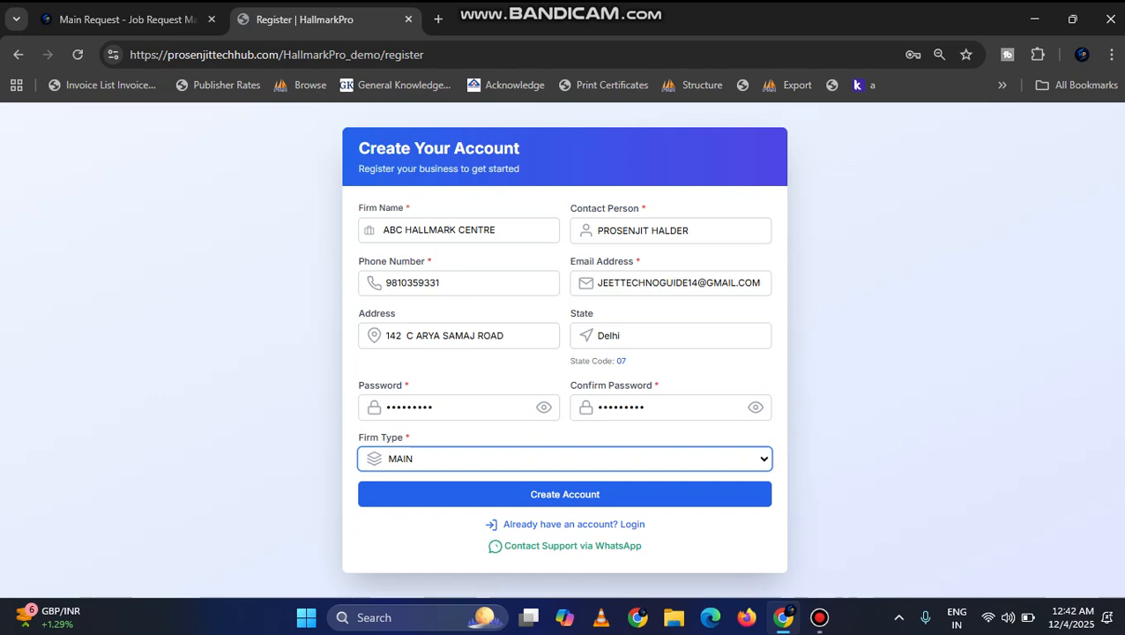
{"action": "key", "text": "space"}
{"action": "key", "text": "Down"}
{"action": "key", "text": "Up"}
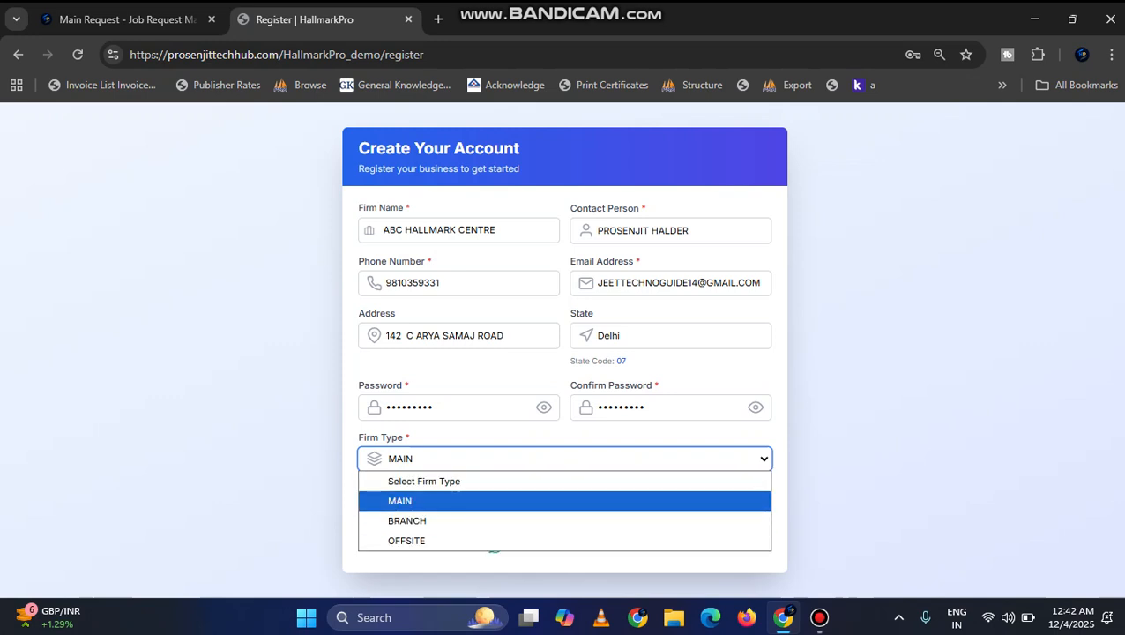
{"action": "key", "text": "Down"}
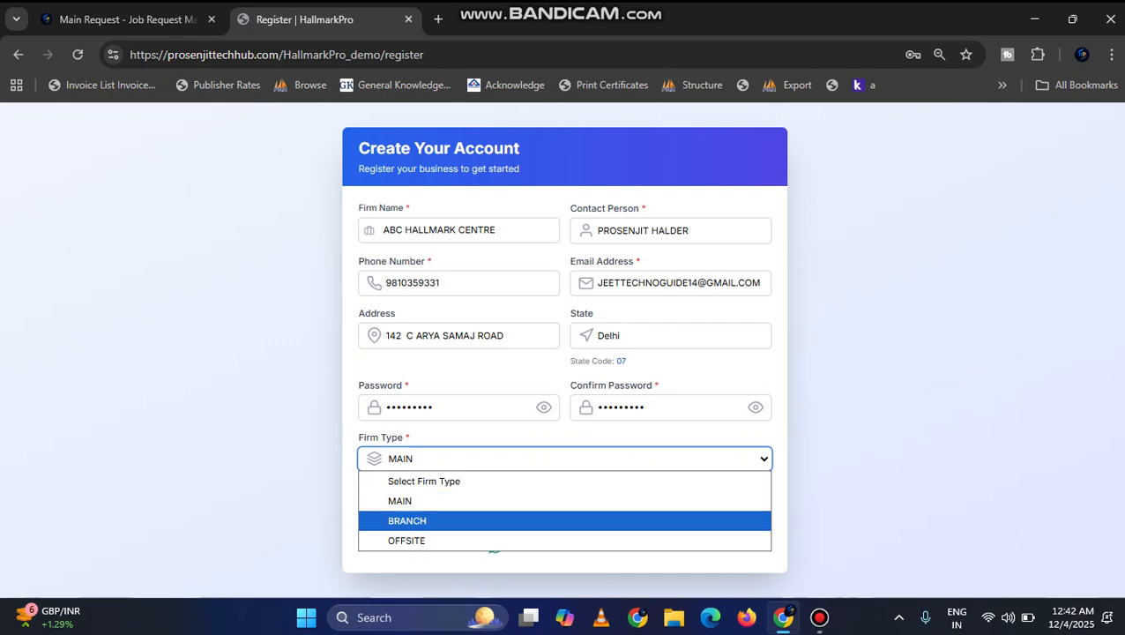
{"action": "key", "text": "Escape"}
{"action": "key", "text": "Tab"}
{"action": "key", "text": "Return"}
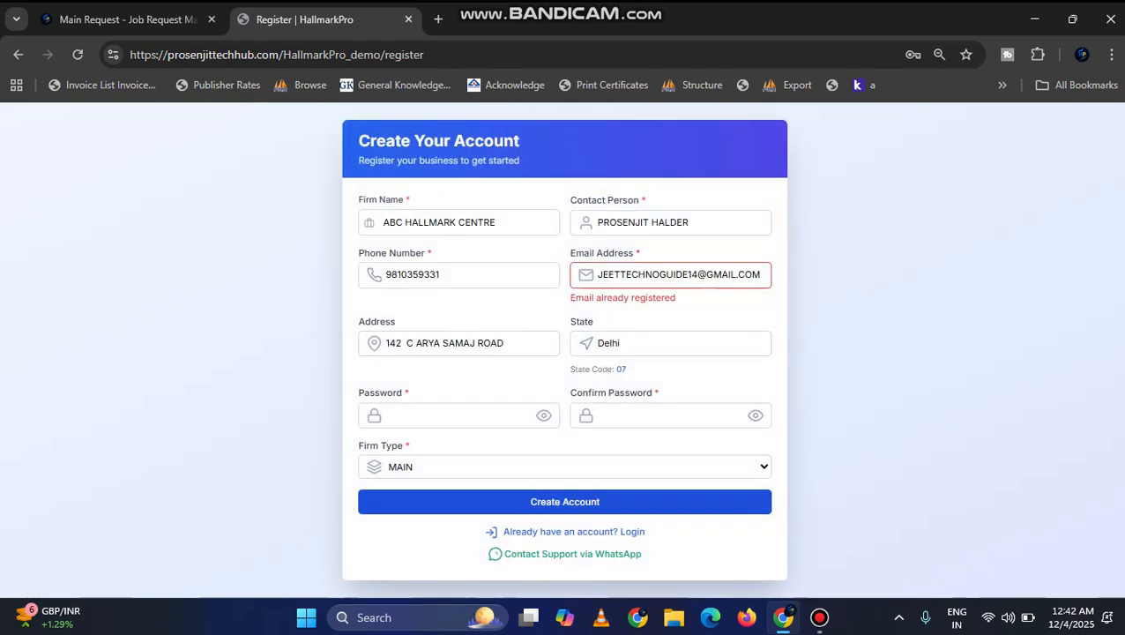
Step: Change the email address in the registration form by deleting its first digit
{"action": "double_click", "coordinate": [701, 274]}
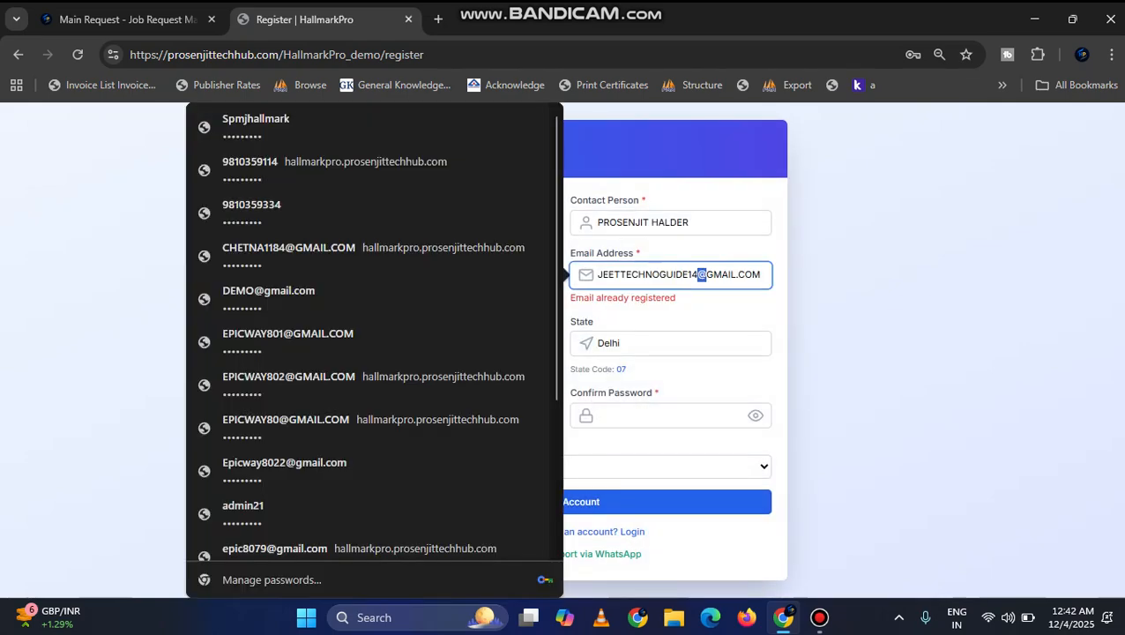
{"action": "double_click", "coordinate": [681, 274]}
{"action": "left_click", "coordinate": [691, 274]}
{"action": "key", "text": "BackSpace"}
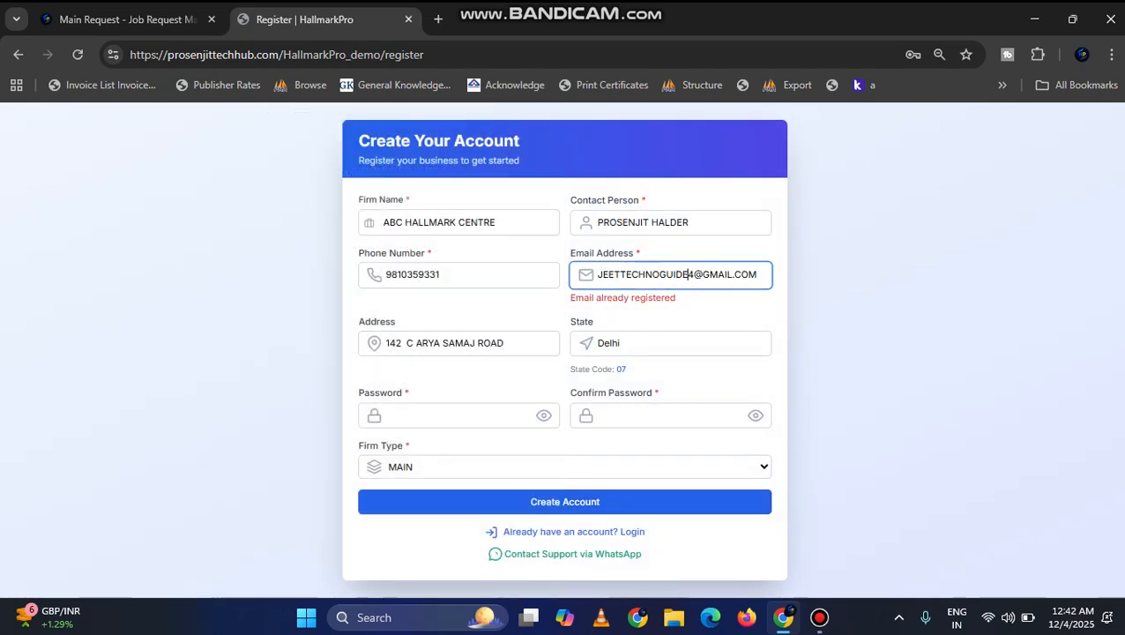
Step: Re-enter the account password and its confirmation and submit the registration to create the account
{"action": "left_click", "coordinate": [458, 415]}
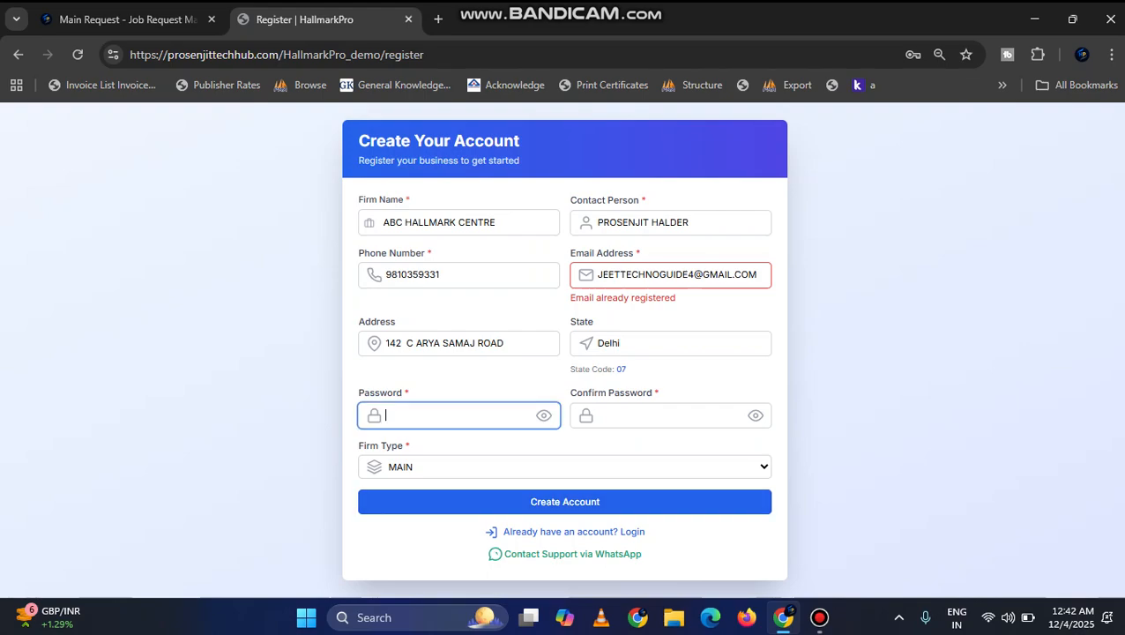
{"action": "type", "text": "•••••••••"}
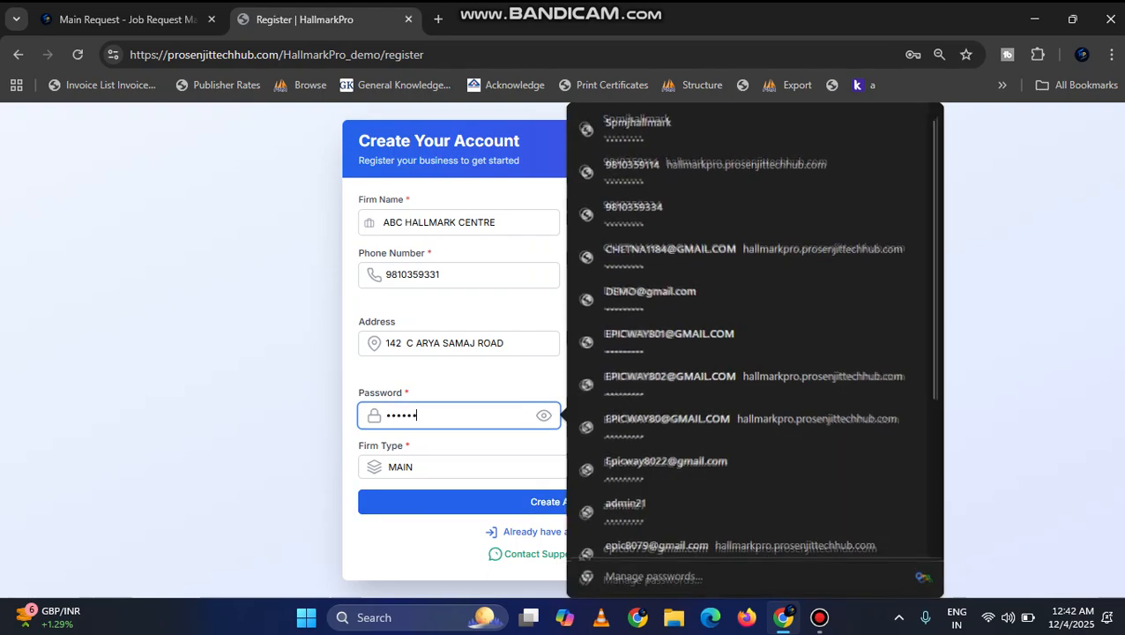
{"action": "key", "text": "Return"}
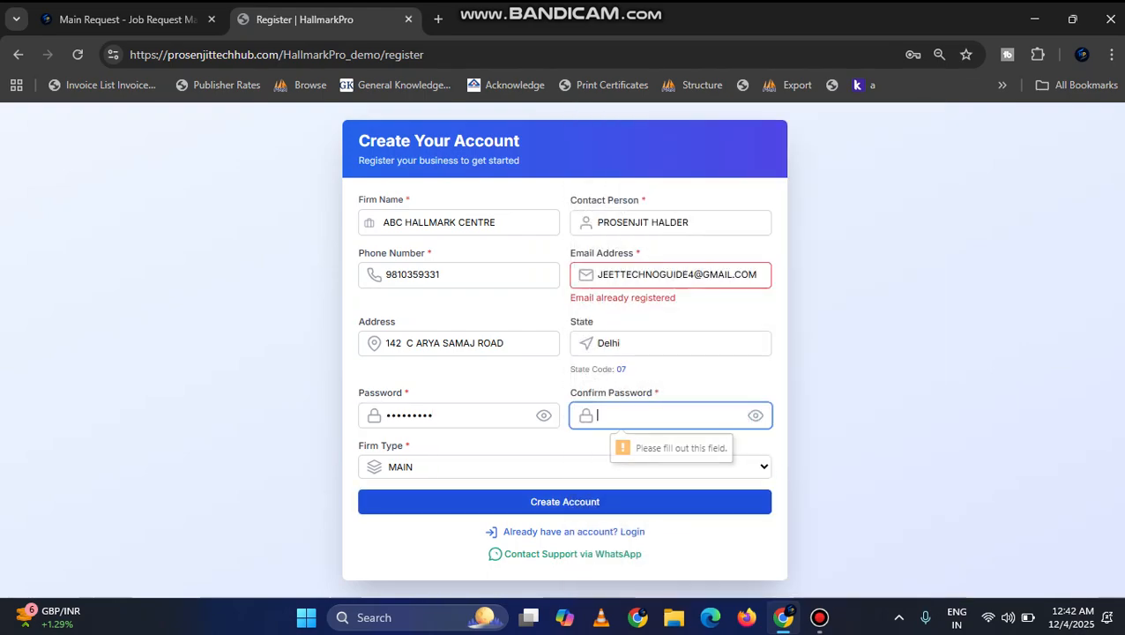
{"action": "type", "text": "•••••"}
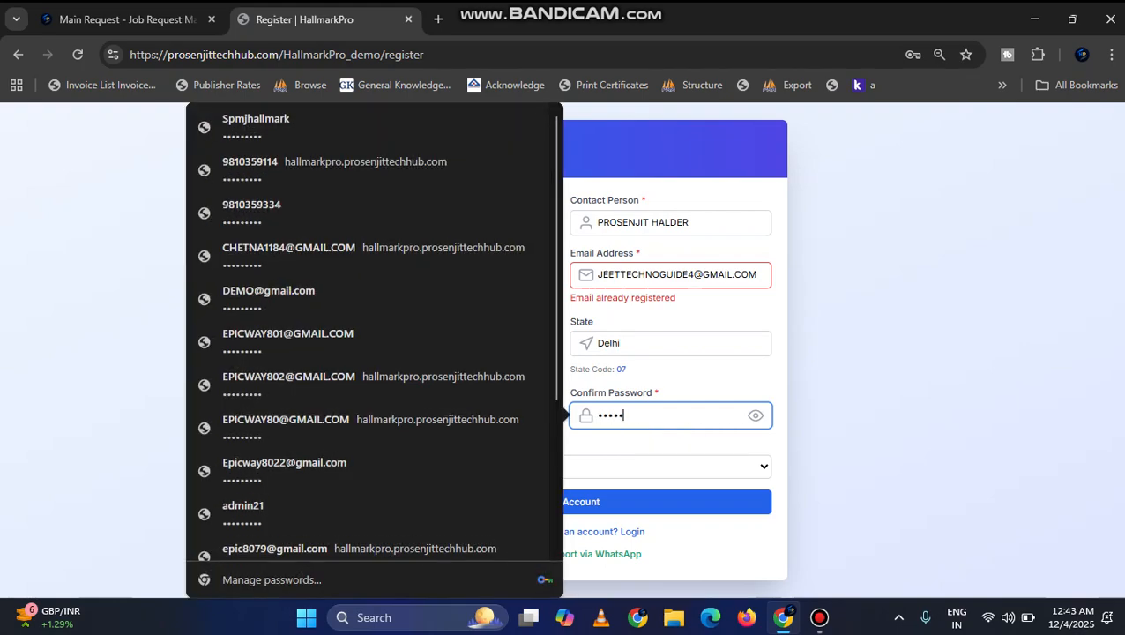
{"action": "key", "text": "ctrl+a"}
{"action": "type", "text": "•••••••••"}
{"action": "left_click", "coordinate": [648, 502]}
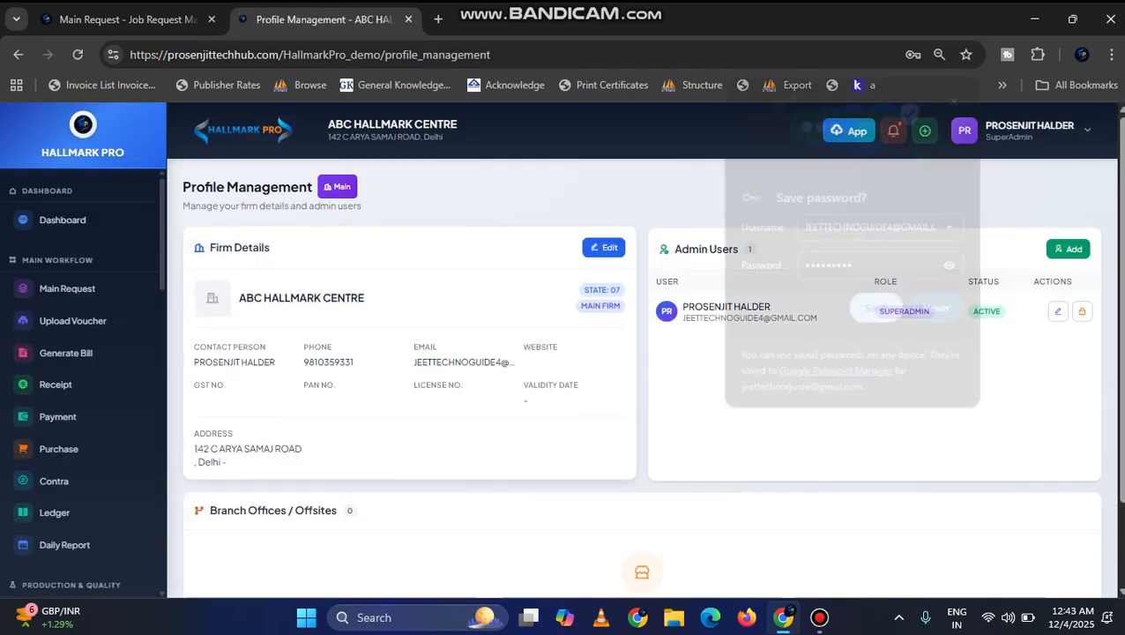
{"action": "left_click", "coordinate": [877, 310]}
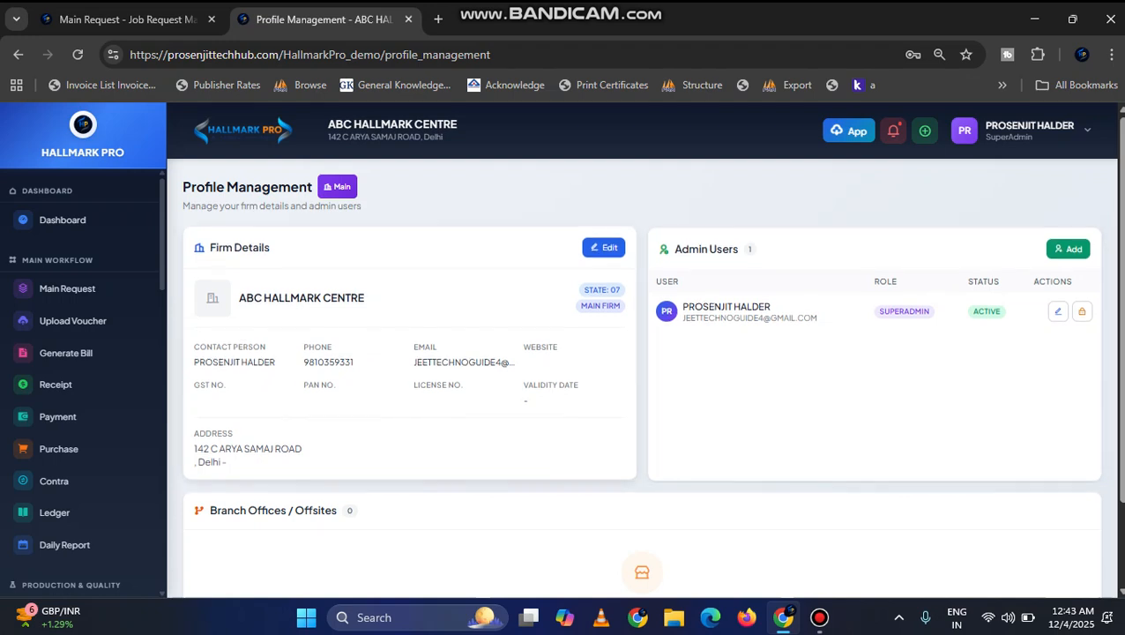
Step: Open the firm details for editing and enter the tag line BIS RECOGNIZED GOLD HALLMARKING CENTRE
{"action": "left_click", "coordinate": [604, 248]}
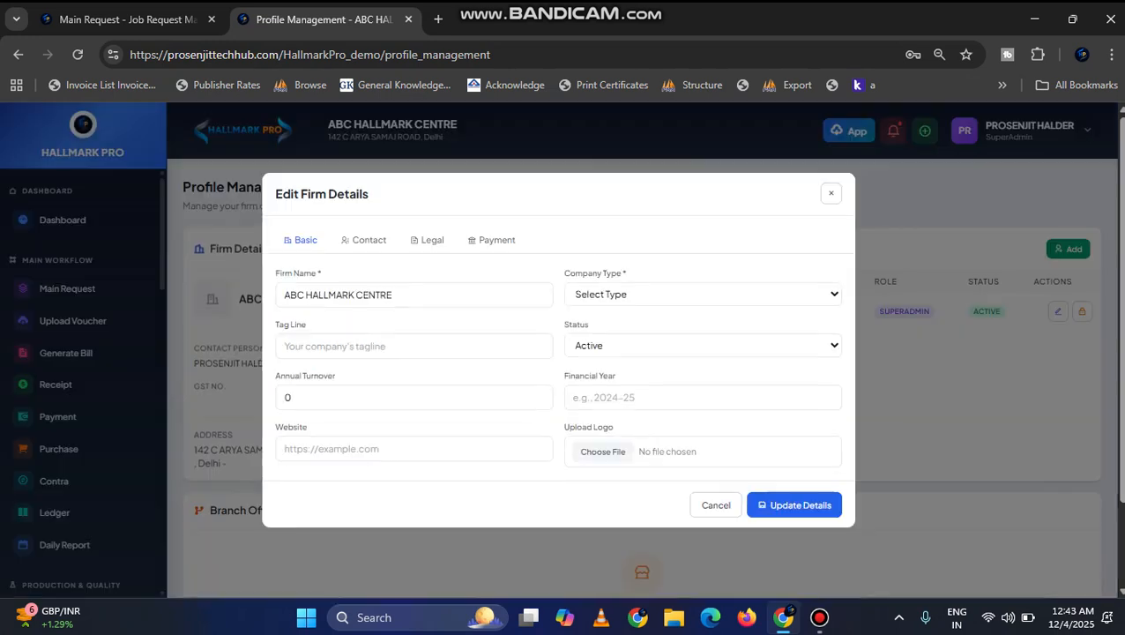
{"action": "left_click", "coordinate": [385, 347]}
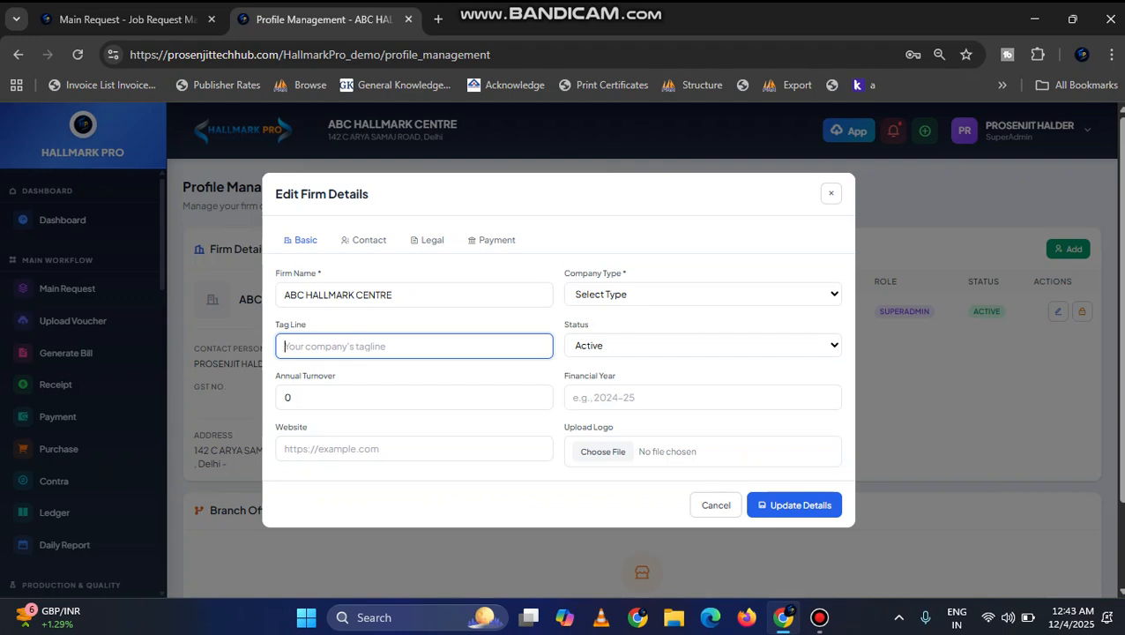
{"action": "type", "text": "RECOGNIZED"}
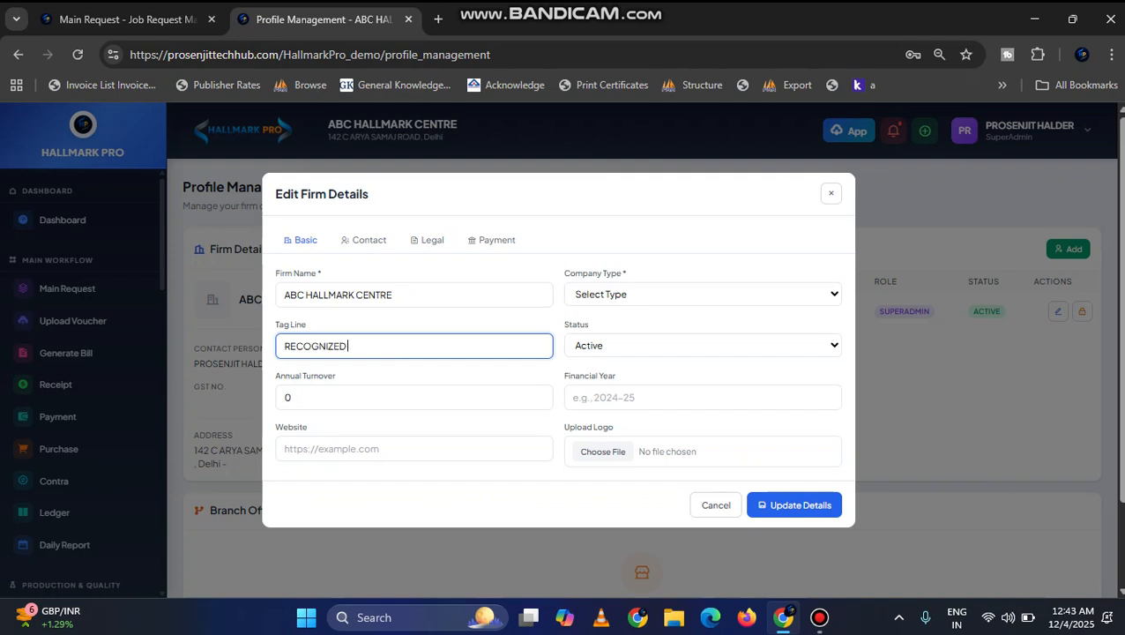
{"action": "type", "text": " GOLD HALLMARKING CEN"}
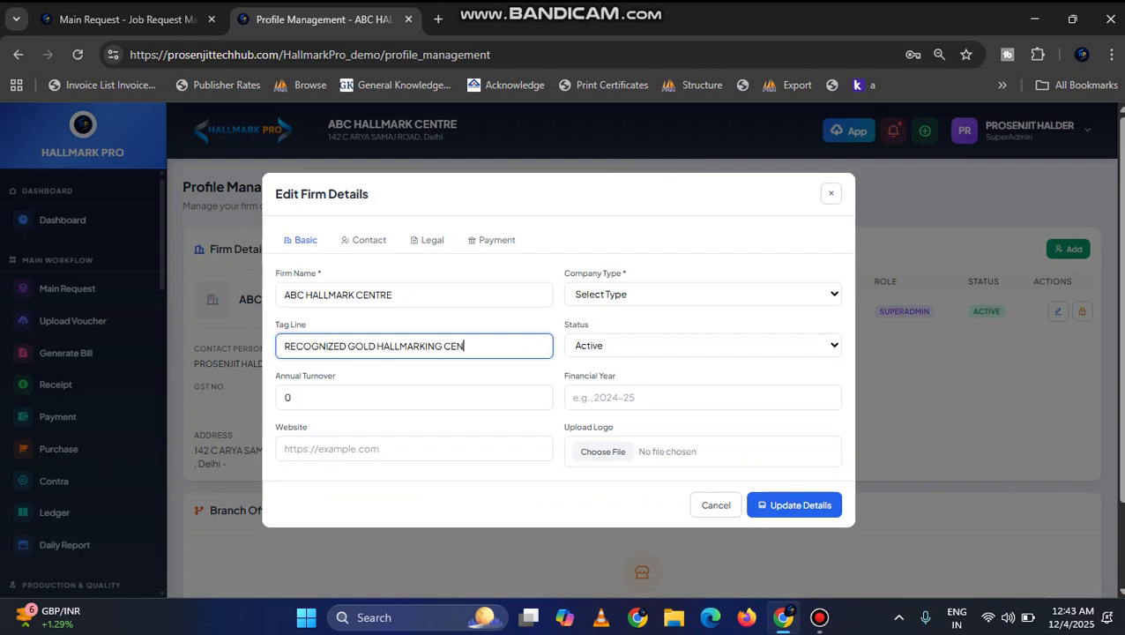
{"action": "type", "text": "TRE"}
{"action": "type", "text": "BIS"}
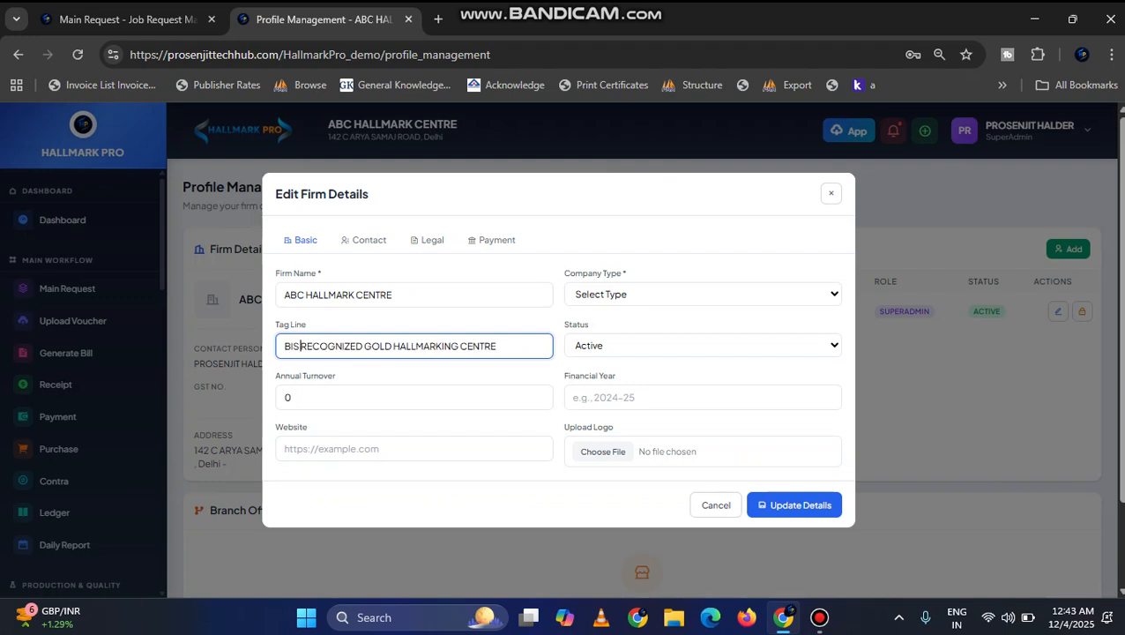
Step: Set the company type to Proprietorship and the financial year to 25-26
{"action": "left_click", "coordinate": [655, 294]}
{"action": "left_click", "coordinate": [655, 293]}
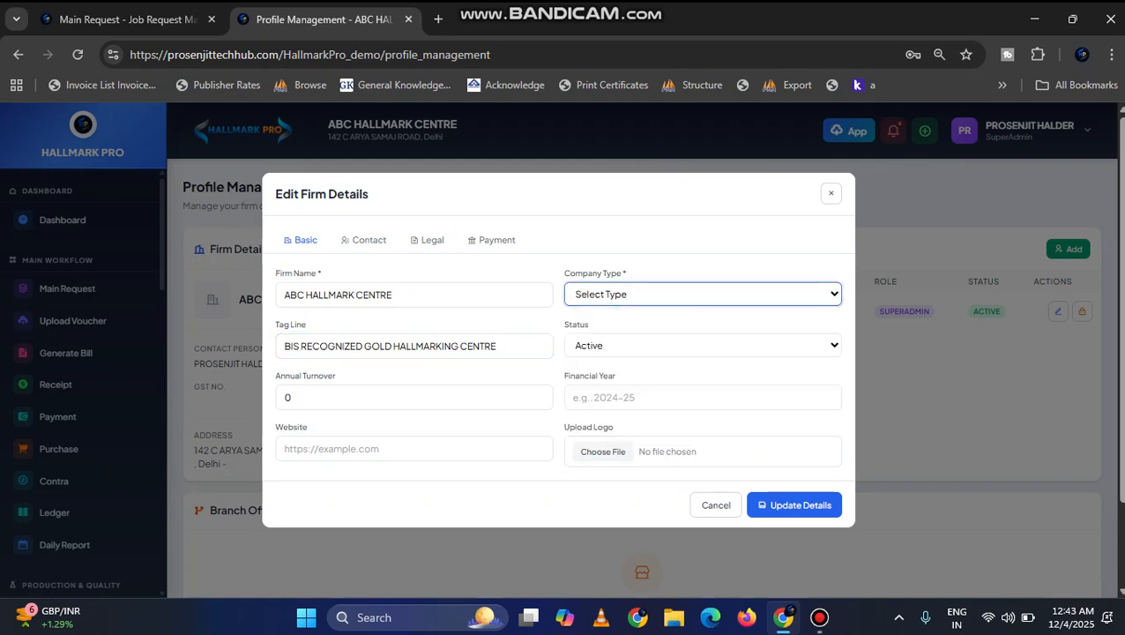
{"action": "left_click", "coordinate": [655, 294]}
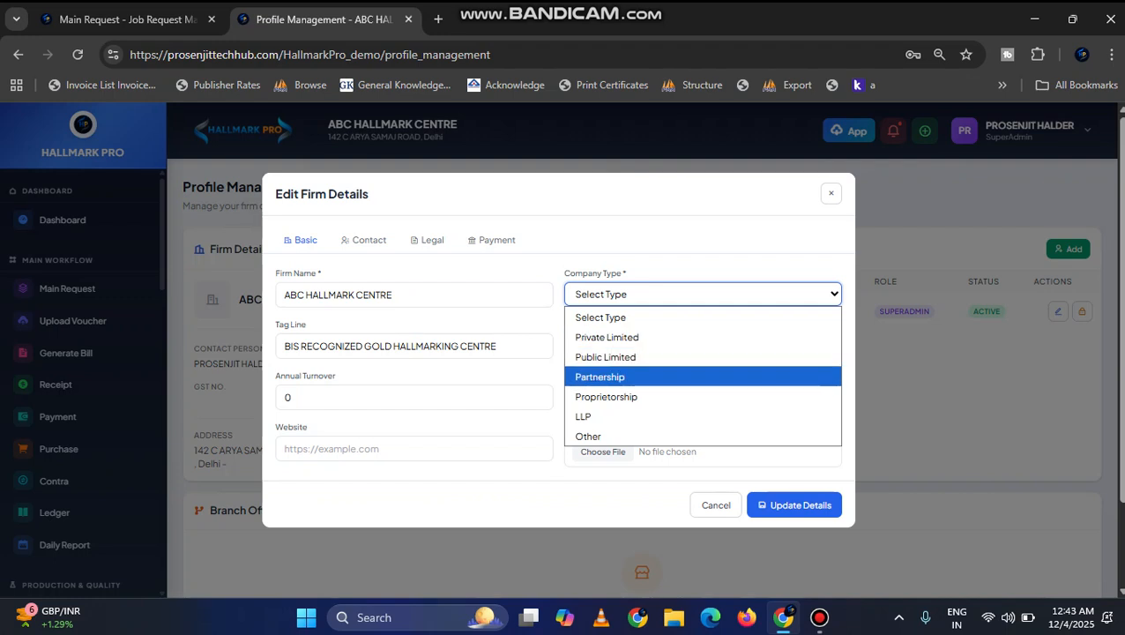
{"action": "left_click", "coordinate": [655, 396]}
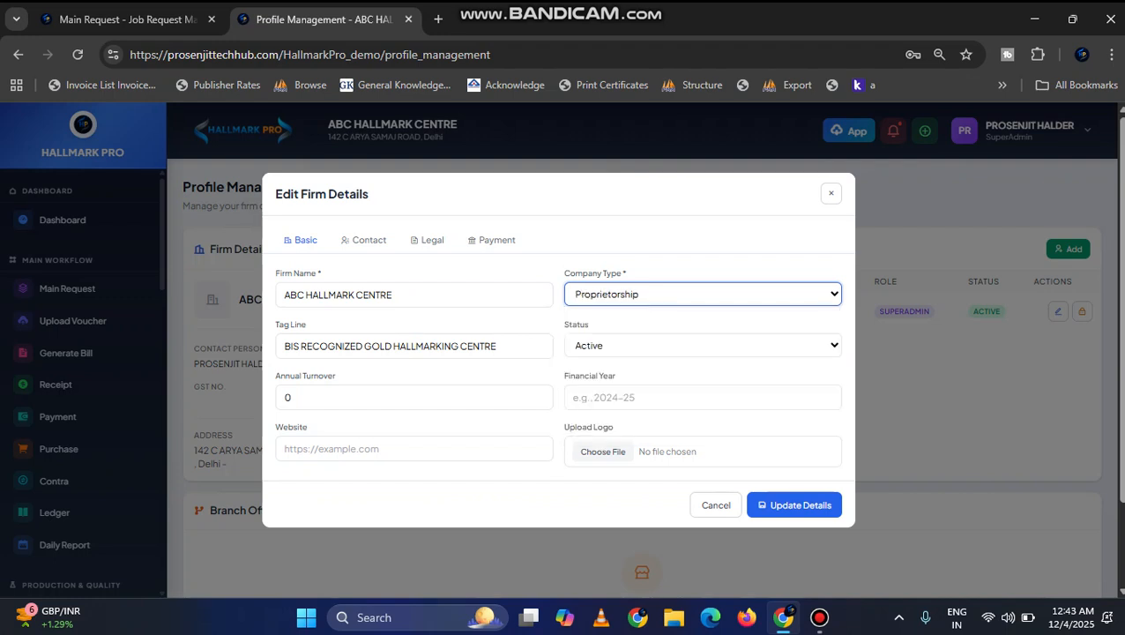
{"action": "left_click", "coordinate": [655, 397]}
{"action": "type", "text": "25"}
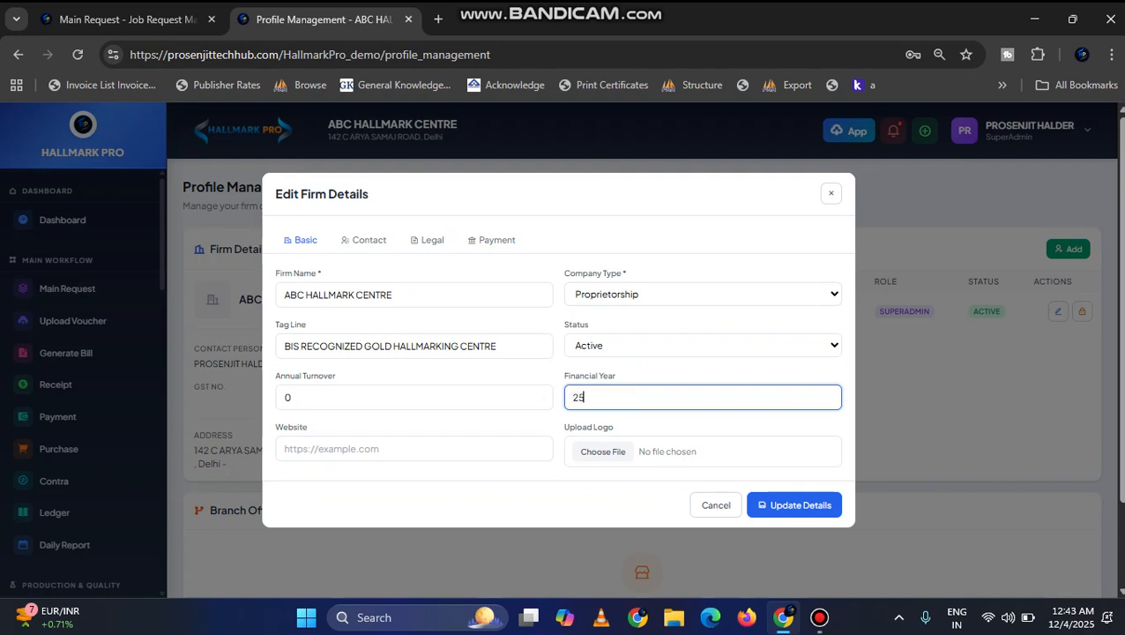
{"action": "type", "text": "-26"}
{"action": "left_click", "coordinate": [284, 448]}
Step: Start a logo upload and look through the Downloads, Music and Screenshots folders for a suitable image
{"action": "left_click", "coordinate": [602, 450]}
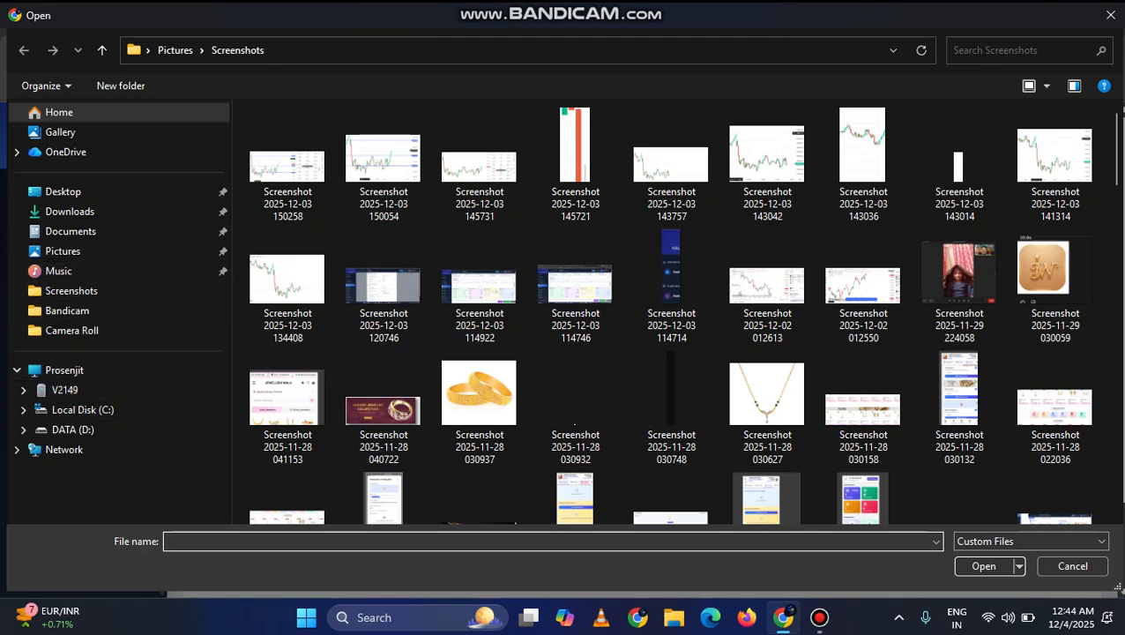
{"action": "left_click", "coordinate": [70, 211]}
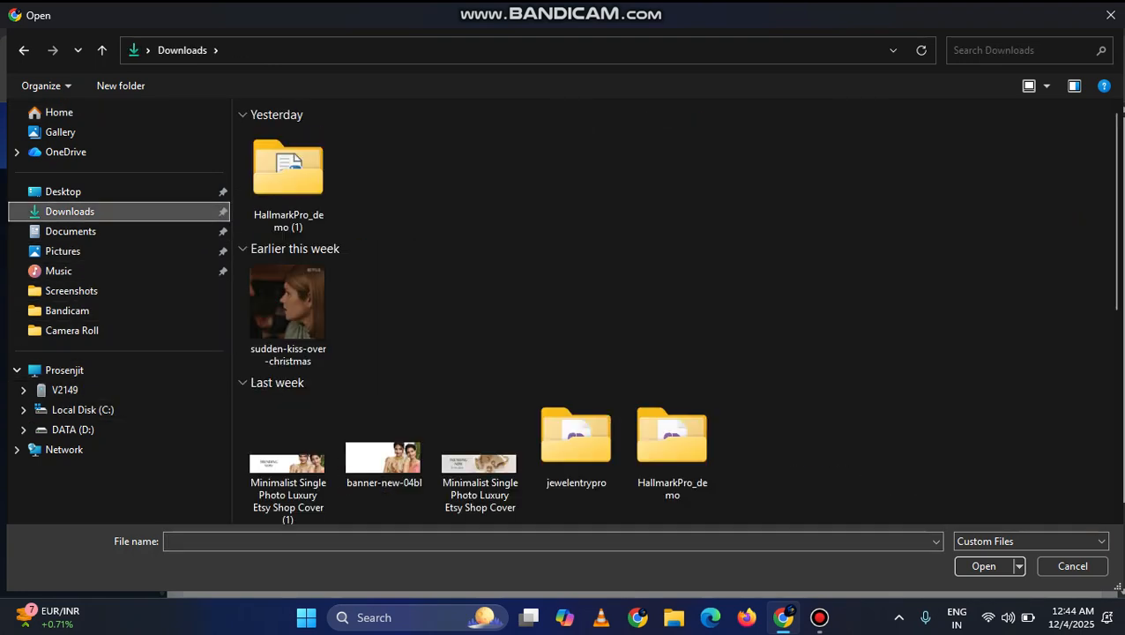
{"action": "left_click", "coordinate": [58, 270]}
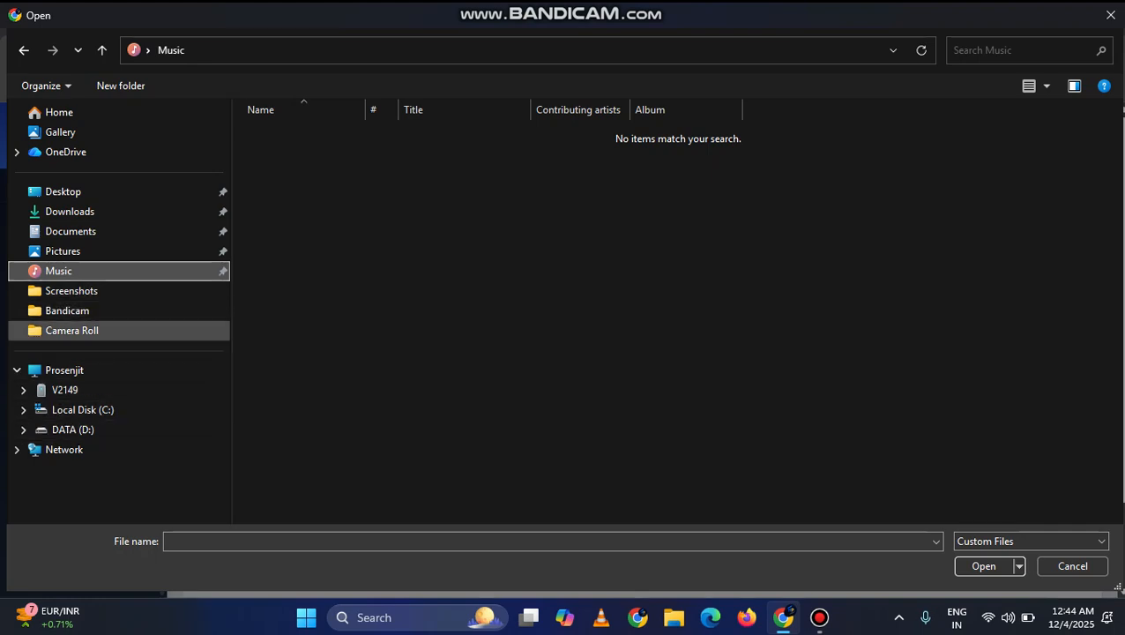
{"action": "left_click", "coordinate": [71, 290]}
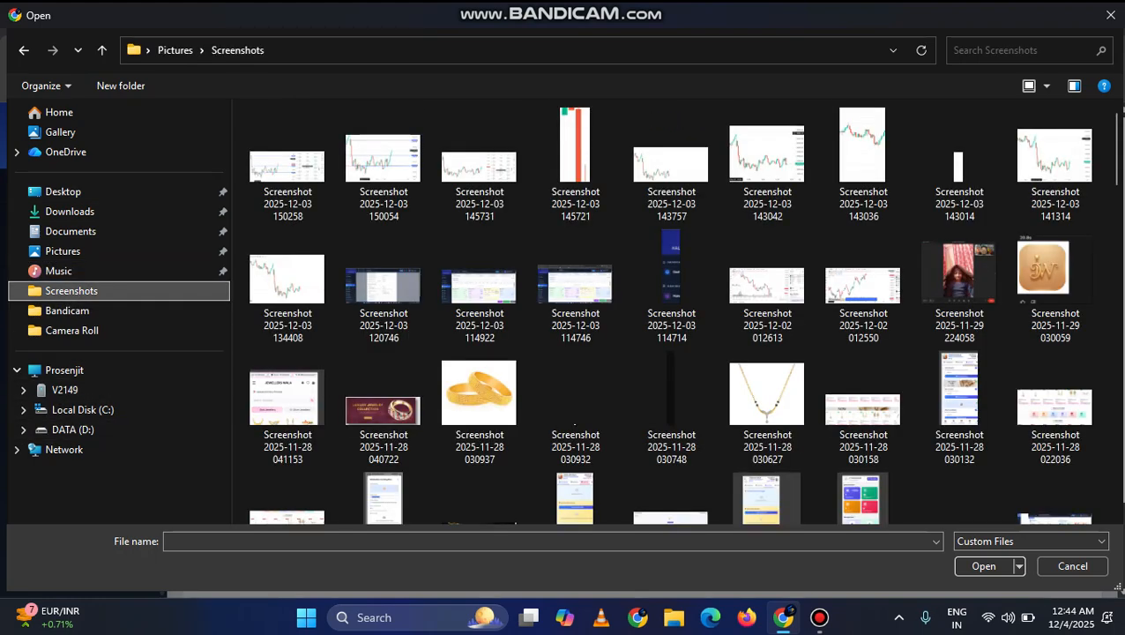
{"action": "scroll", "coordinate": [959, 163], "scroll_direction": "down", "scroll_amount": 10}
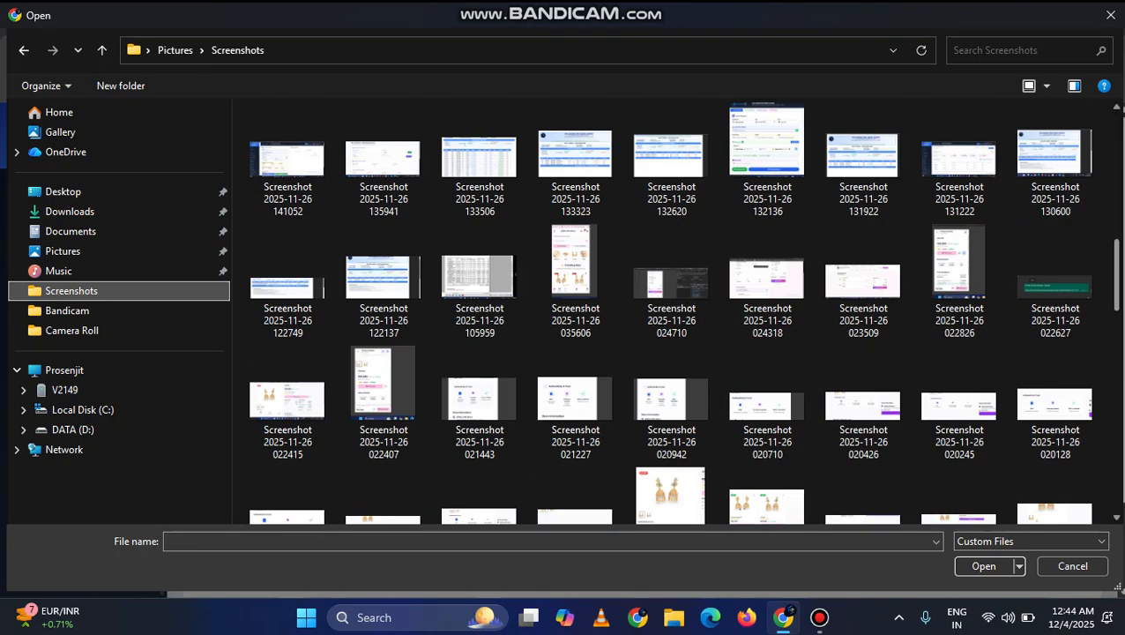
{"action": "scroll", "coordinate": [682, 312], "scroll_direction": "up", "scroll_amount": 1}
{"action": "scroll", "coordinate": [683, 311], "scroll_direction": "up", "scroll_amount": 2}
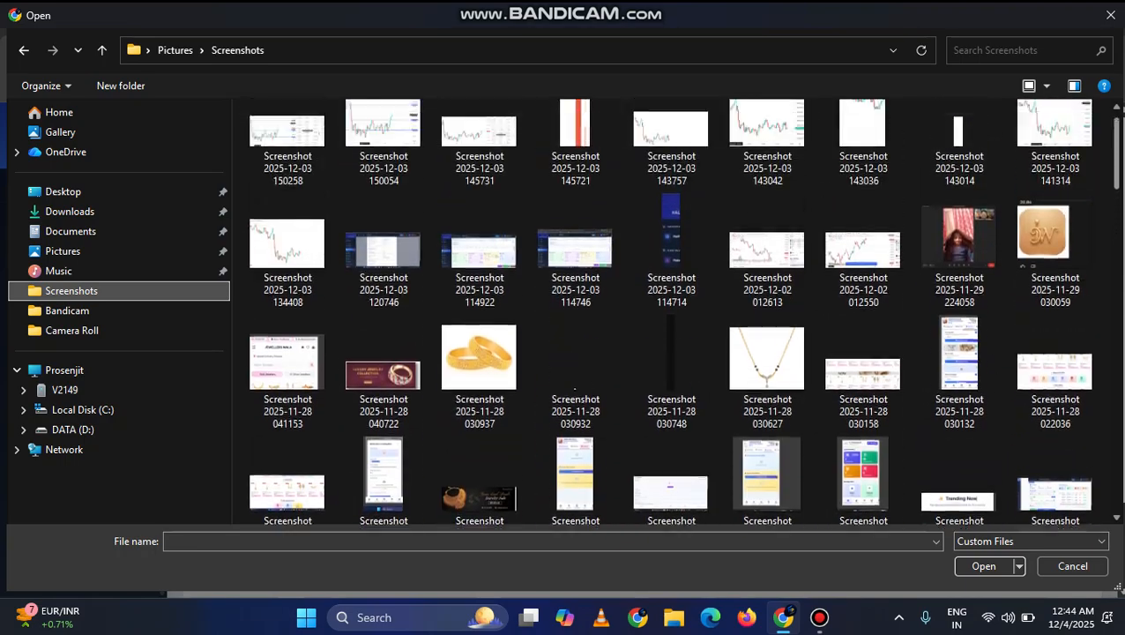
{"action": "scroll", "coordinate": [683, 311], "scroll_direction": "down", "scroll_amount": 10}
{"action": "scroll", "coordinate": [683, 311], "scroll_direction": "up", "scroll_amount": 10}
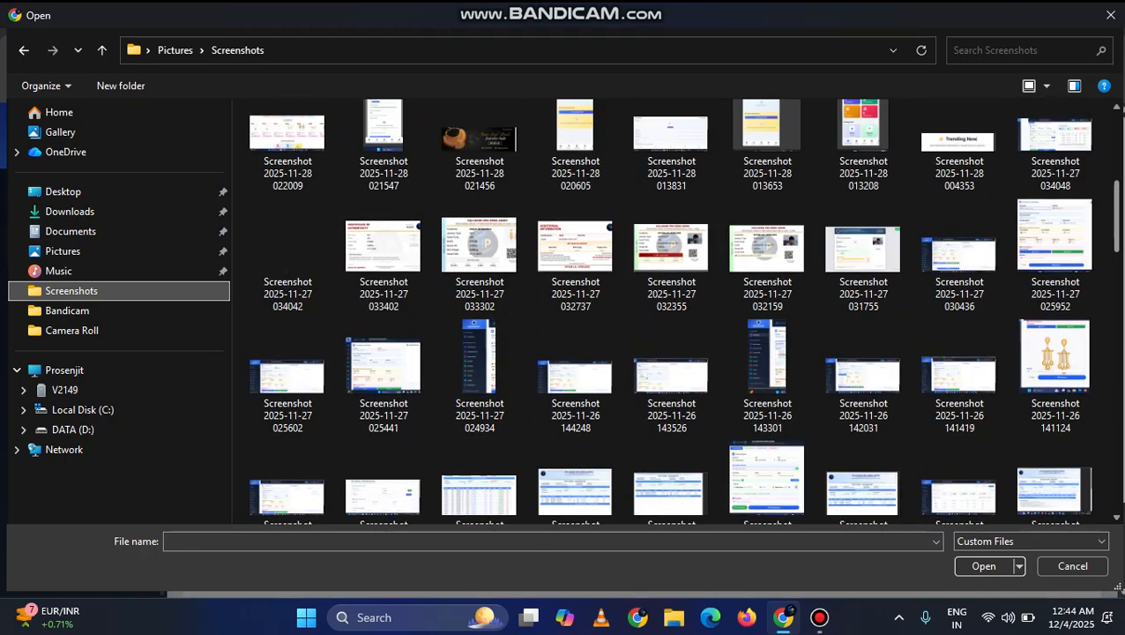
{"action": "scroll", "coordinate": [1053, 202], "scroll_direction": "up", "scroll_amount": 3}
{"action": "left_click", "coordinate": [1053, 190]}
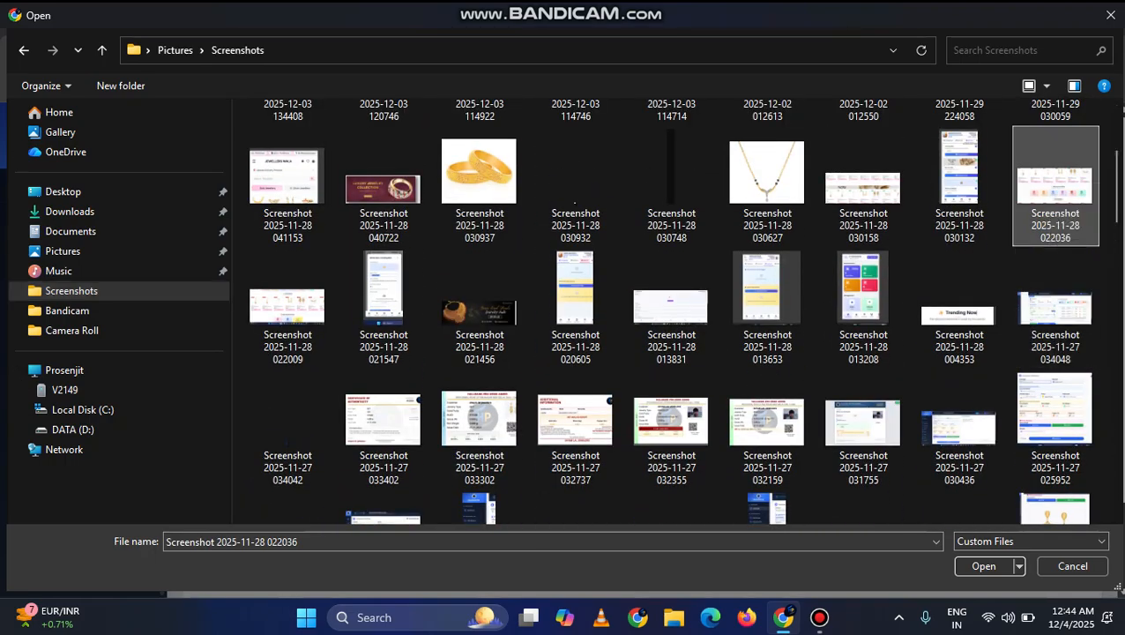
{"action": "scroll", "coordinate": [683, 311], "scroll_direction": "down", "scroll_amount": 10}
{"action": "scroll", "coordinate": [682, 311], "scroll_direction": "down", "scroll_amount": 3}
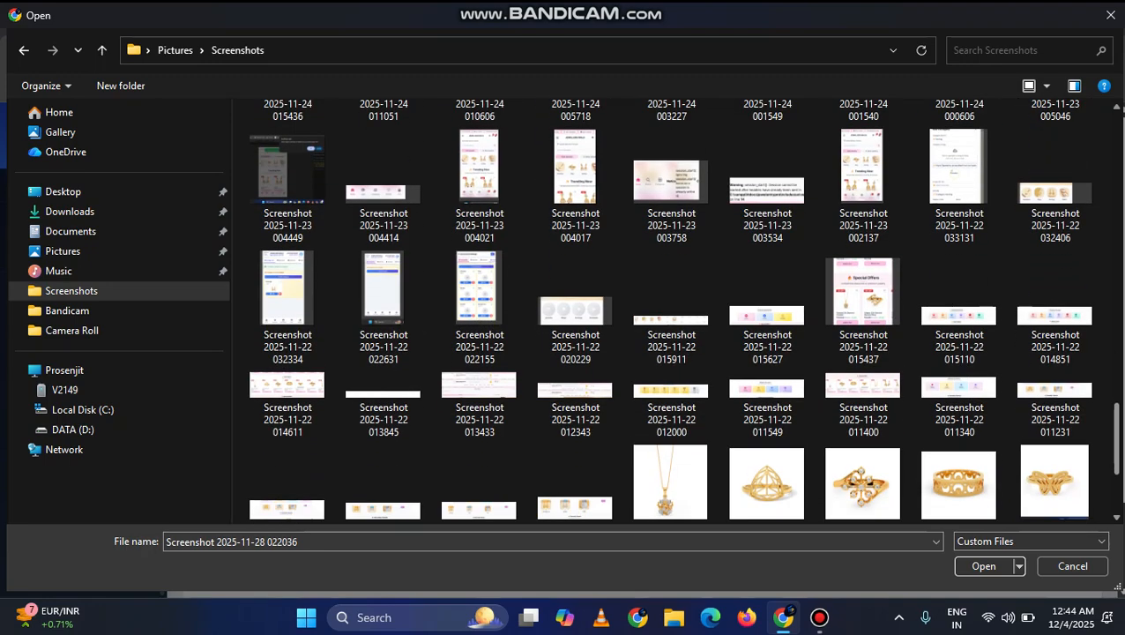
{"action": "scroll", "coordinate": [682, 311], "scroll_direction": "up", "scroll_amount": 12}
{"action": "left_click", "coordinate": [1054, 203]}
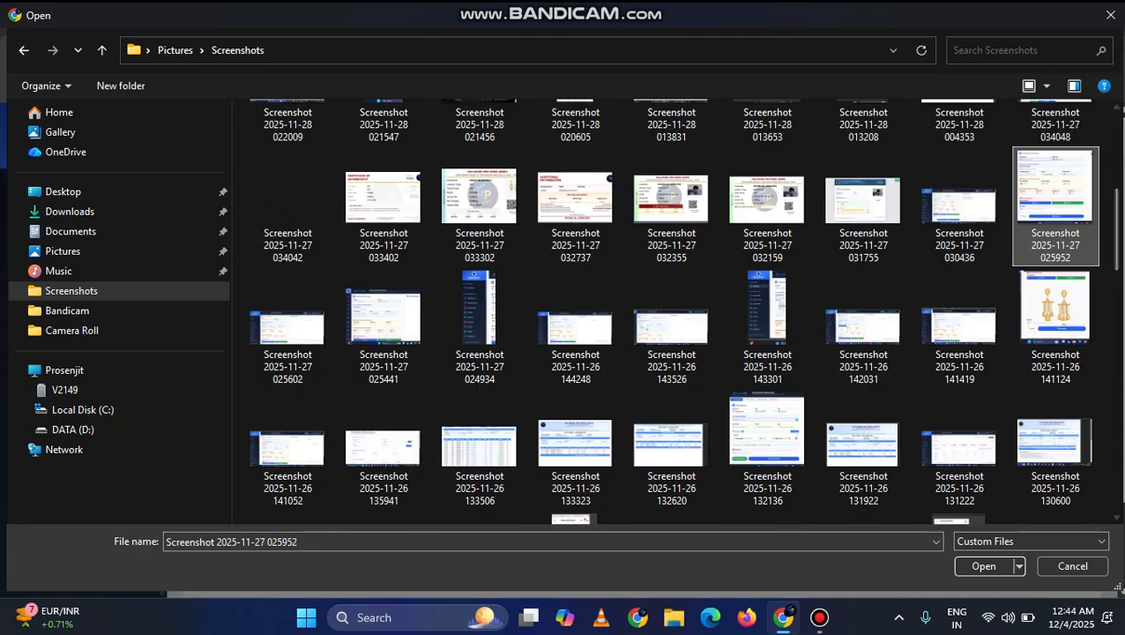
Step: Choose the download image from the Desktop folder as the firm logo and save the updated firm details
{"action": "left_click", "coordinate": [64, 191]}
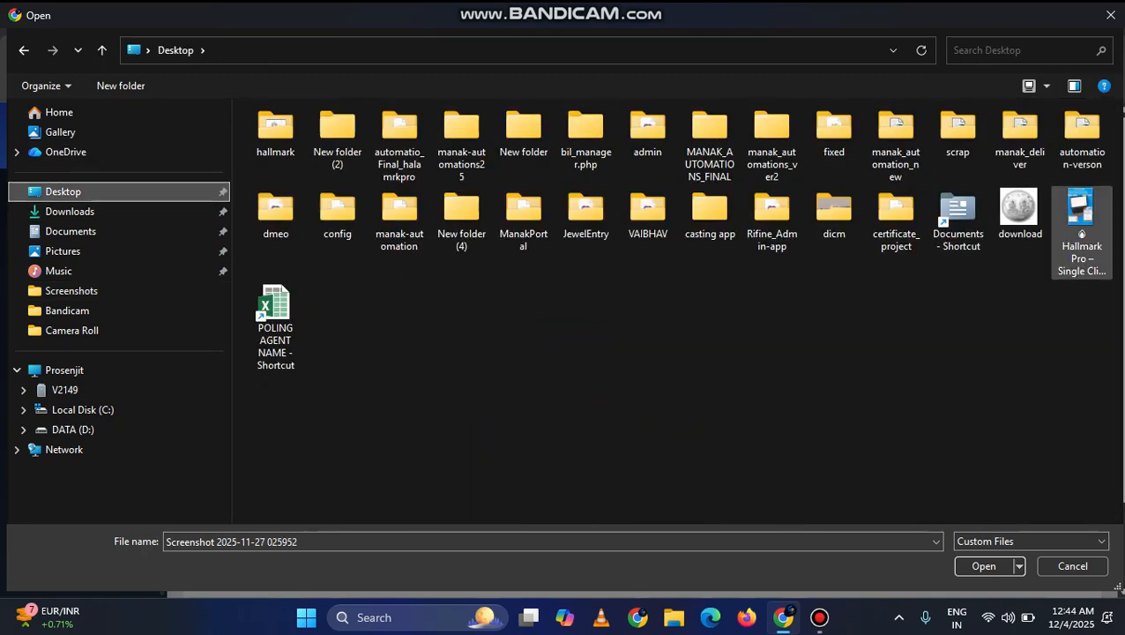
{"action": "double_click", "coordinate": [1020, 212]}
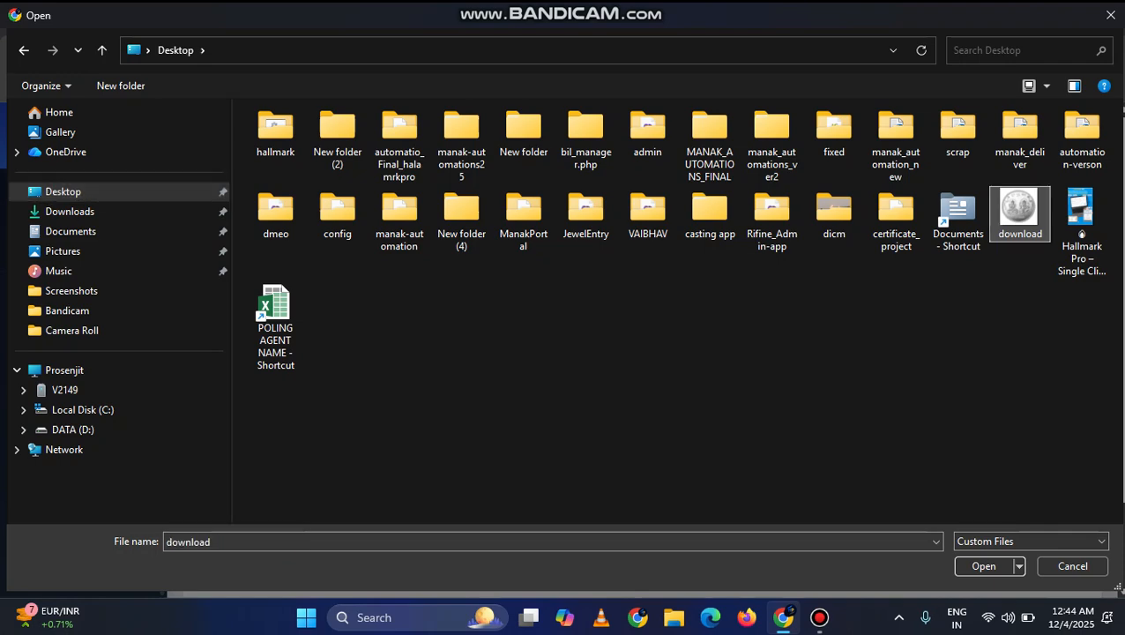
{"action": "left_click", "coordinate": [794, 505]}
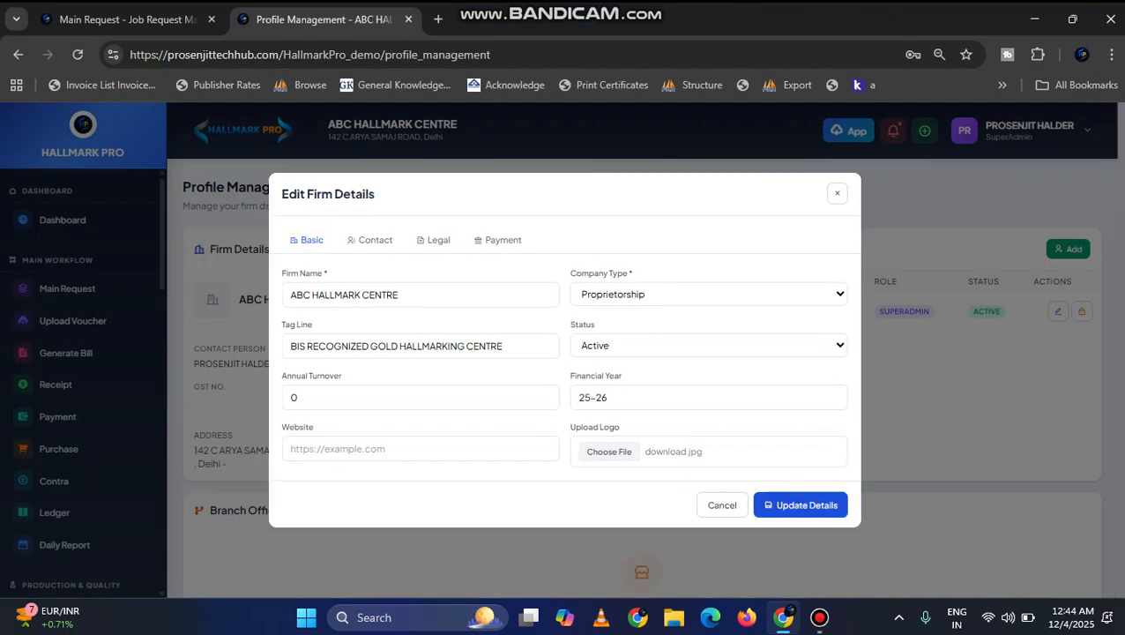
{"action": "left_click", "coordinate": [564, 456]}
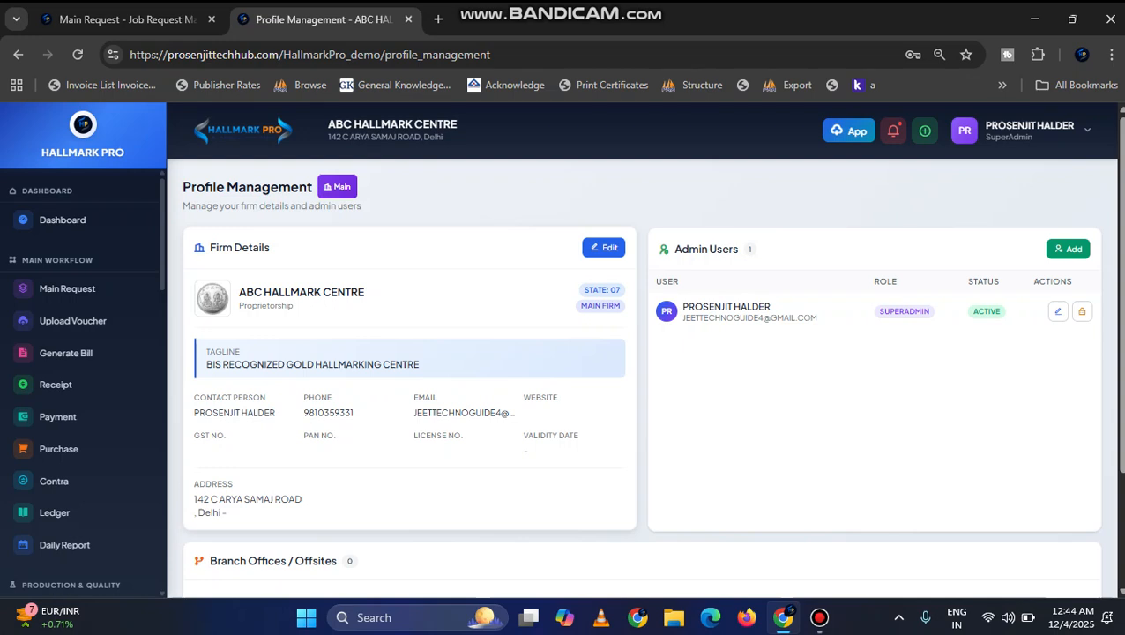
Step: Reopen the firm details and fill in the city and postal code of the firm's contact address
{"action": "left_click", "coordinate": [603, 247]}
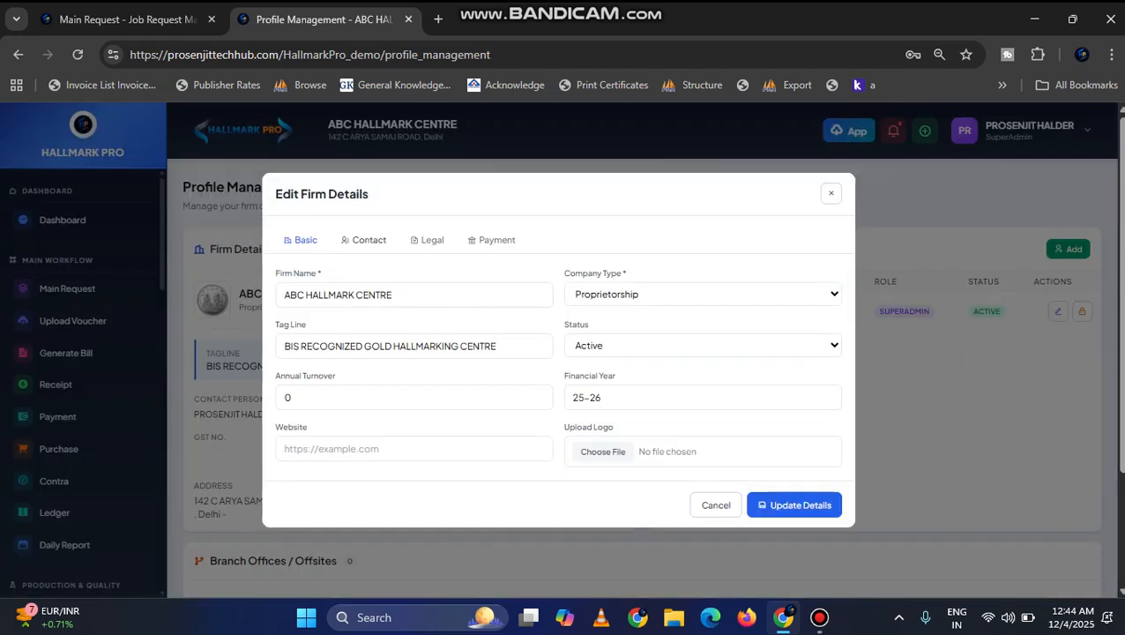
{"action": "left_click", "coordinate": [367, 238]}
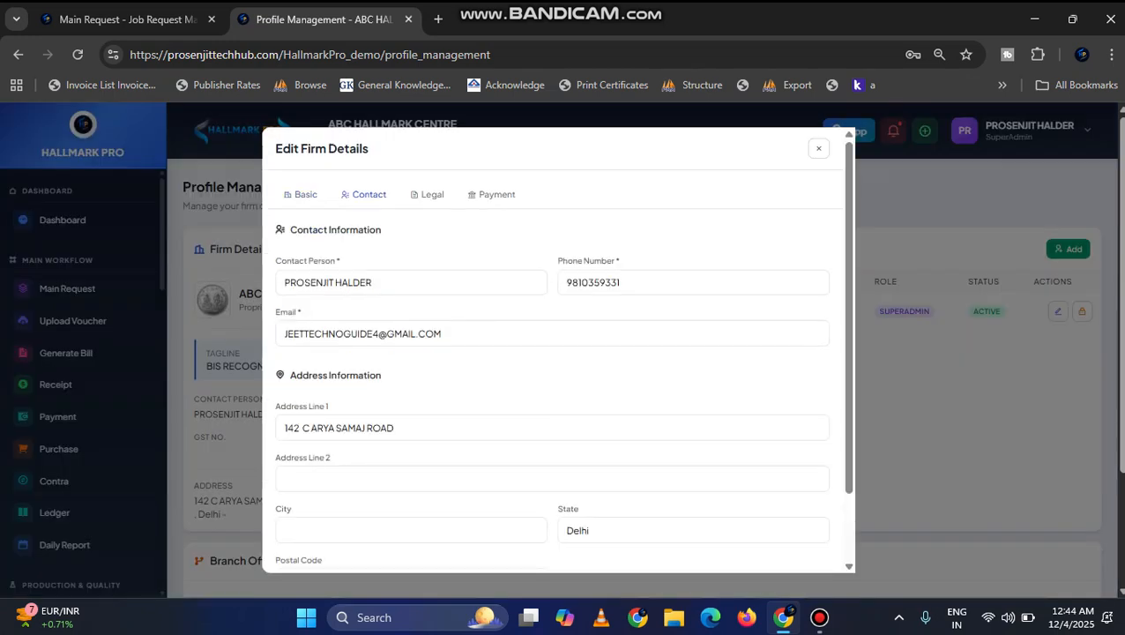
{"action": "scroll", "coordinate": [552, 371], "scroll_direction": "down", "scroll_amount": 2}
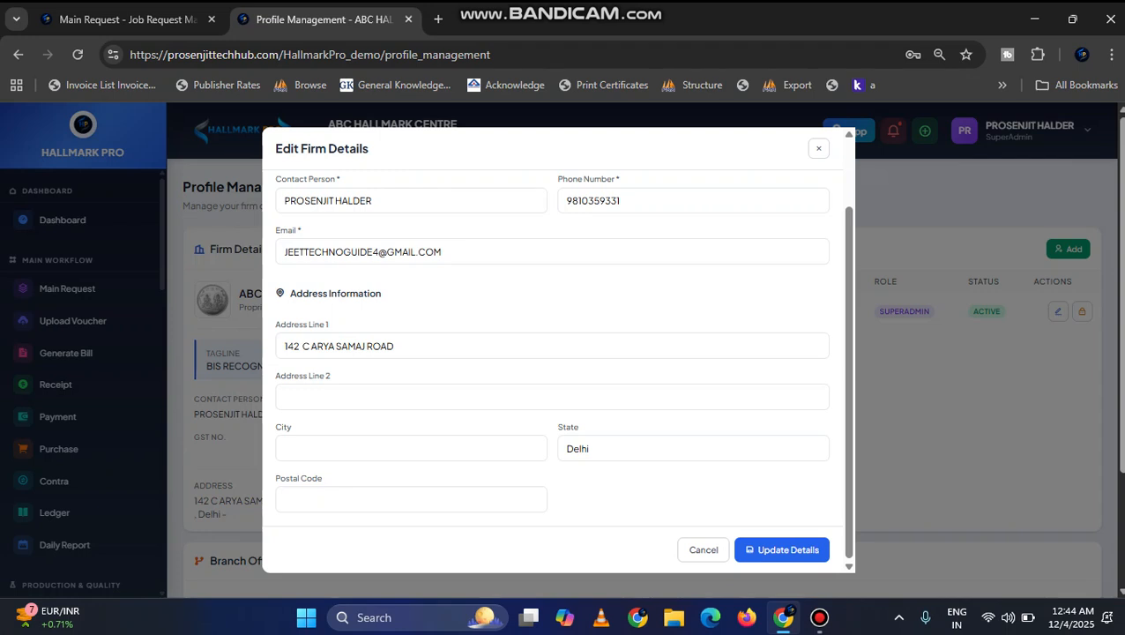
{"action": "left_click", "coordinate": [410, 449]}
{"action": "type", "text": "NEW"}
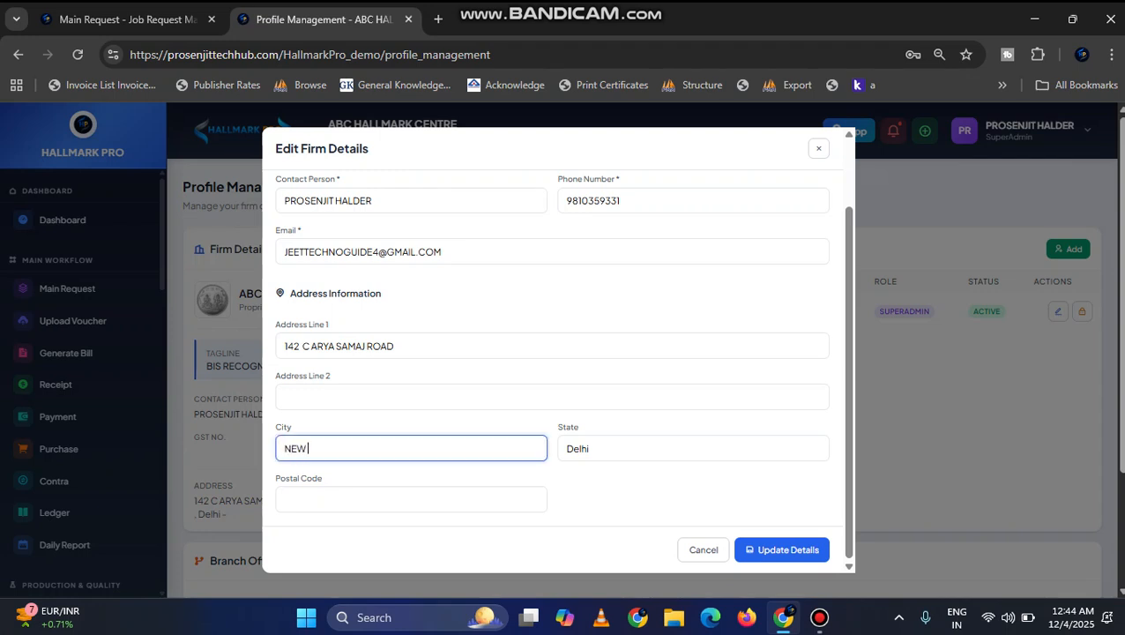
{"action": "type", "text": " DELHI"}
{"action": "key", "text": "Tab"}
{"action": "key", "text": "Tab"}
{"action": "type", "text": "1"}
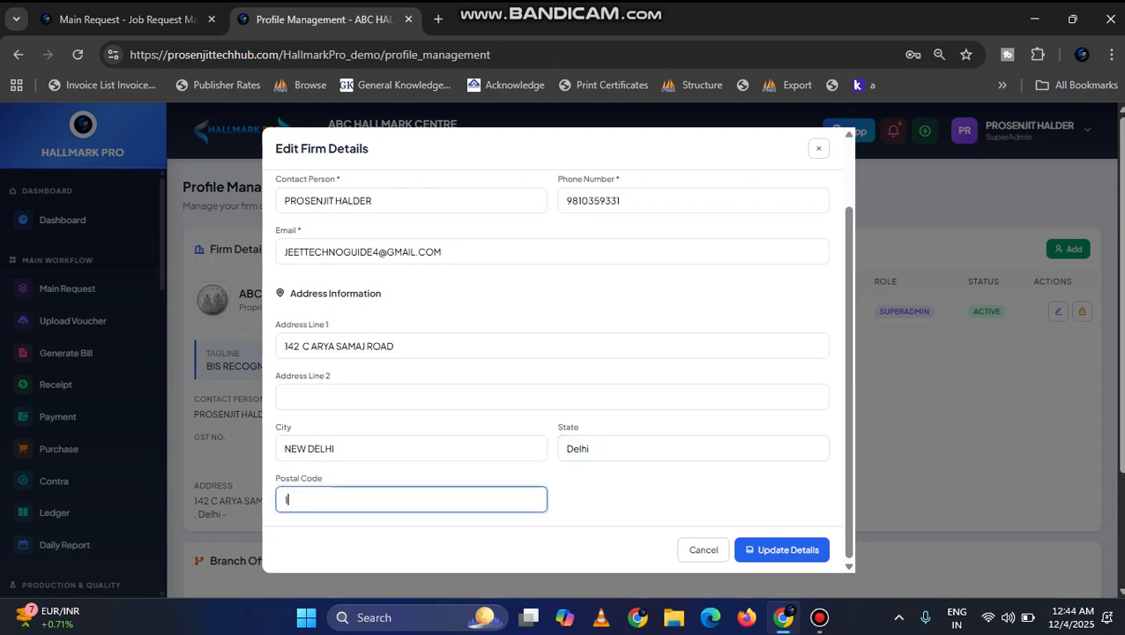
{"action": "type", "text": "10059"}
{"action": "key", "text": "Tab"}
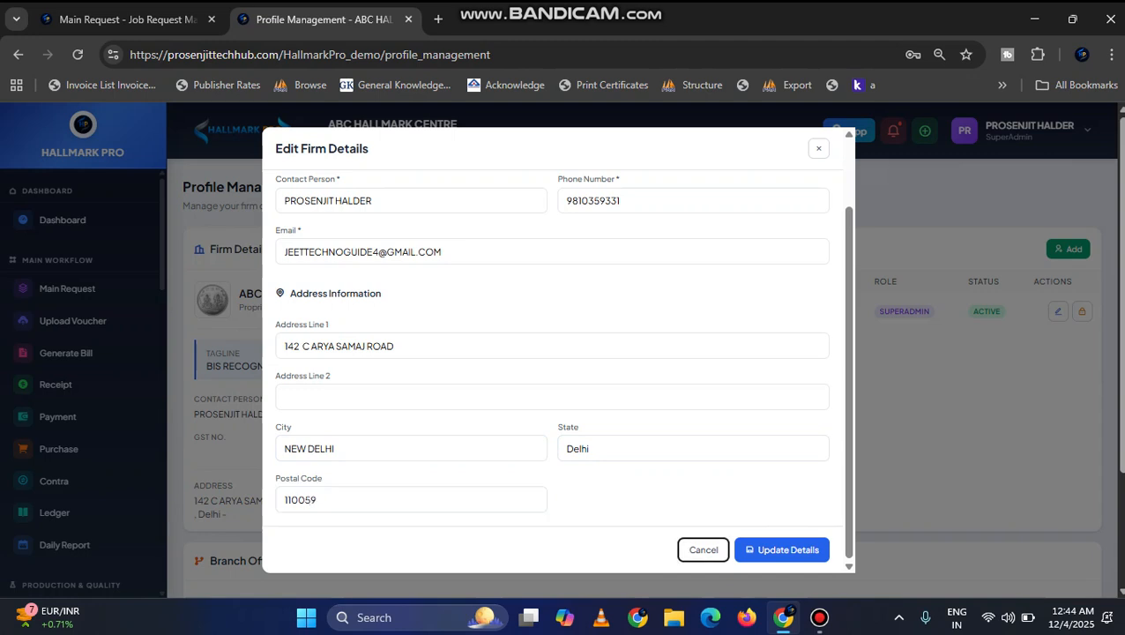
Step: Enter the firm's GST number in the legal details
{"action": "scroll", "coordinate": [978, 353], "scroll_direction": "down", "scroll_amount": 1}
{"action": "left_click_drag", "start_coordinate": [848, 352], "coordinate": [848, 284]}
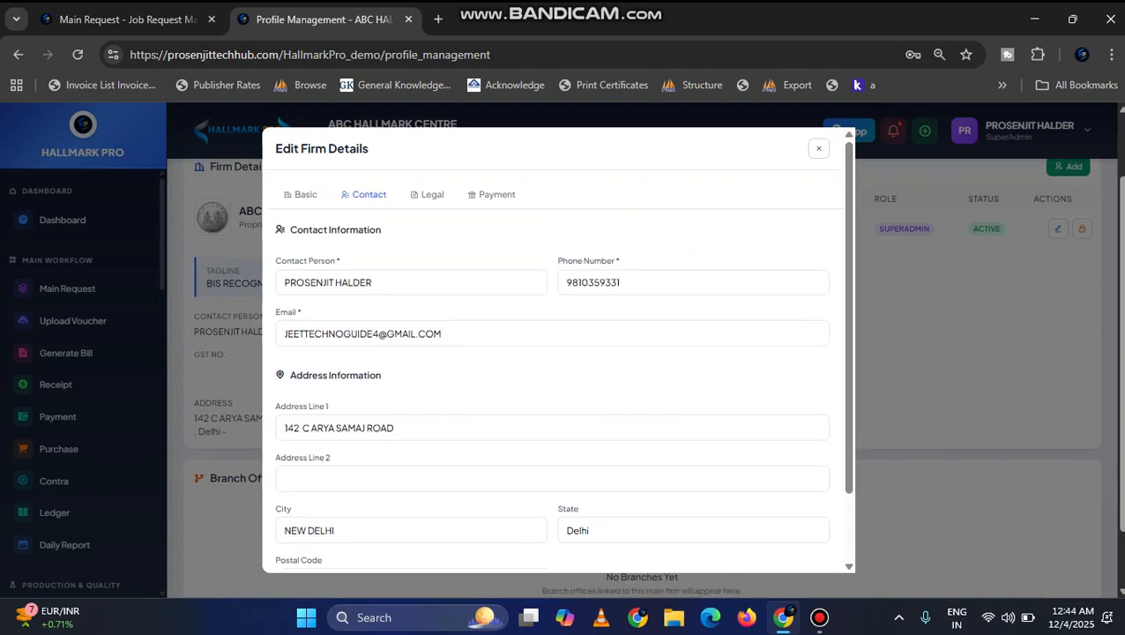
{"action": "left_click", "coordinate": [432, 193]}
{"action": "left_click", "coordinate": [396, 310]}
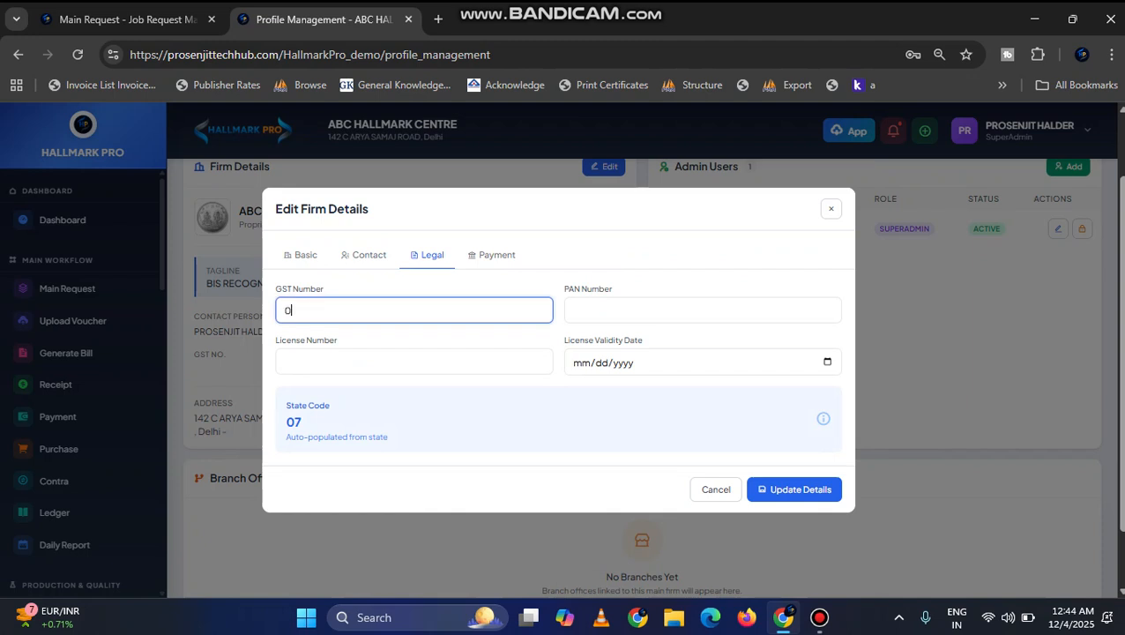
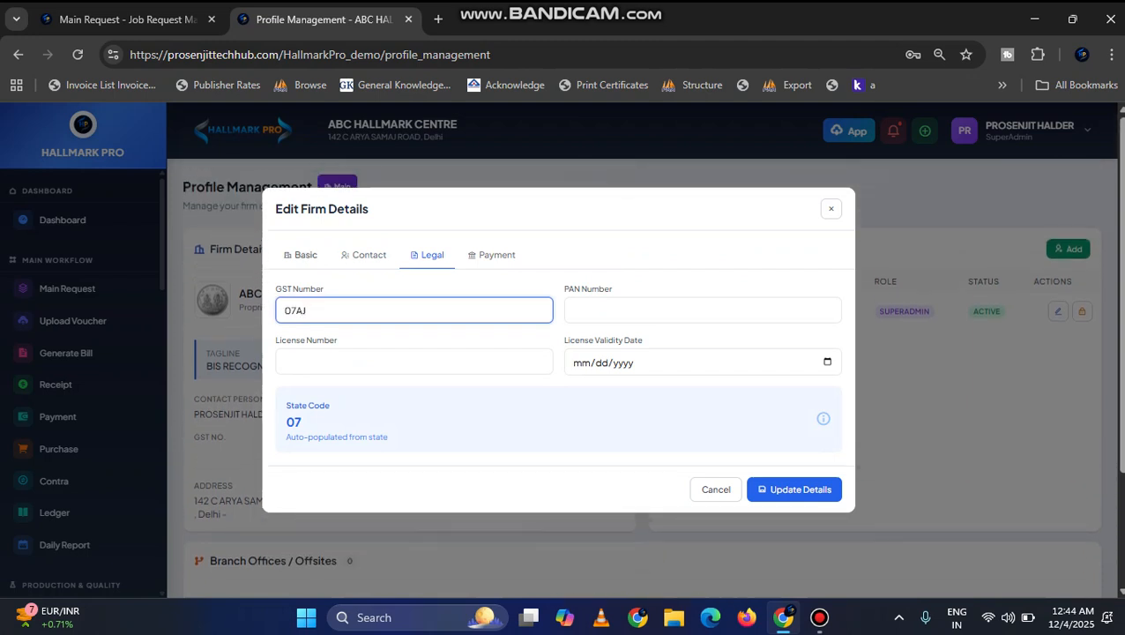
Step: Fill in the PAN number by copying the matching part of the GST number
{"action": "left_click", "coordinate": [572, 309]}
{"action": "type", "text": "A"}
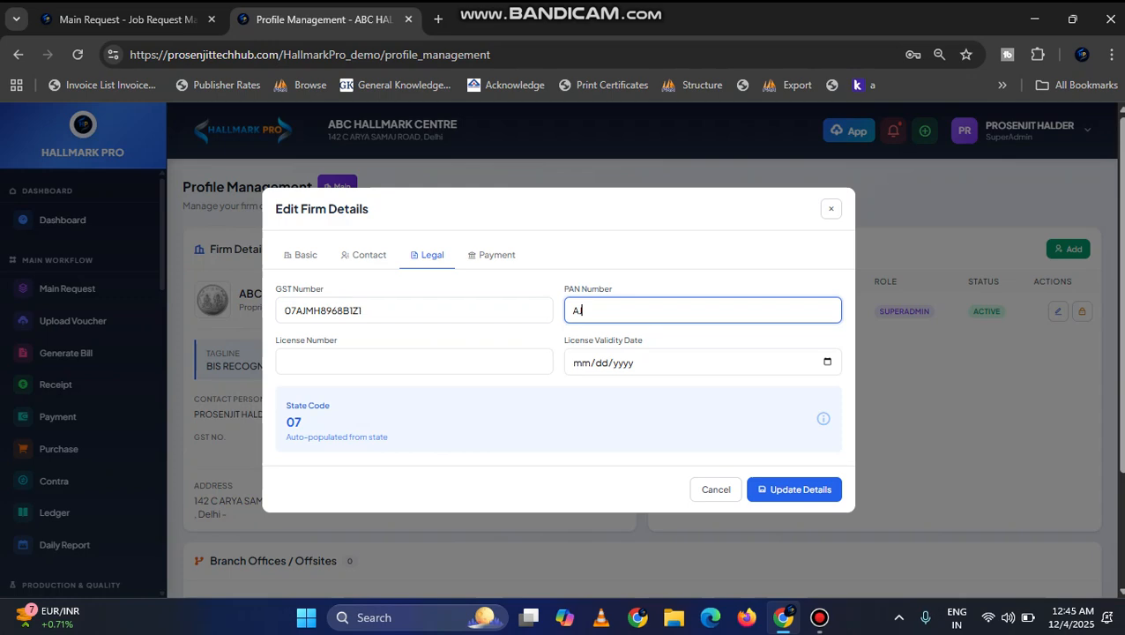
{"action": "type", "text": "J"}
{"action": "left_click_drag", "start_coordinate": [359, 310], "coordinate": [295, 310]}
{"action": "key", "text": "ctrl+c"}
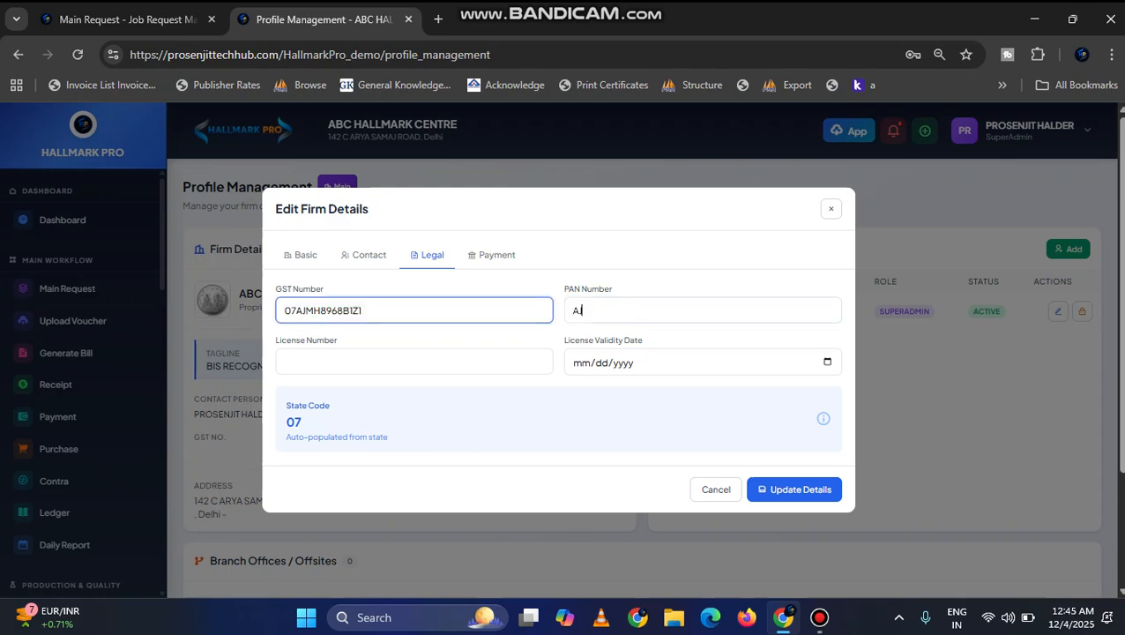
{"action": "key", "text": "Tab"}
{"action": "key", "text": "ctrl+v"}
Step: Enter the firm's license number in the legal details
{"action": "key", "text": "Tab"}
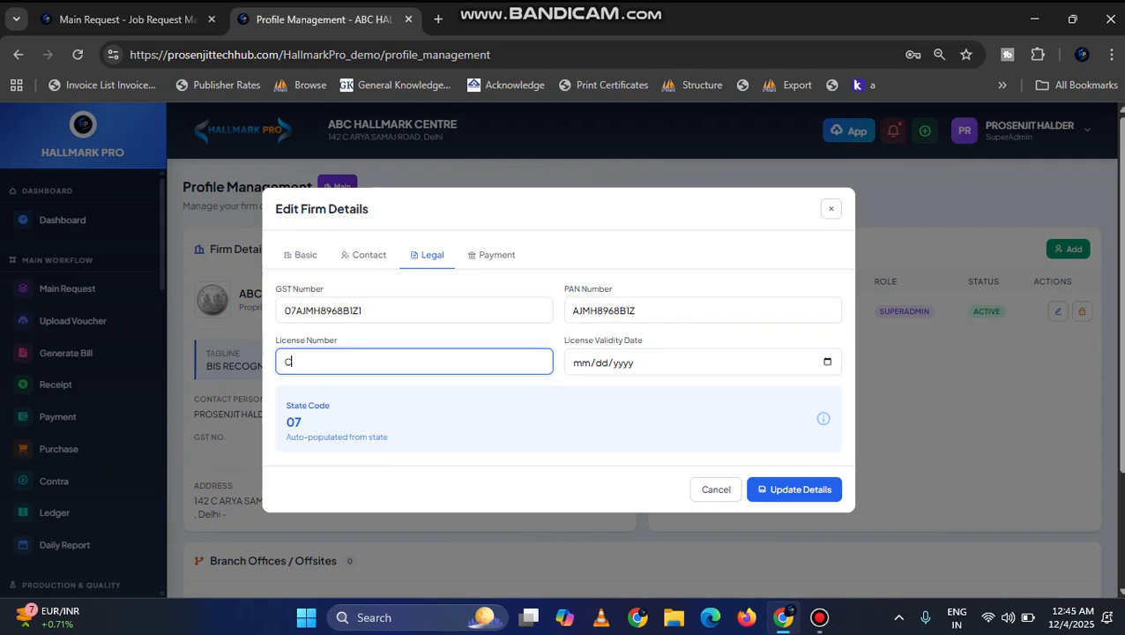
Step: Set the firm's license validity date to 07/04/2026
{"action": "key", "text": "Tab"}
{"action": "key", "text": "space"}
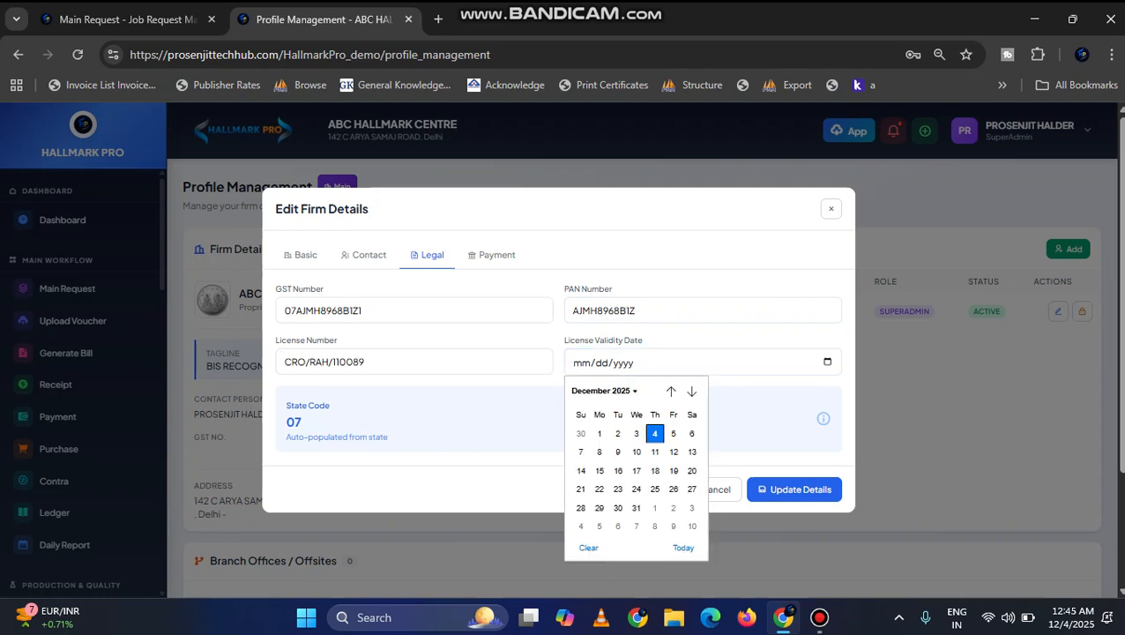
{"action": "left_click", "coordinate": [604, 391]}
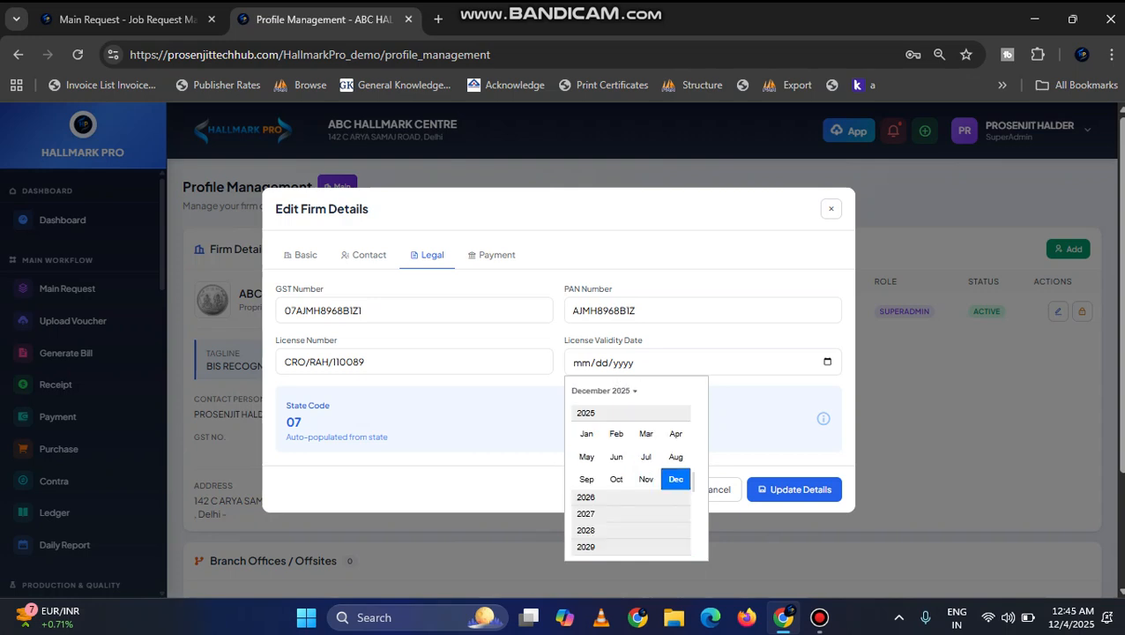
{"action": "left_click", "coordinate": [604, 391]}
{"action": "left_click", "coordinate": [604, 391]}
{"action": "left_click", "coordinate": [619, 497]}
{"action": "left_click", "coordinate": [643, 459]}
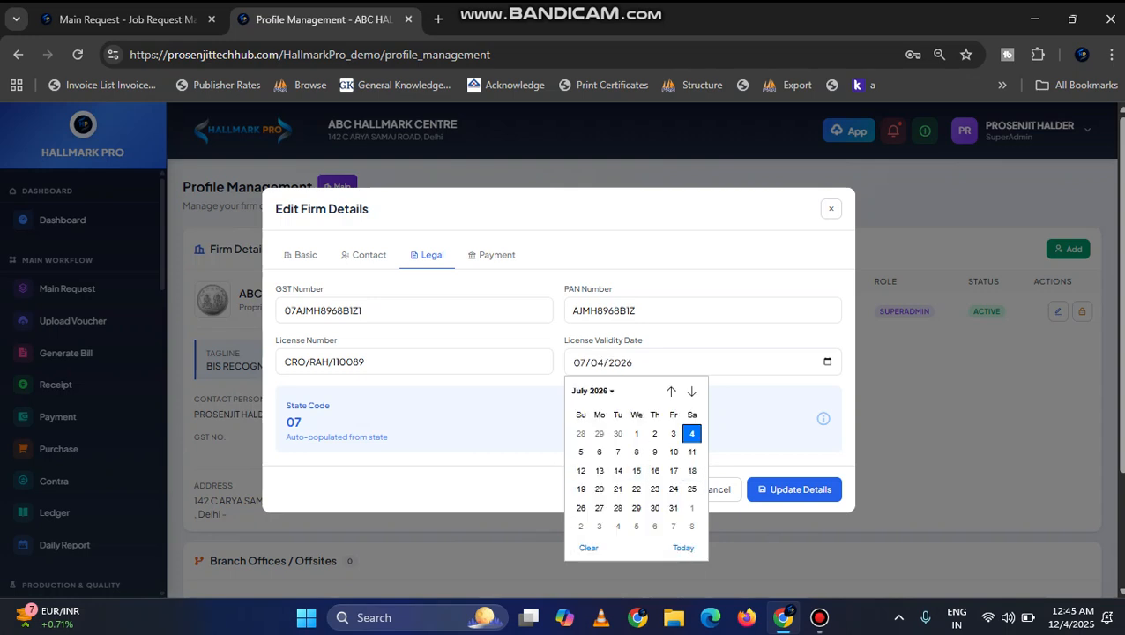
{"action": "left_click", "coordinate": [816, 417]}
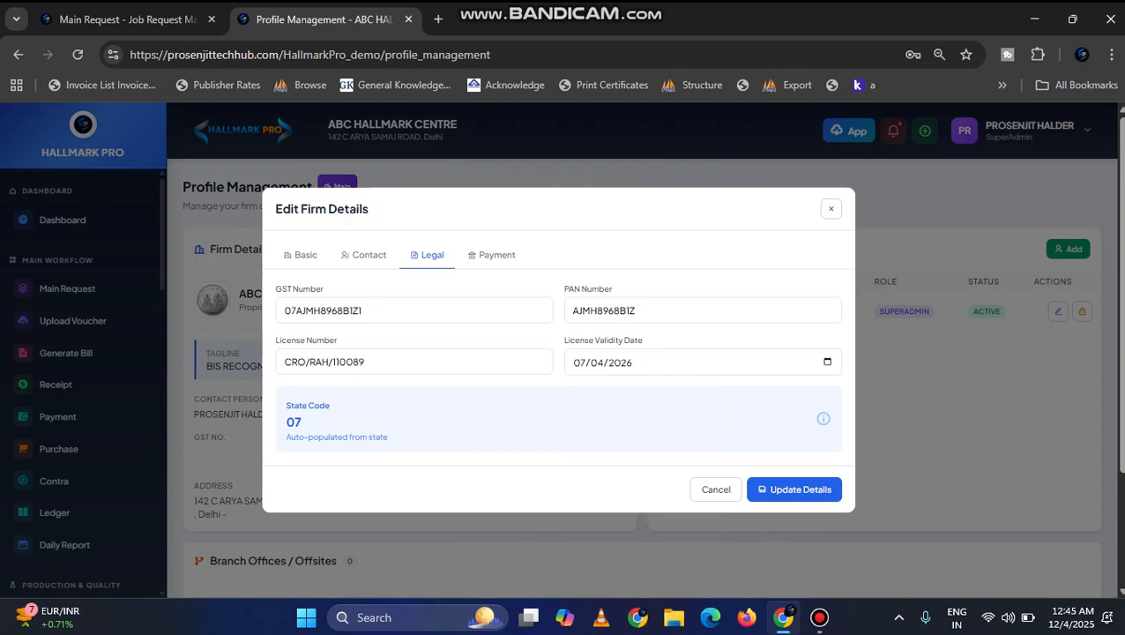
Step: Enter the firm's UPI ID in the payment details
{"action": "left_click", "coordinate": [491, 255]}
{"action": "left_click", "coordinate": [287, 318]}
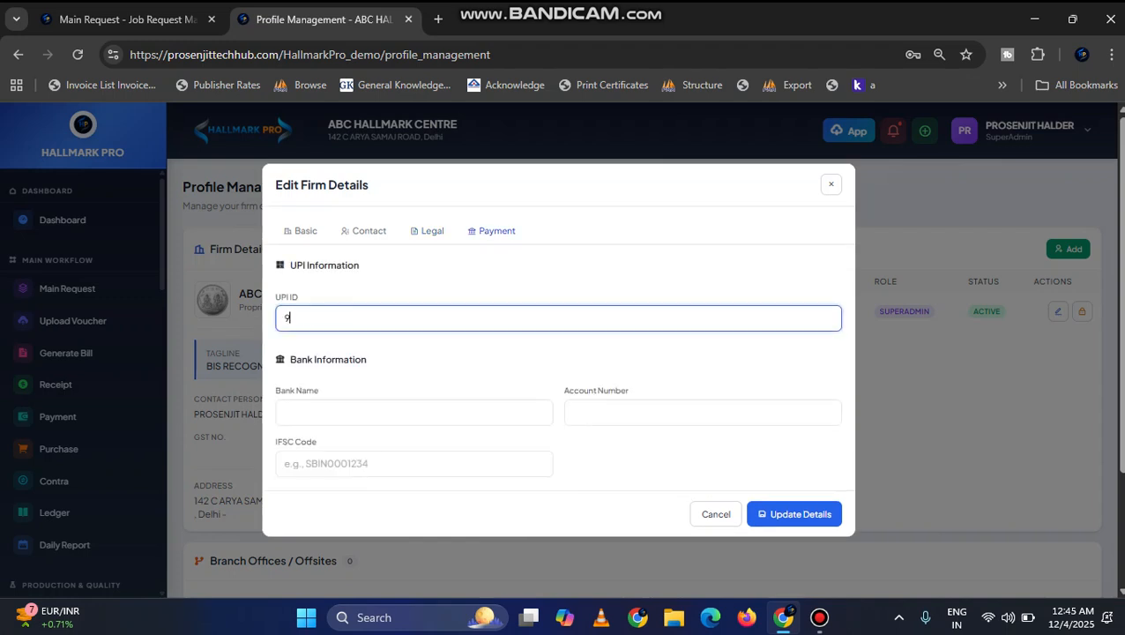
{"action": "type", "text": "ybl"}
{"action": "key", "text": "Tab"}
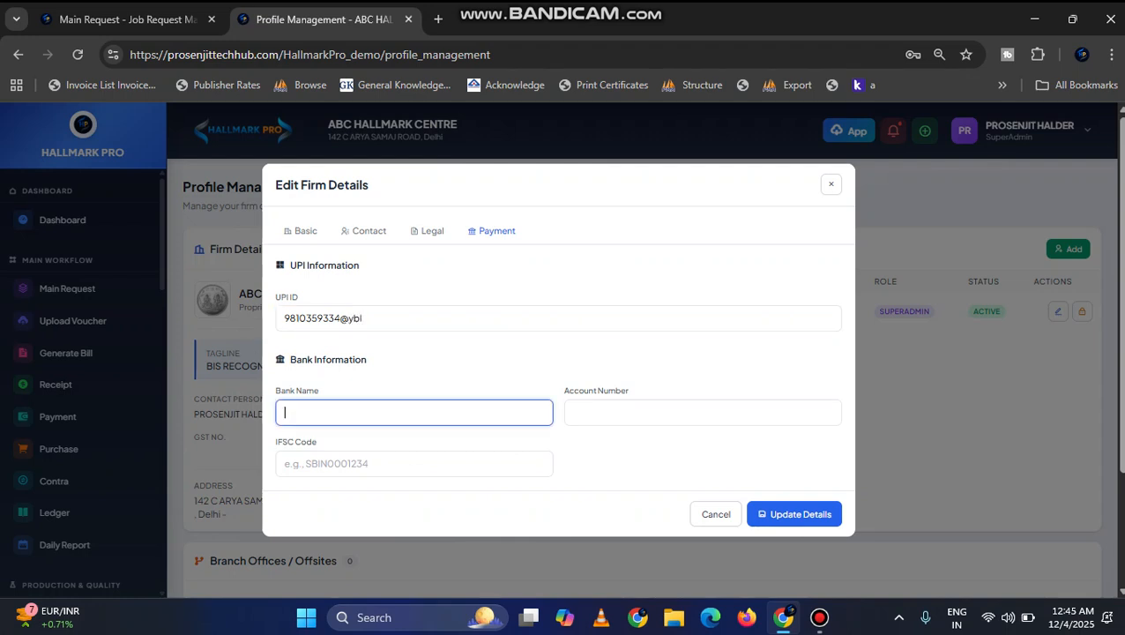
Step: Fill in AXIS BANK as the firm's bank name and enter the bank account number
{"action": "type", "text": "AXIS BANK"}
{"action": "key", "text": "Tab"}
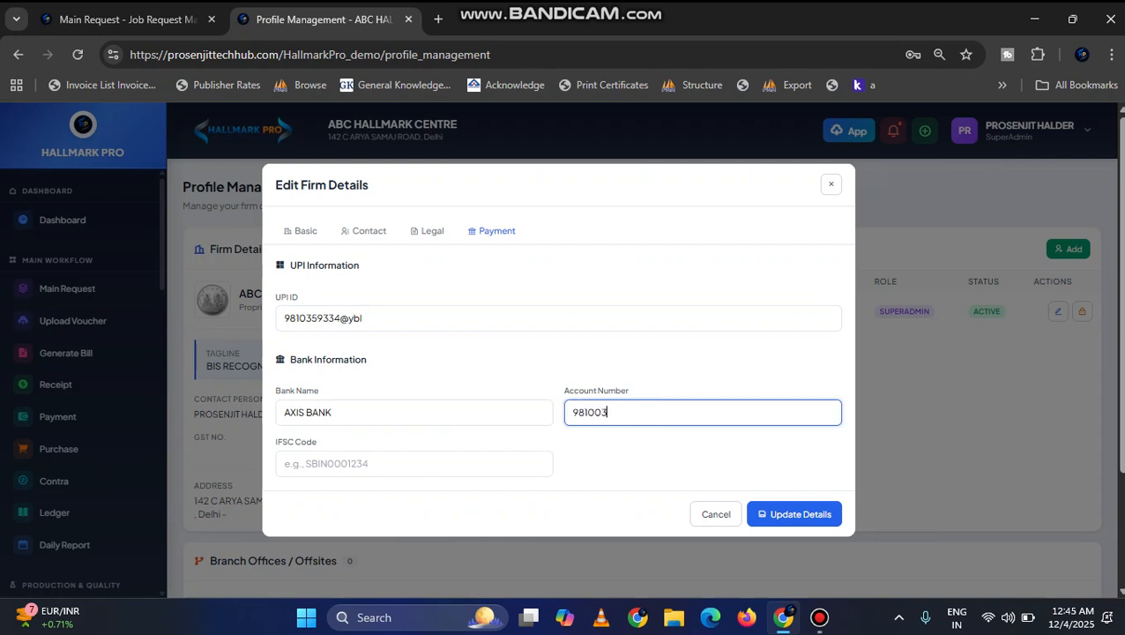
{"action": "key", "text": "Tab"}
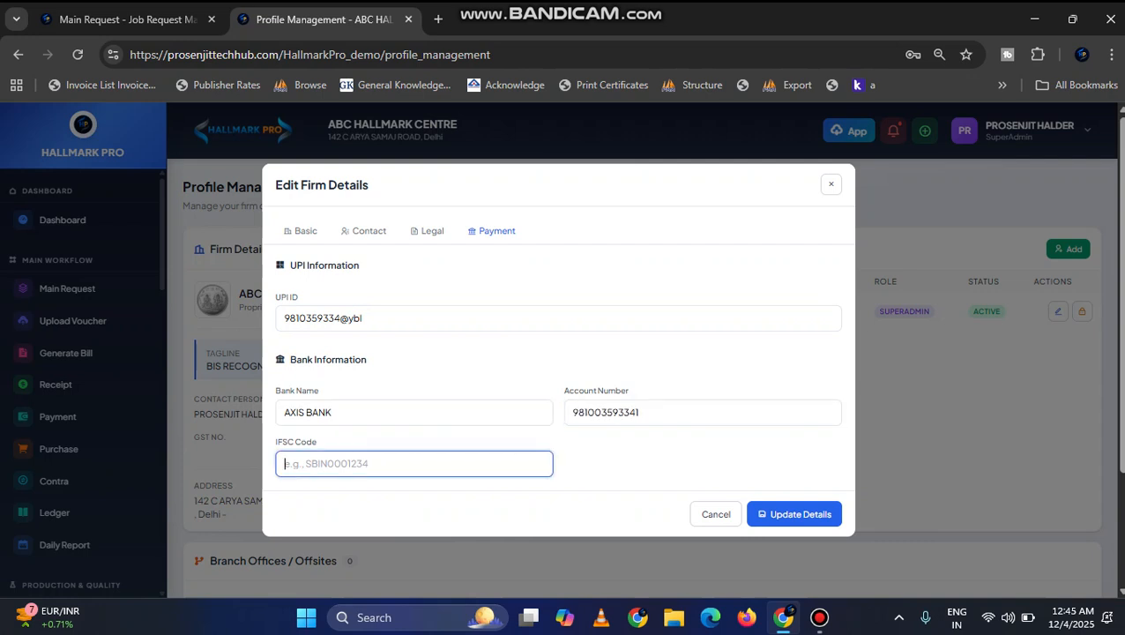
Step: Set the IFSC code to UTIB006 and save the updated firm details
{"action": "type", "text": "uttib006"}
{"action": "key", "text": "Tab"}
{"action": "key", "text": "Tab"}
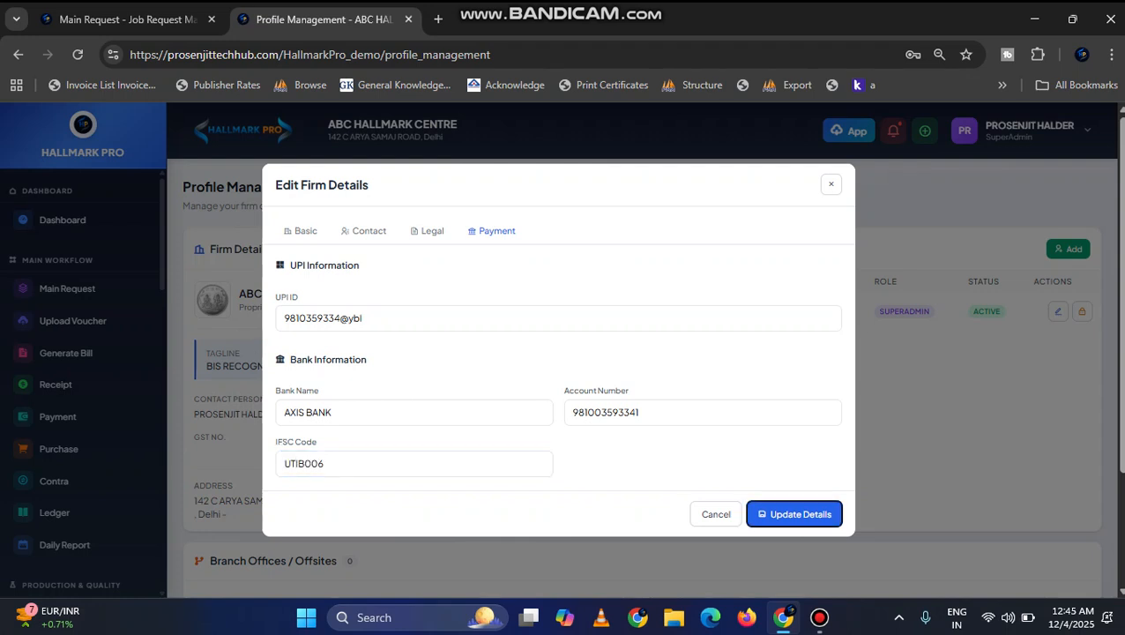
{"action": "key", "text": "Return"}
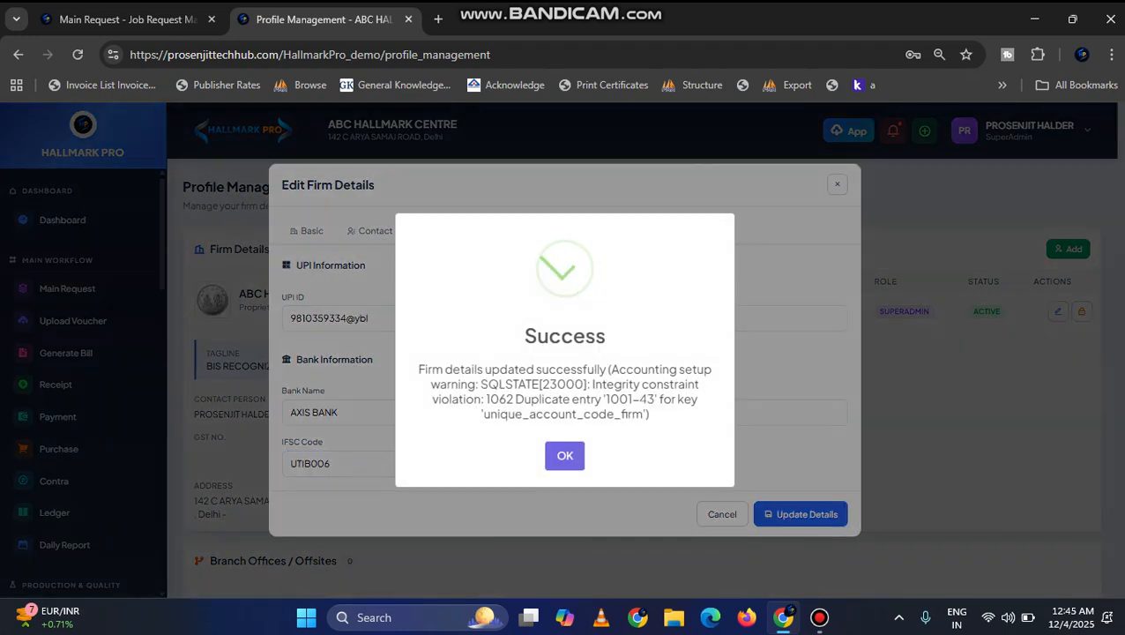
{"action": "key", "text": "Return"}
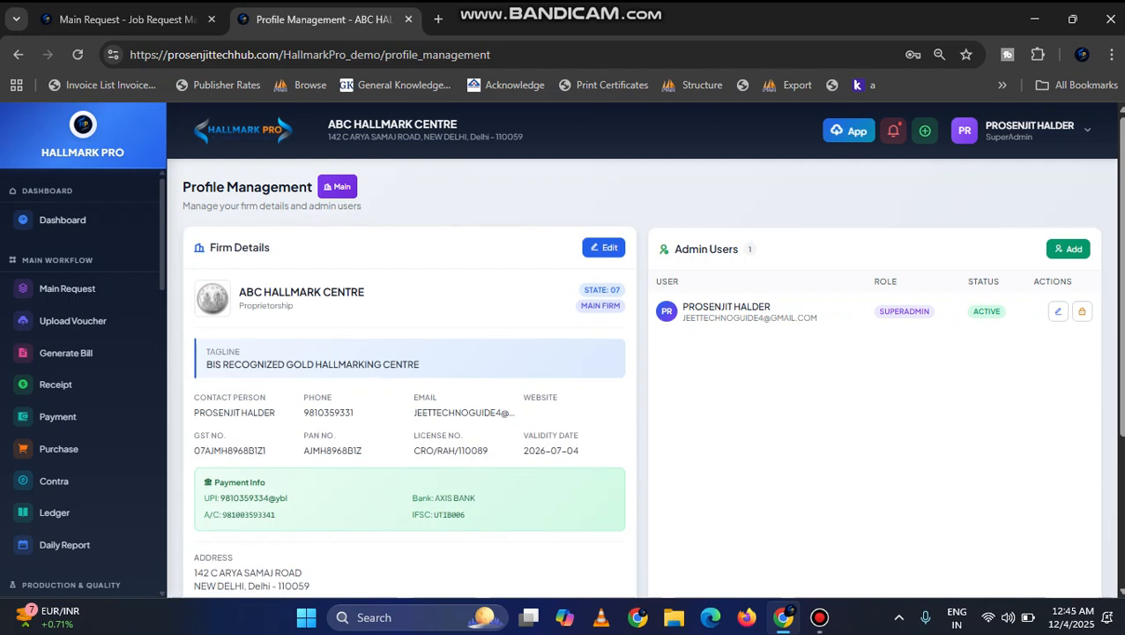
Step: Review the saved firm details and check the employee auto-fill choices in the new admin form without adding an admin
{"action": "scroll", "coordinate": [651, 376], "scroll_direction": "down", "scroll_amount": 1}
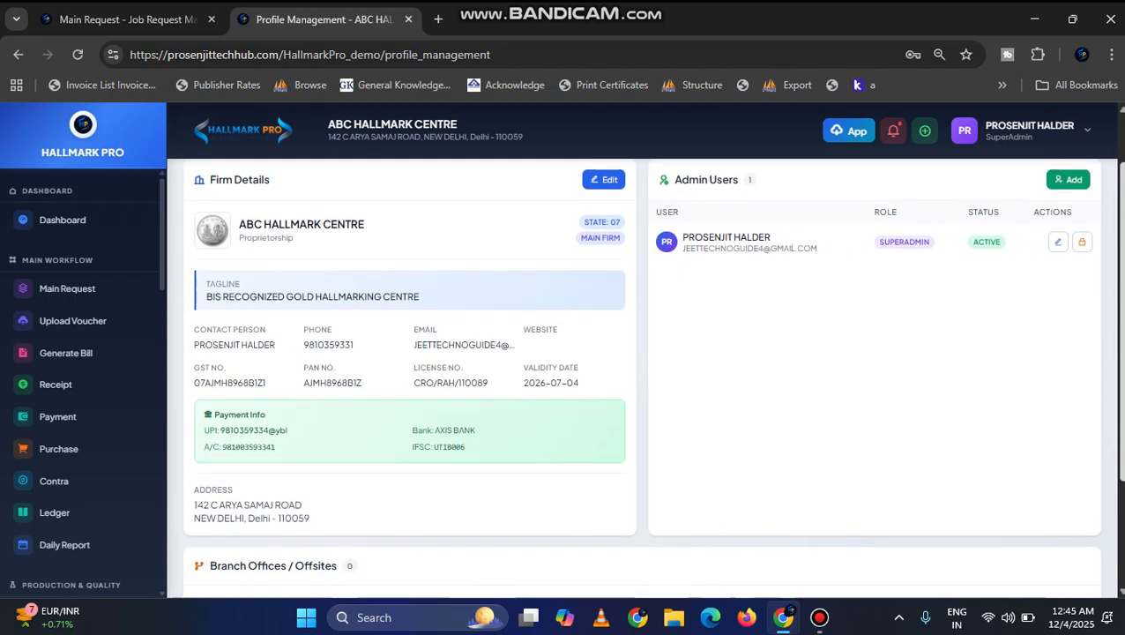
{"action": "scroll", "coordinate": [652, 376], "scroll_direction": "down", "scroll_amount": 1}
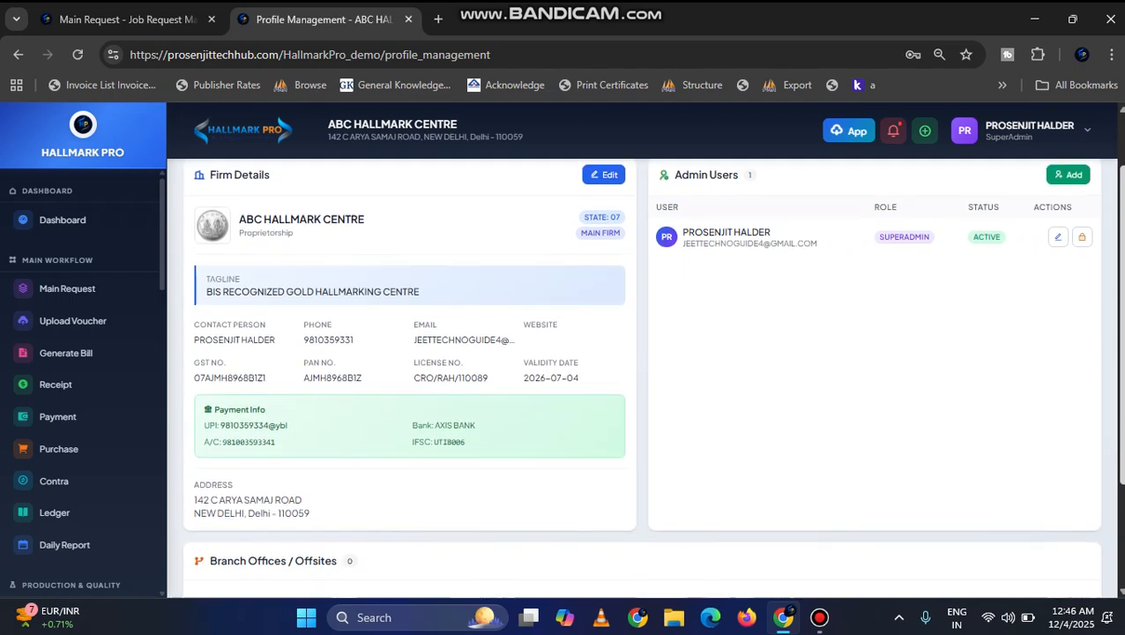
{"action": "scroll", "coordinate": [651, 376], "scroll_direction": "up", "scroll_amount": 2}
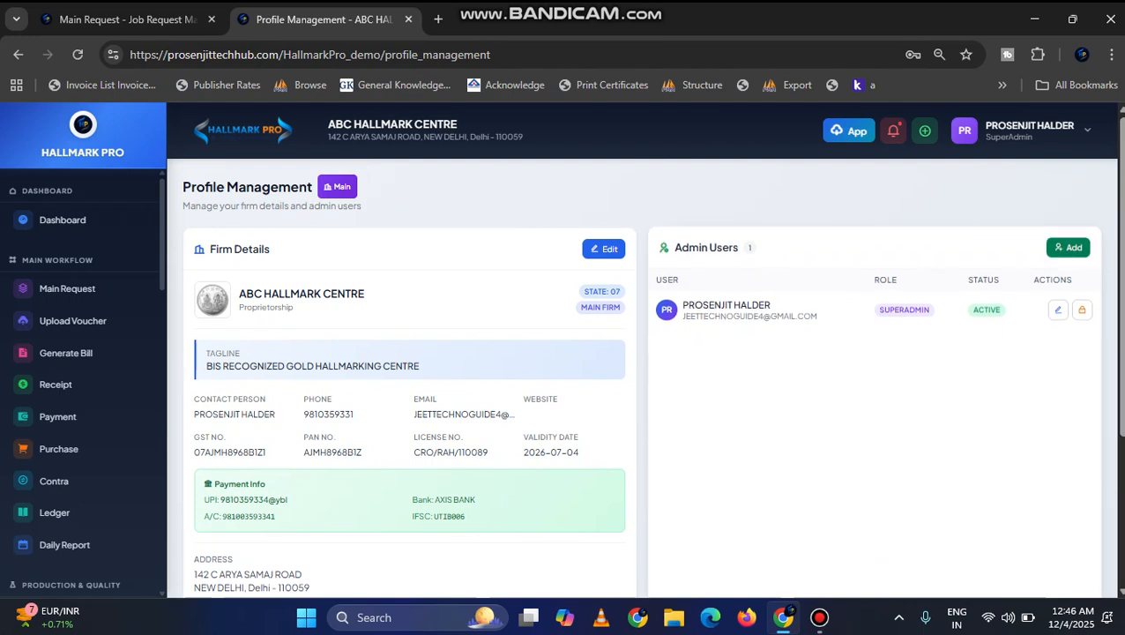
{"action": "left_click", "coordinate": [1067, 246]}
{"action": "left_click", "coordinate": [558, 244]}
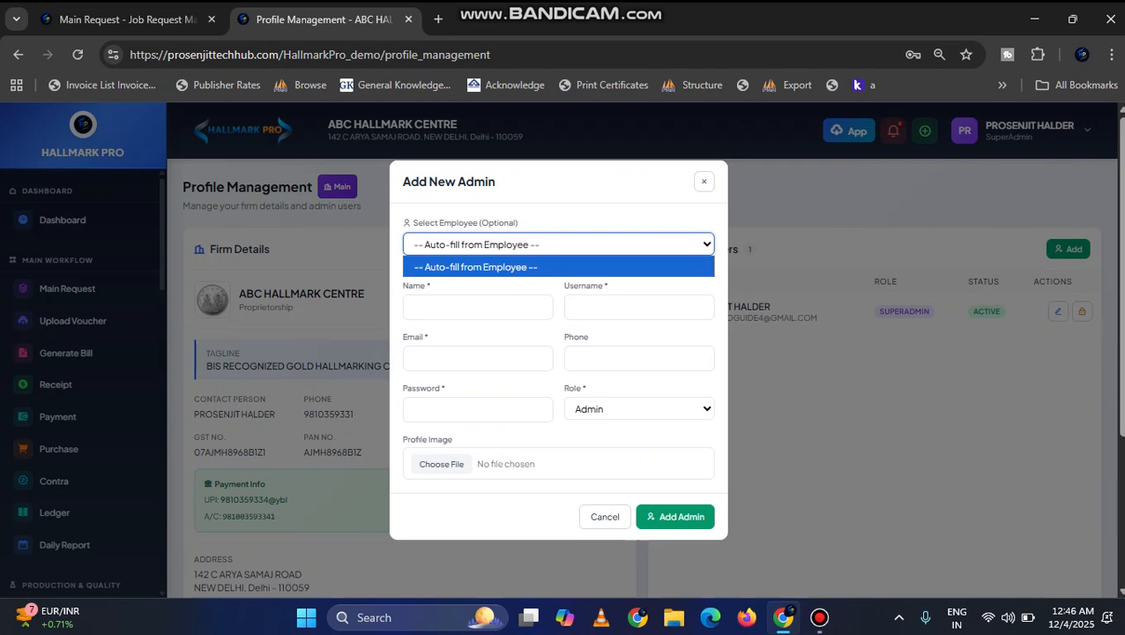
{"action": "left_click", "coordinate": [558, 244]}
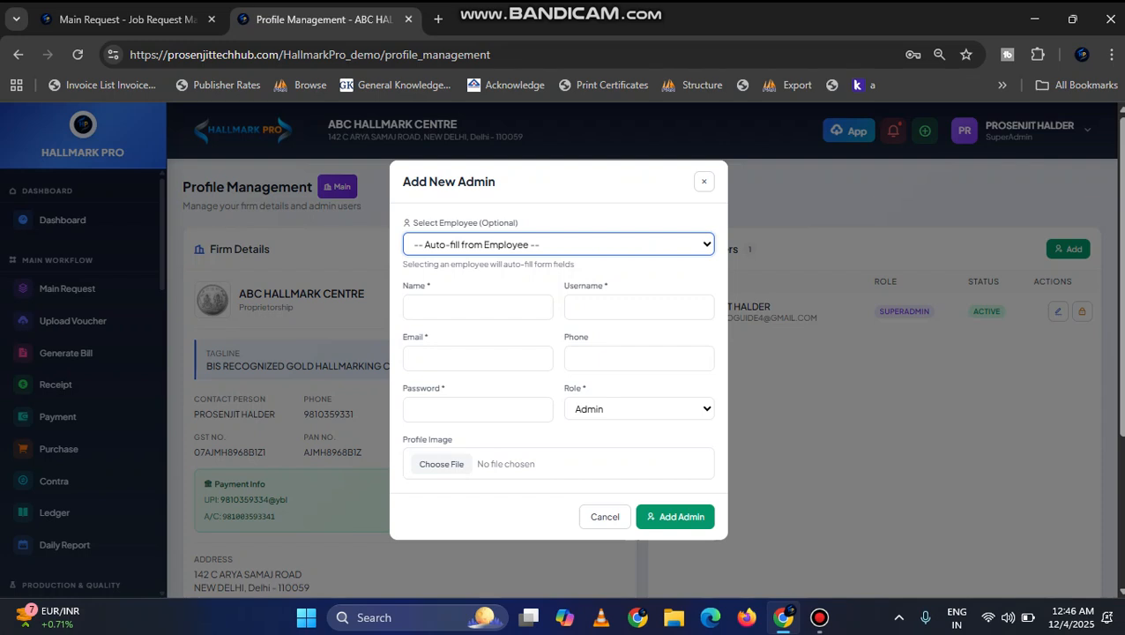
{"action": "left_click", "coordinate": [605, 517]}
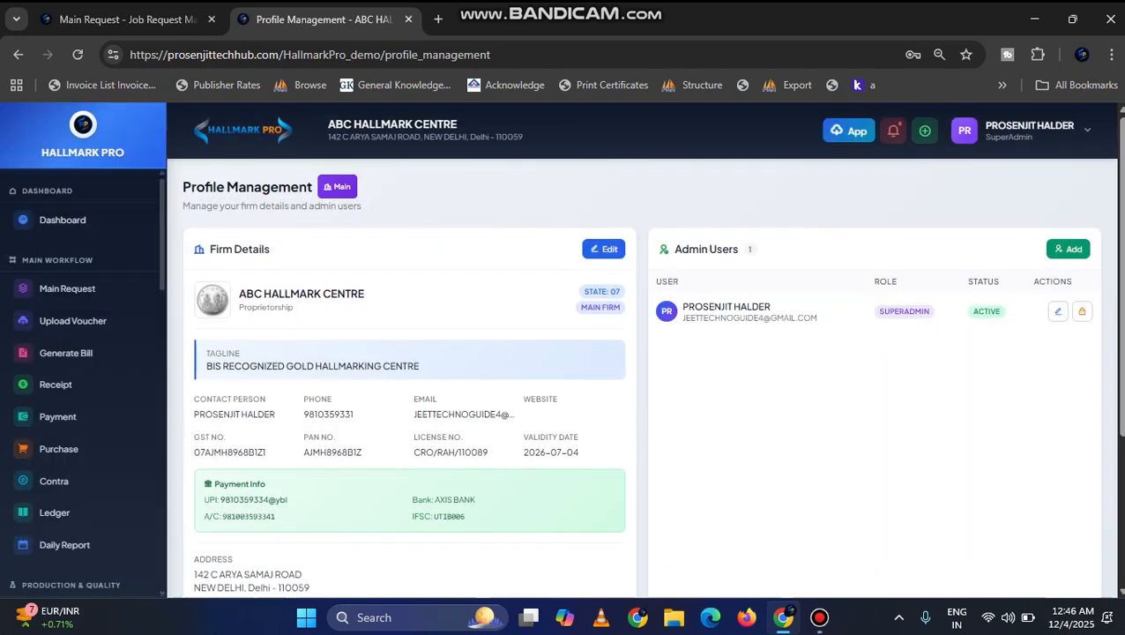
Step: Examine the required columns for importing employees from Excel in employee management, cancel the import and return to the main request page
{"action": "left_click_drag", "start_coordinate": [163, 233], "coordinate": [162, 532]}
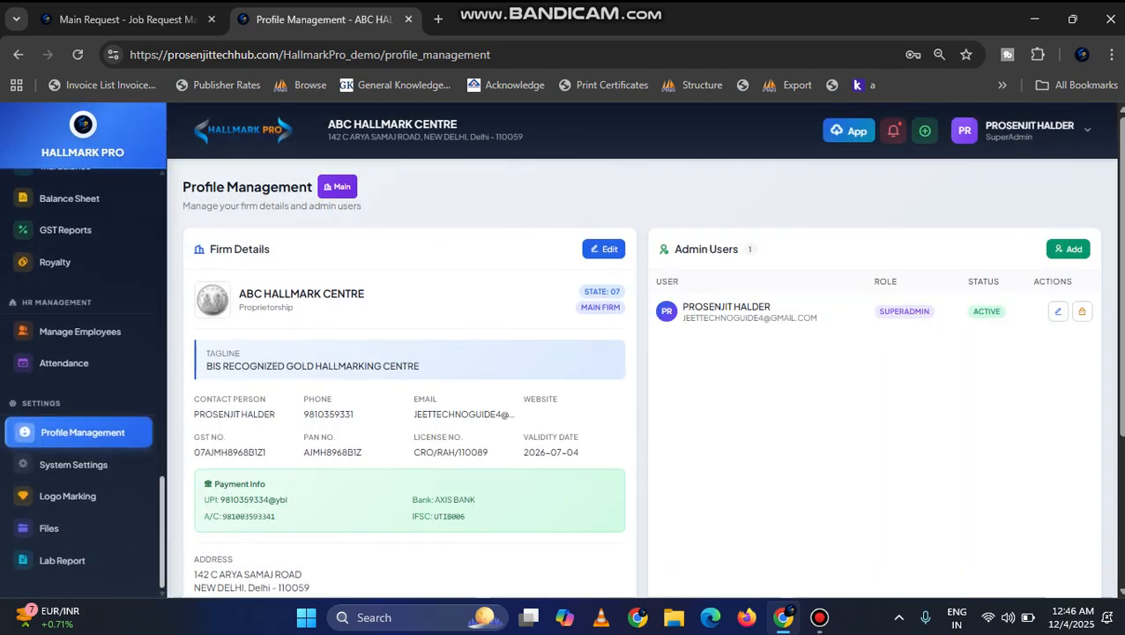
{"action": "left_click", "coordinate": [83, 331]}
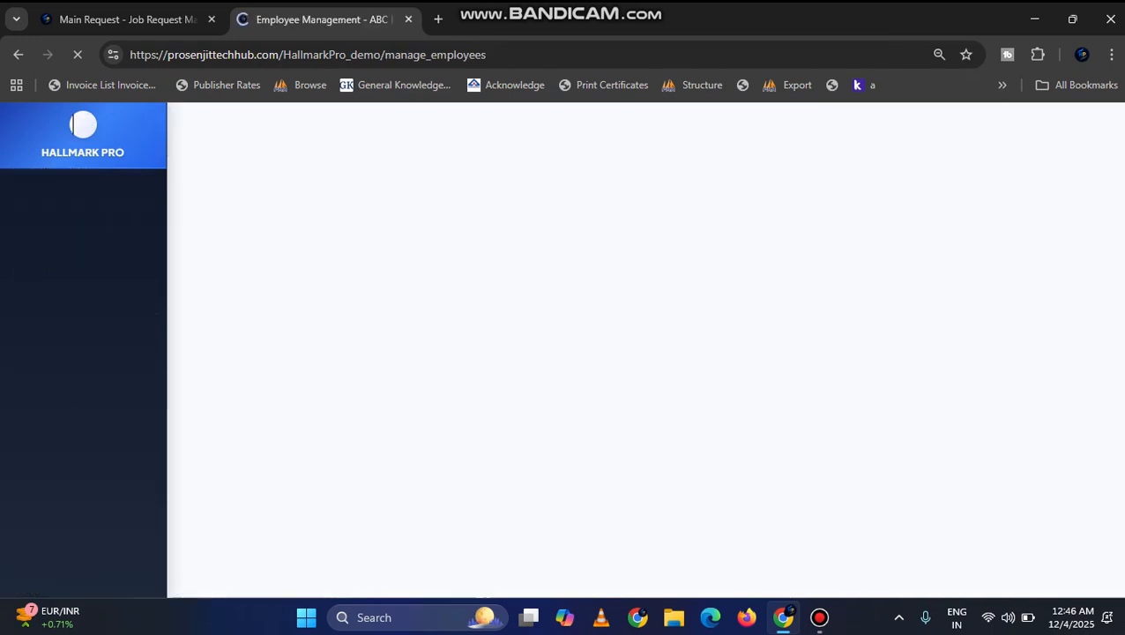
{"action": "left_click", "coordinate": [940, 192]}
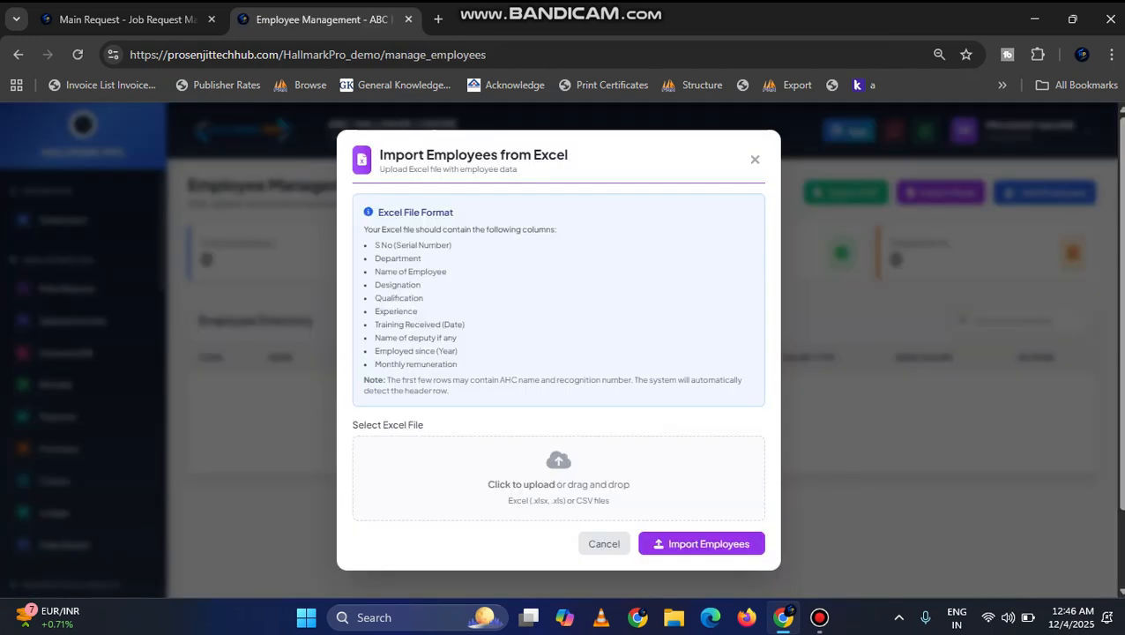
{"action": "left_click_drag", "start_coordinate": [375, 245], "coordinate": [418, 285]}
{"action": "double_click", "coordinate": [386, 271]}
{"action": "left_click", "coordinate": [447, 272]}
{"action": "left_click", "coordinate": [420, 285]}
{"action": "left_click", "coordinate": [603, 543]}
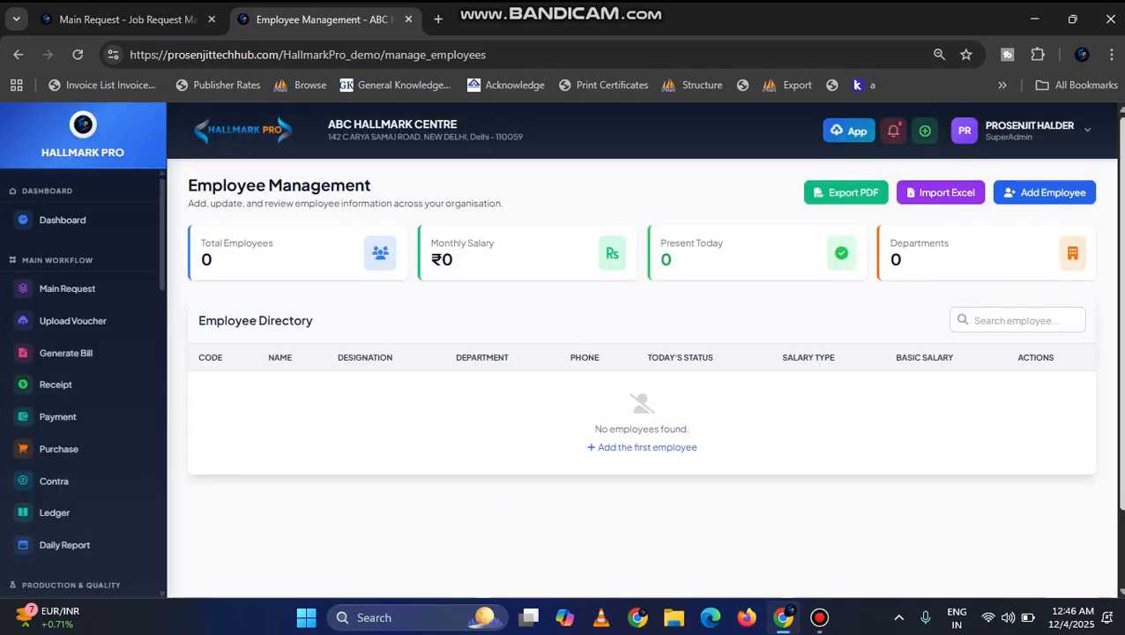
{"action": "scroll", "coordinate": [653, 353], "scroll_direction": "down", "scroll_amount": 1}
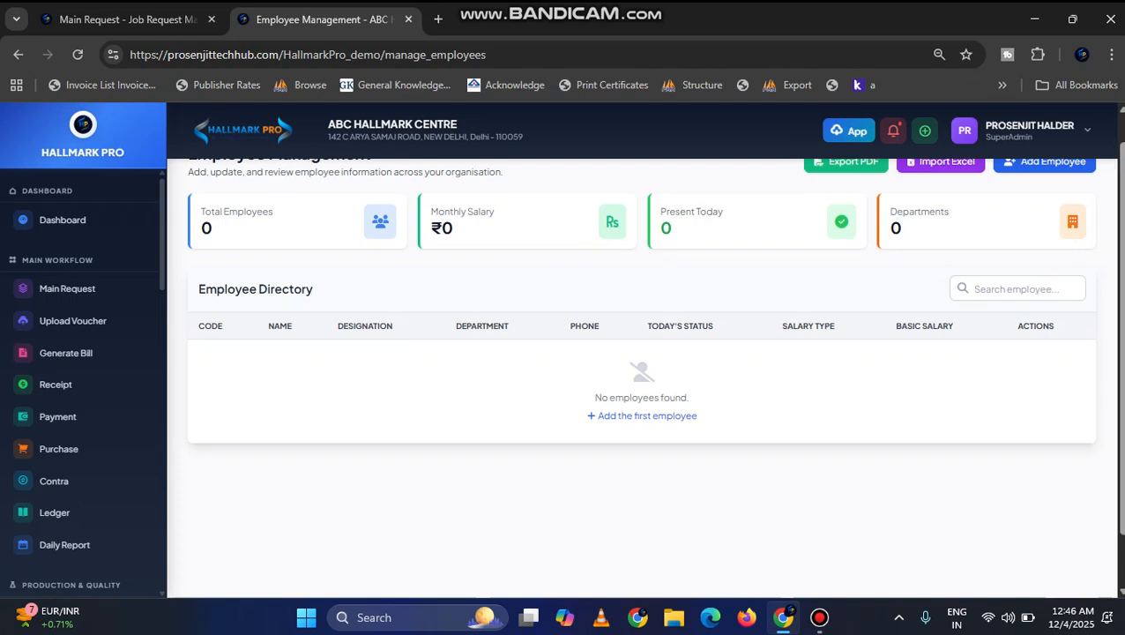
{"action": "left_click", "coordinate": [67, 288]}
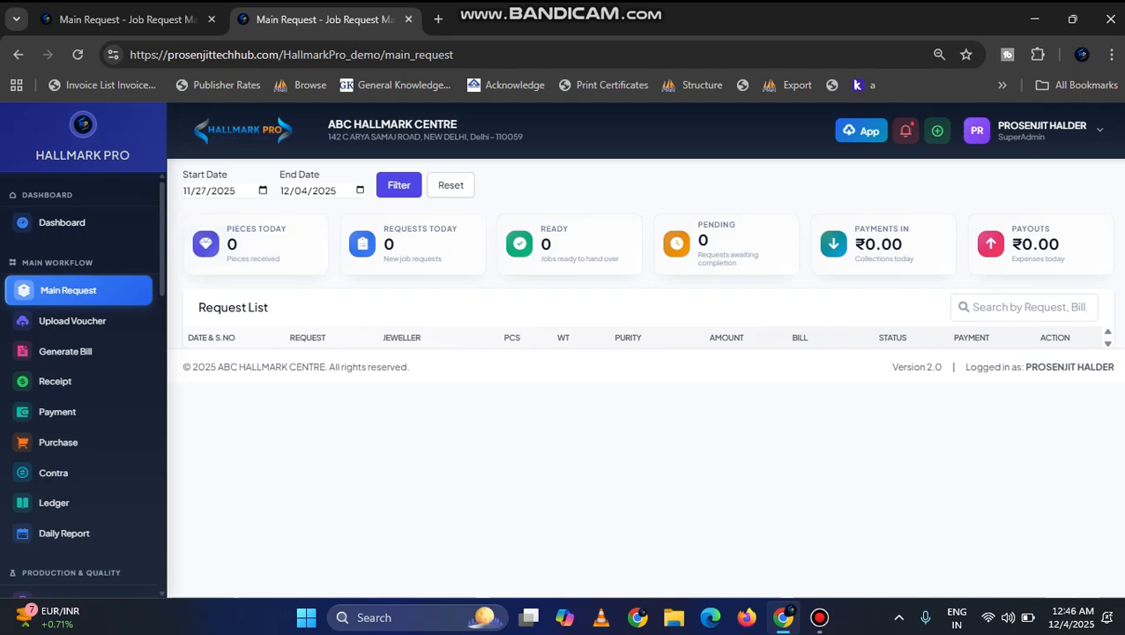
{"action": "left_click", "coordinate": [818, 617]}
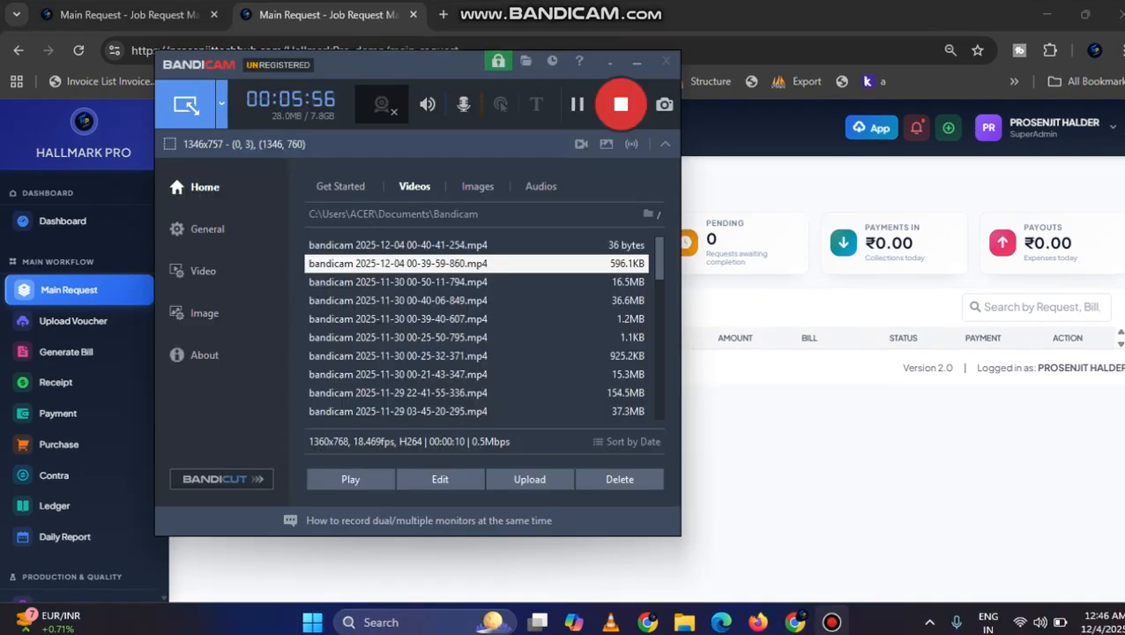
{"action": "left_click", "coordinate": [831, 623]}
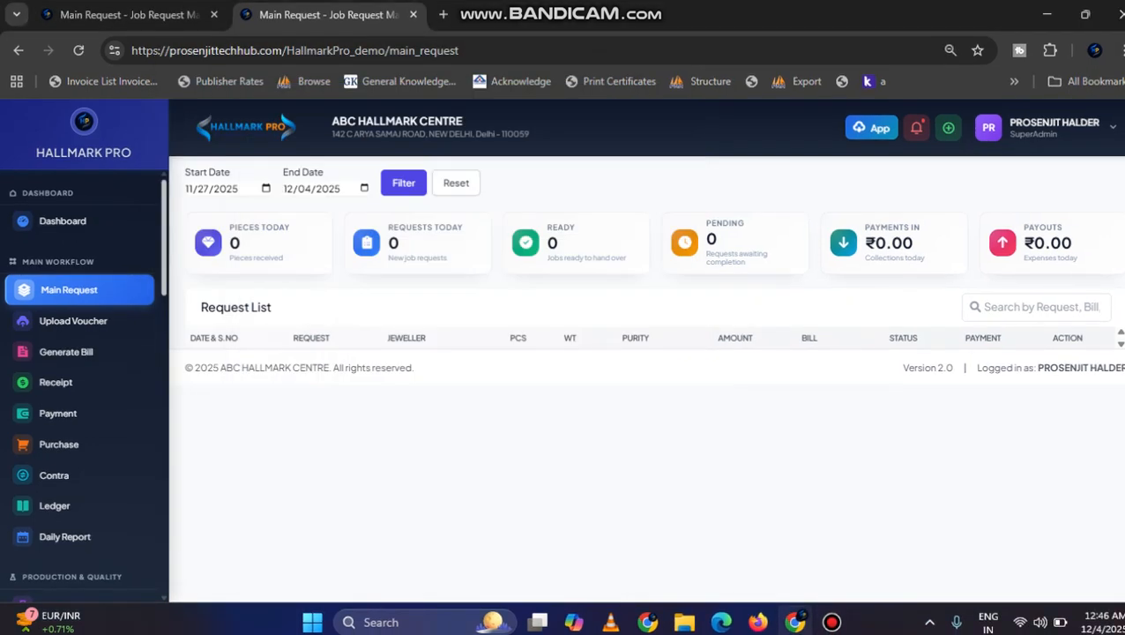
Step: Open the licensed jewellers list of ABC HALLMARK CENTRE
{"action": "scroll", "coordinate": [84, 386], "scroll_direction": "down", "scroll_amount": 1}
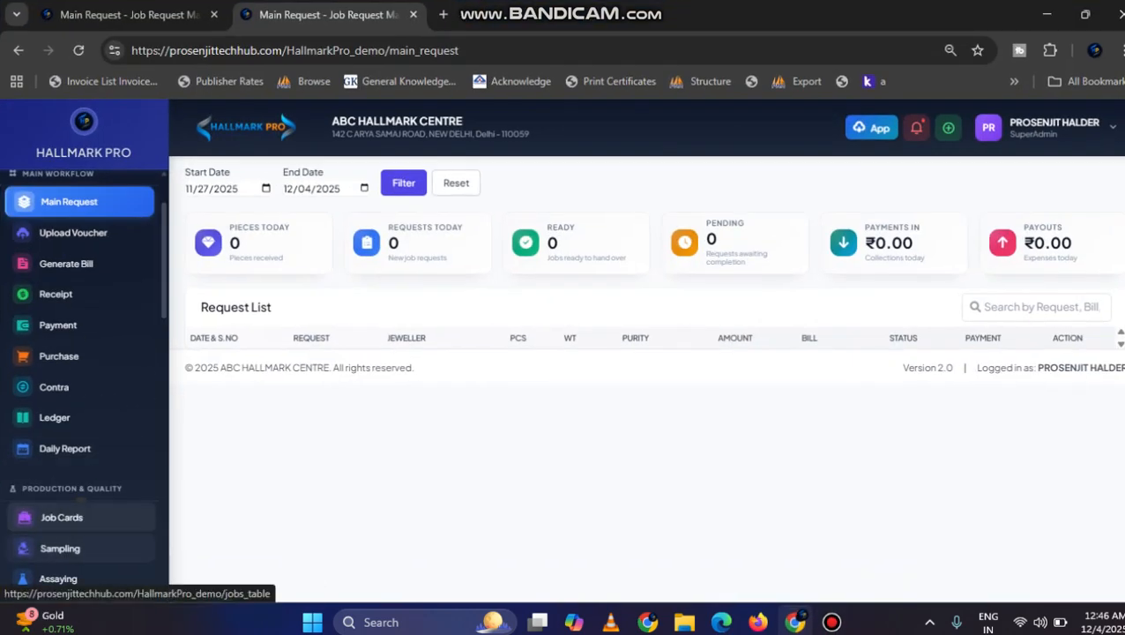
{"action": "scroll", "coordinate": [84, 379], "scroll_direction": "down", "scroll_amount": 5}
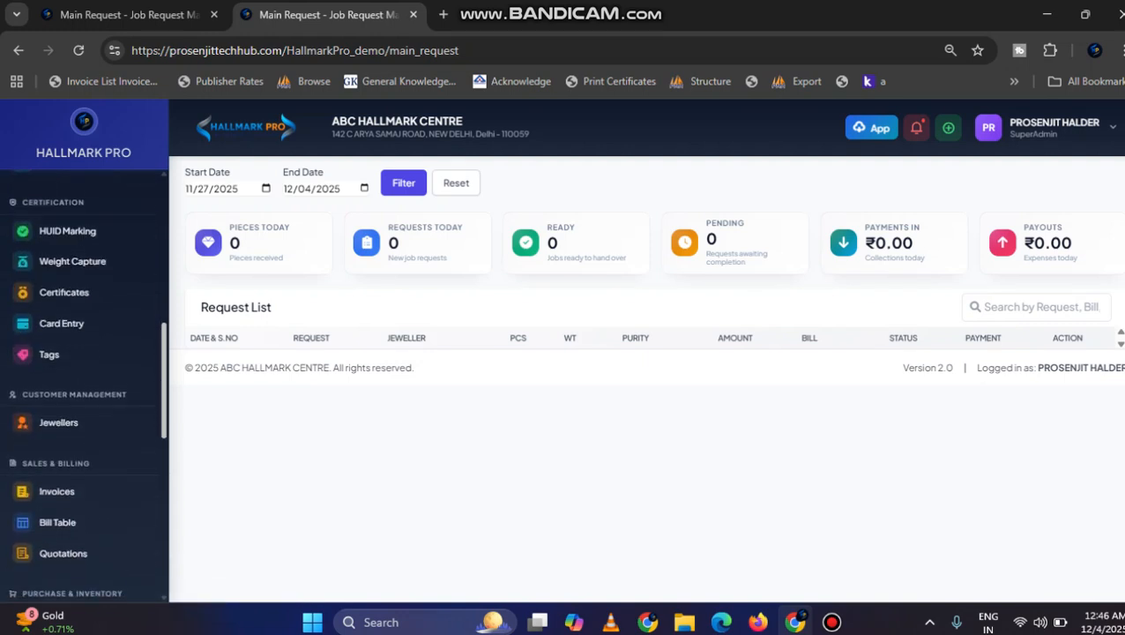
{"action": "left_click", "coordinate": [61, 415]}
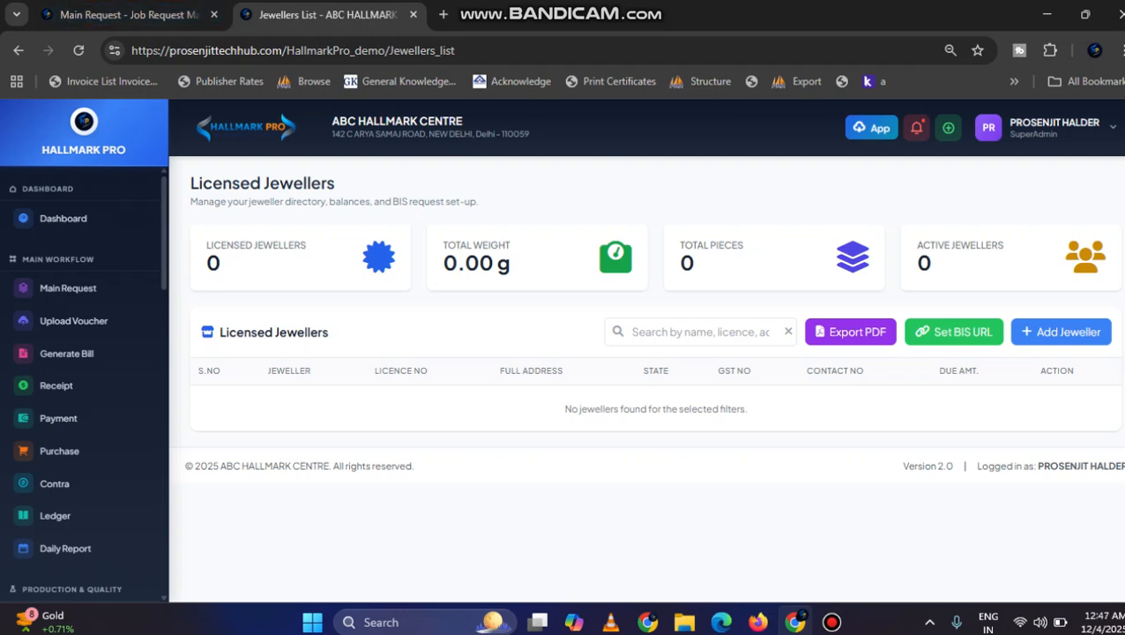
Step: Switch to the MAHALAXMI HALLMARKING CENTRE site and look through its licensed jewellers list
{"action": "left_click", "coordinate": [123, 15]}
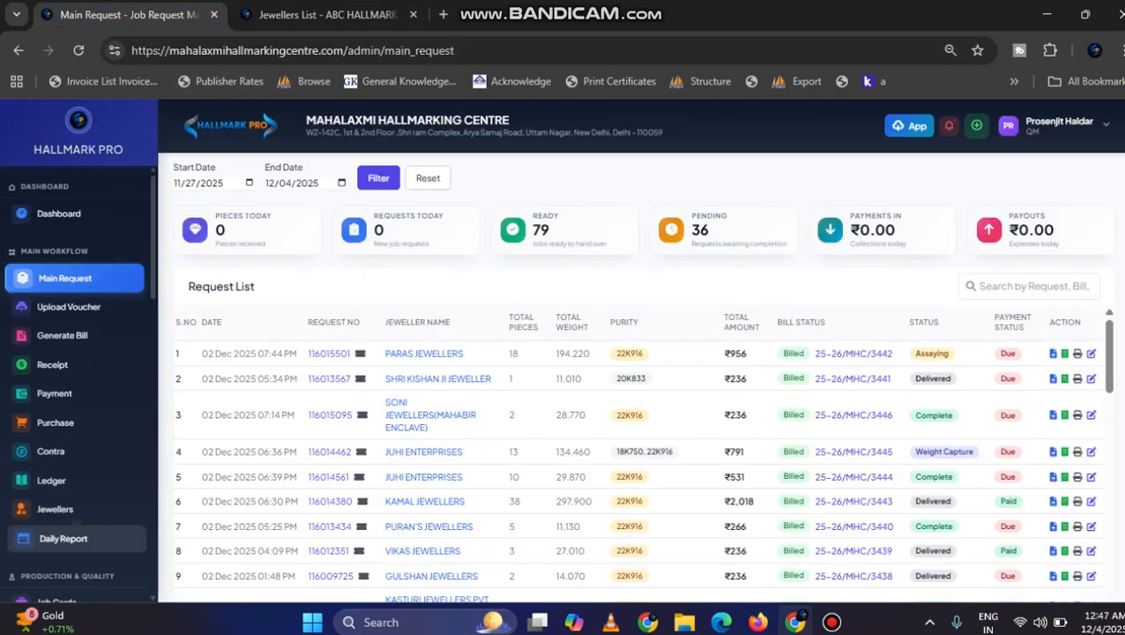
{"action": "left_click", "coordinate": [55, 508]}
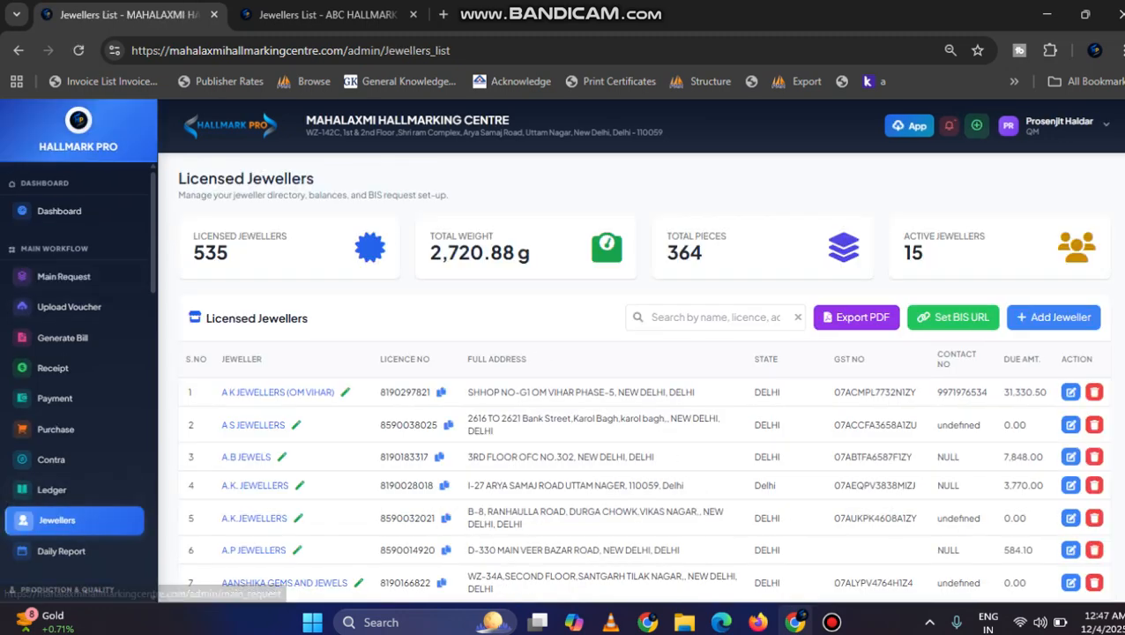
{"action": "scroll", "coordinate": [642, 376], "scroll_direction": "down", "scroll_amount": 2}
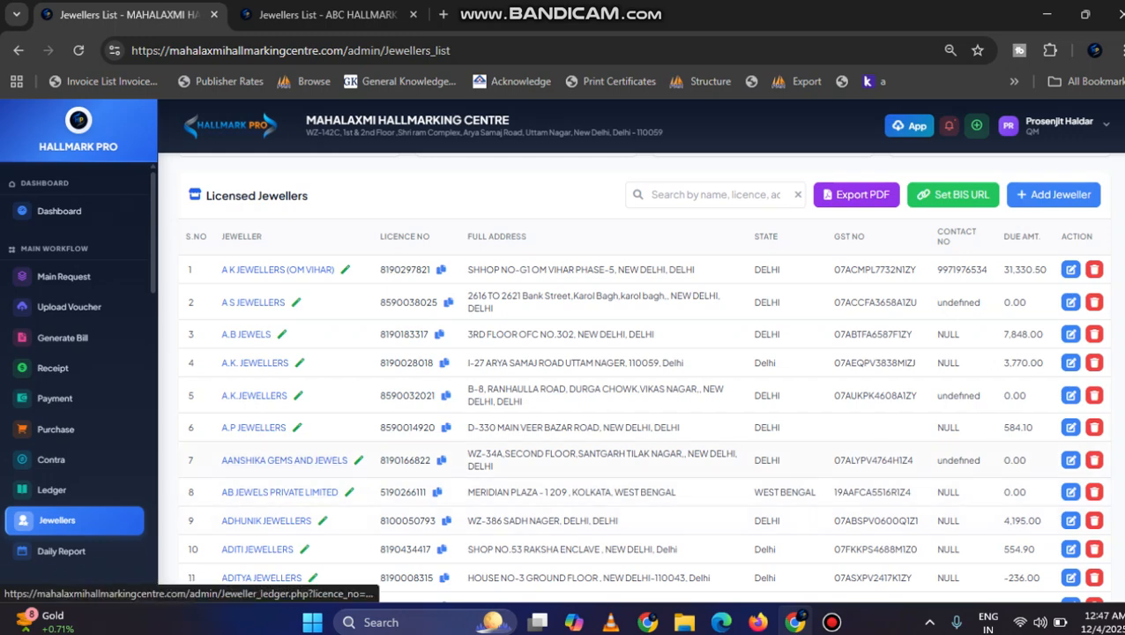
Step: Search the licensed jewellers for GUPTA and open the ledger of GUPTA JEWELLERS PVT. LTD
{"action": "left_click", "coordinate": [715, 195]}
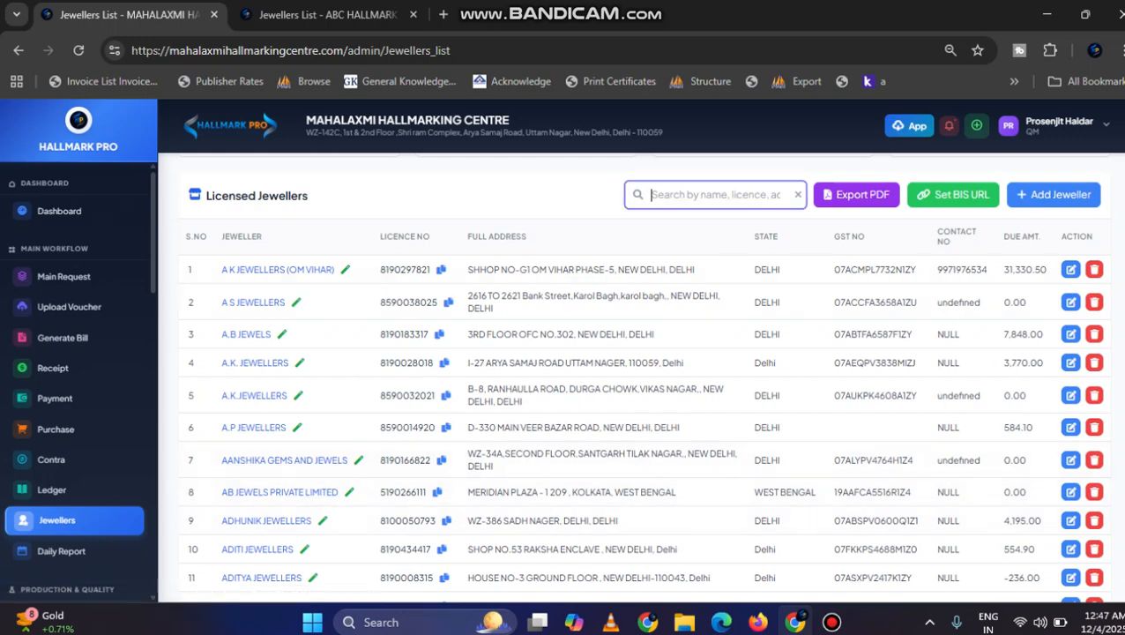
{"action": "type", "text": "GUPTA"}
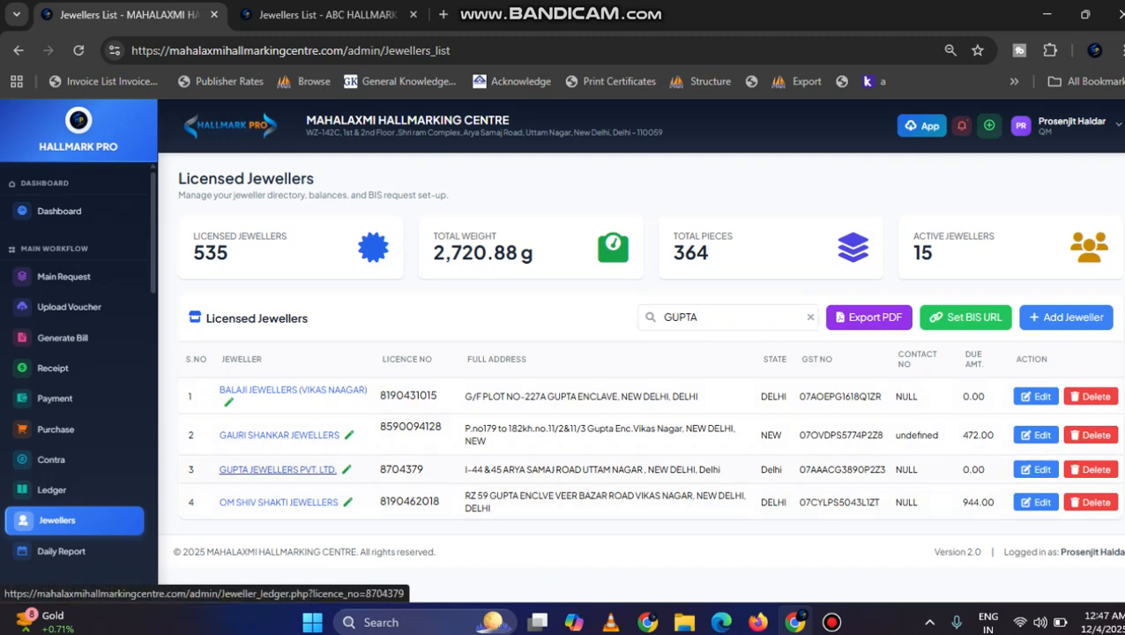
{"action": "left_click", "coordinate": [277, 469]}
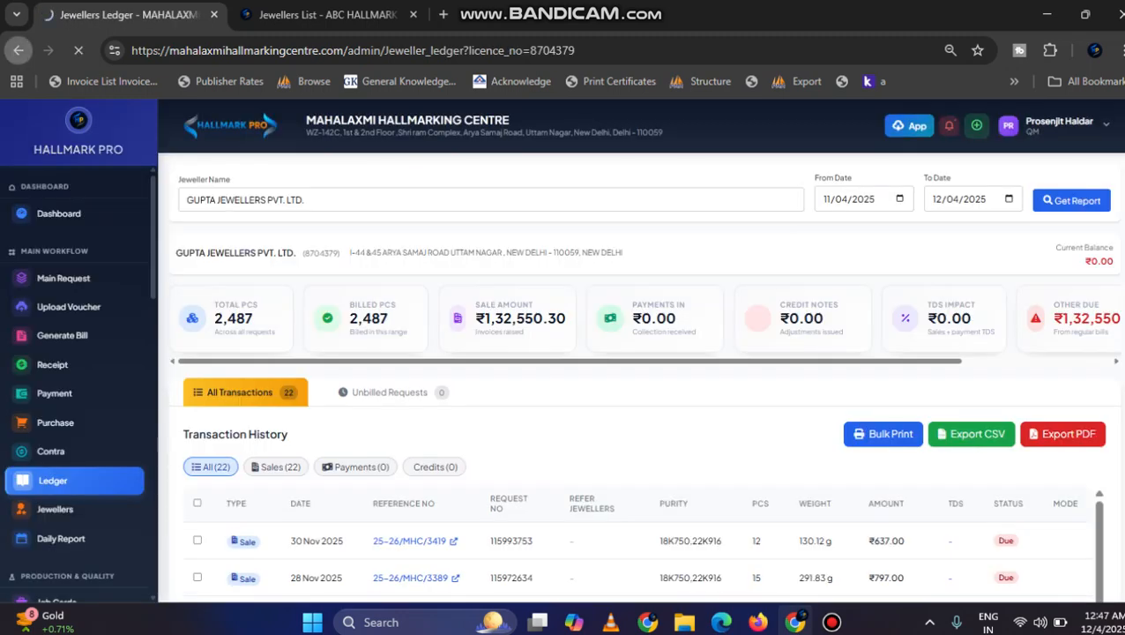
Step: Return to the licensed jewellers list, search for GUPTA and copy the licence number of GUPTA JEWELLERS PVT. LTD., opening the BIS portal
{"action": "left_click", "coordinate": [63, 278]}
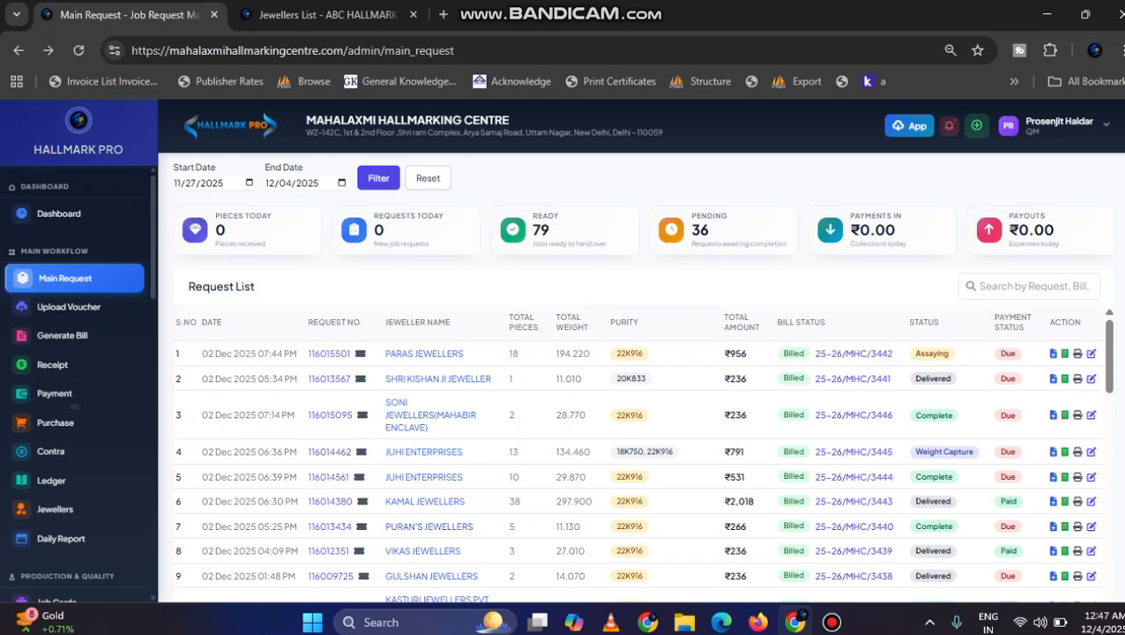
{"action": "left_click", "coordinate": [55, 509]}
{"action": "left_click", "coordinate": [706, 317]}
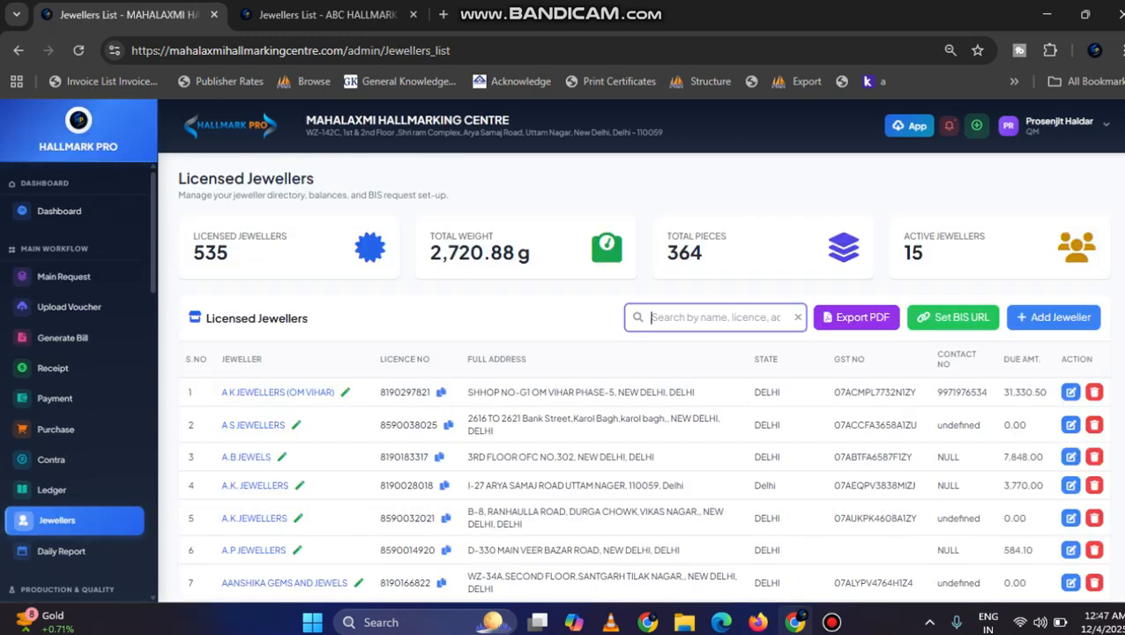
{"action": "type", "text": "GUPTA"}
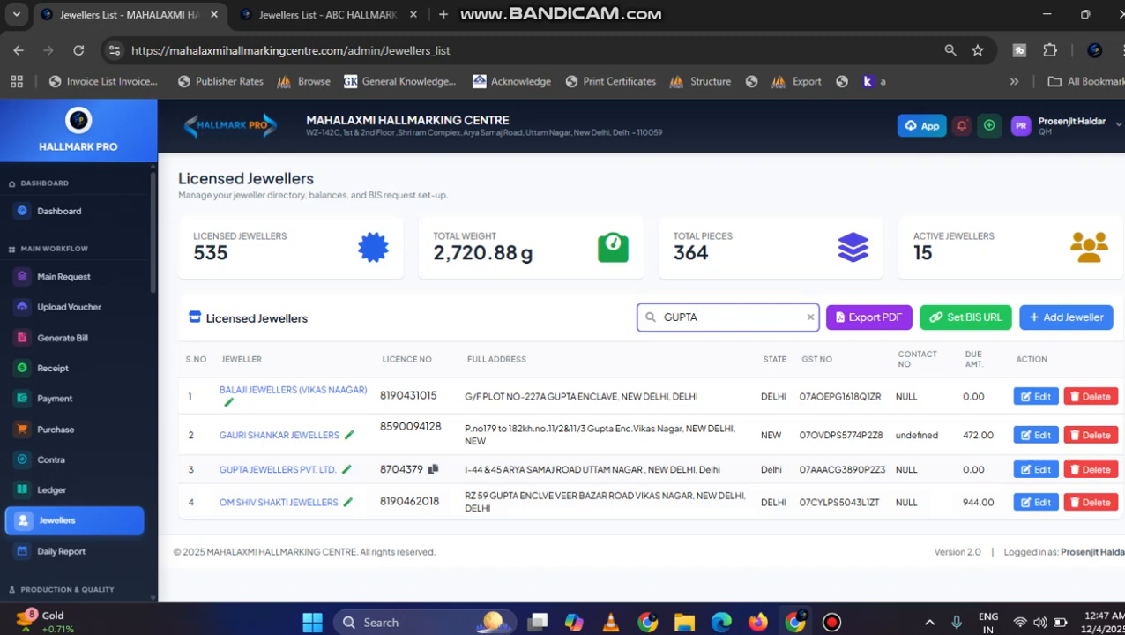
{"action": "left_click", "coordinate": [433, 469]}
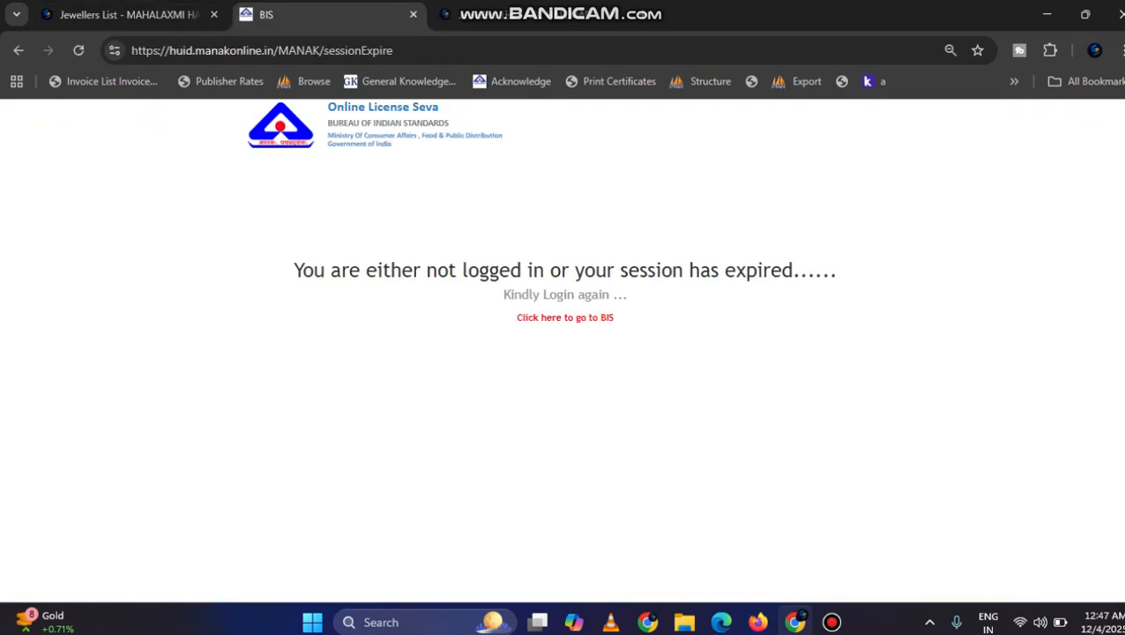
Step: Go to the BIS login page and fill in the centre's saved receiving-desk username and account password
{"action": "left_click", "coordinate": [564, 316]}
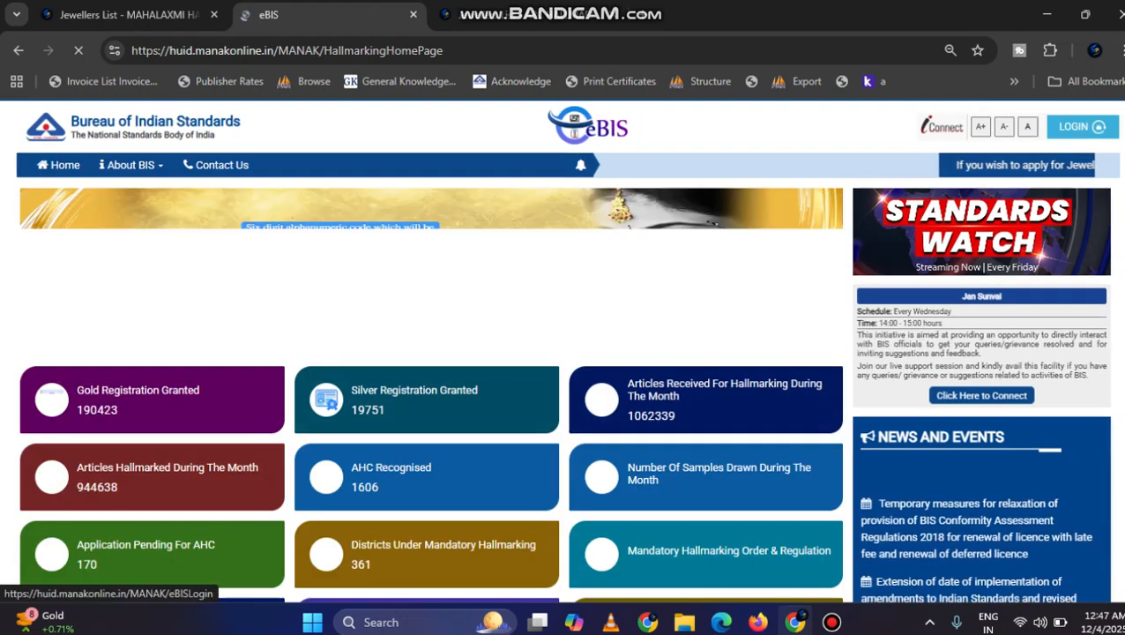
{"action": "left_click", "coordinate": [1082, 127]}
{"action": "left_click", "coordinate": [612, 319]}
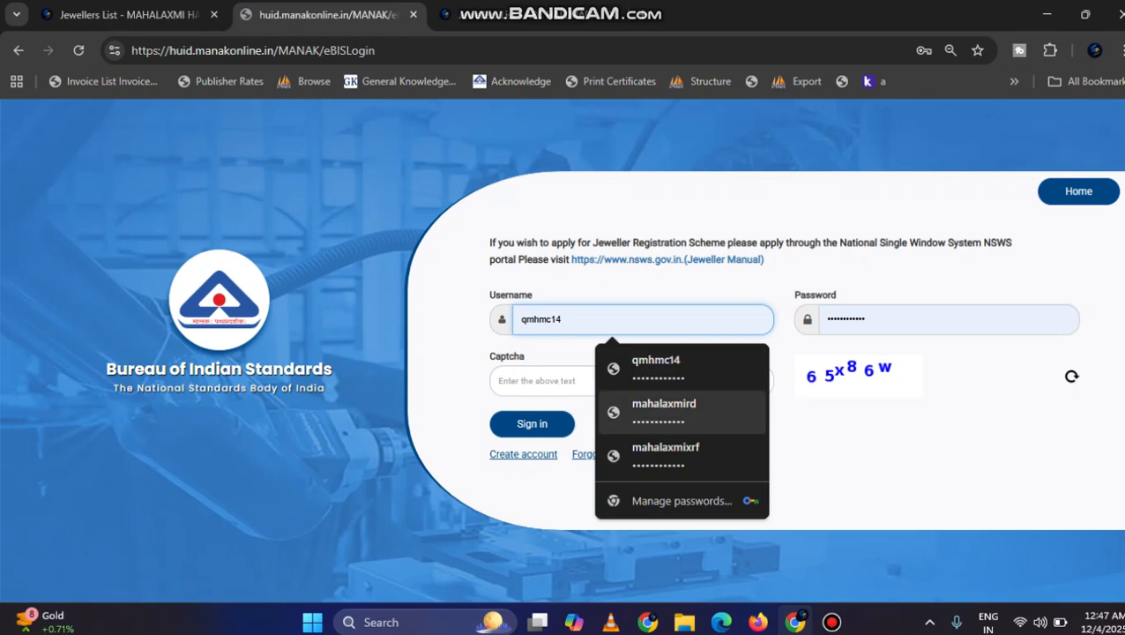
{"action": "left_click", "coordinate": [664, 412]}
Step: Enter the captcha with its letters in lower case and sign in to the BIS portal
{"action": "left_click", "coordinate": [631, 381]}
{"action": "type", "text": "6"}
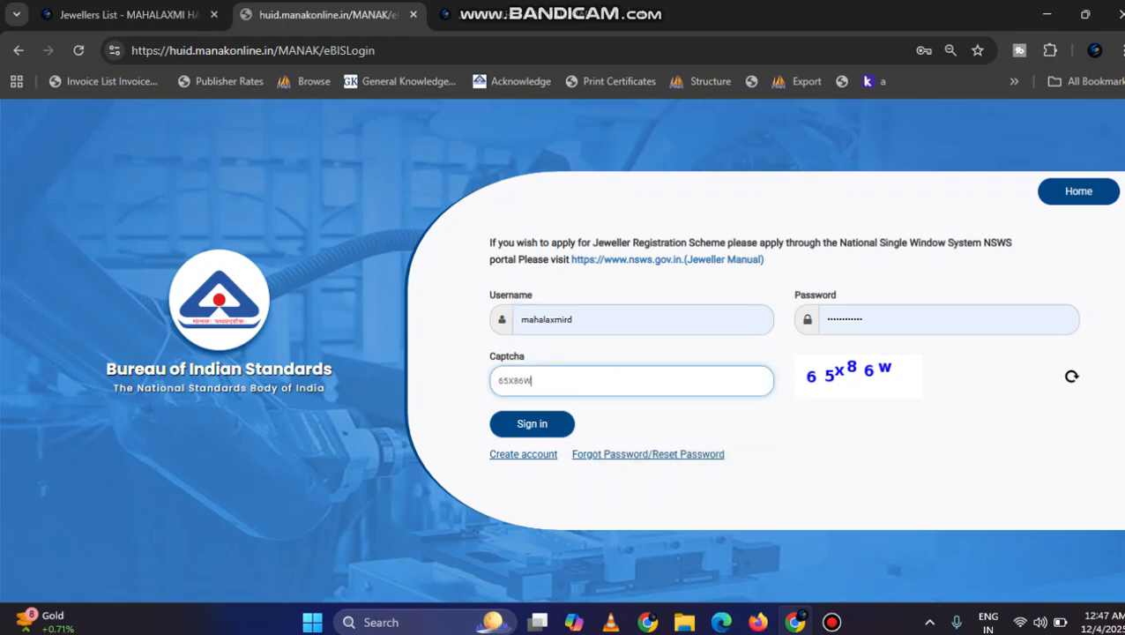
{"action": "type", "text": "5X86W"}
{"action": "key", "text": "ctrl+a"}
{"action": "key", "text": "BackSpace"}
{"action": "type", "text": "65x8"}
{"action": "left_click", "coordinate": [532, 426]}
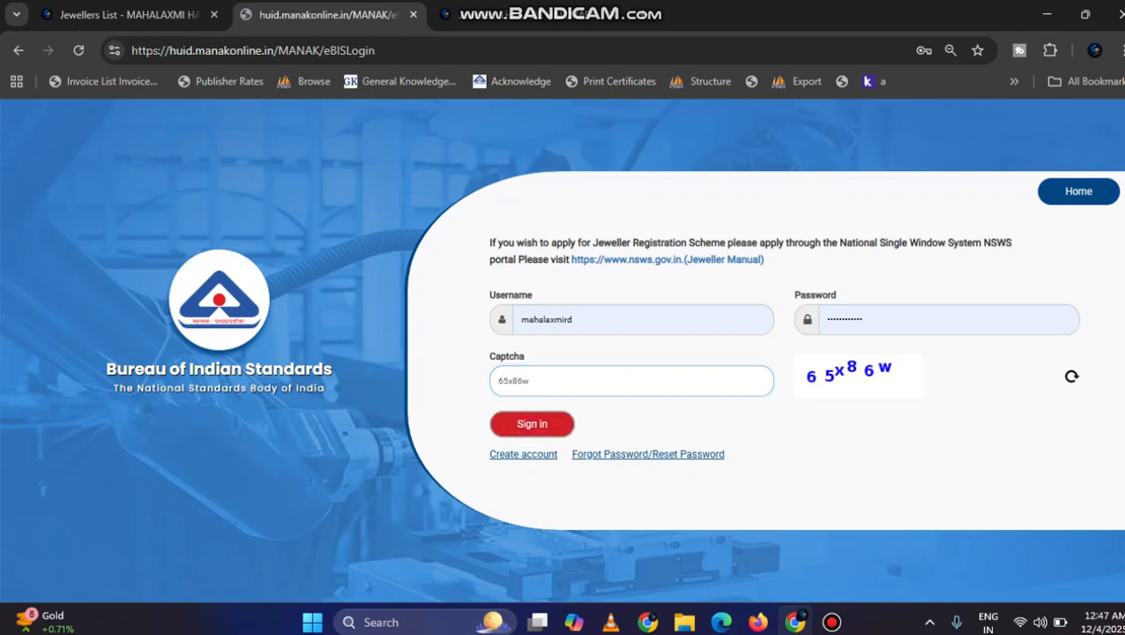
Step: Reopen the BIS request from the GUPTA JEWELLERS PVT. LTD. row, then choose state DELHI and the jeweller by pasting the copied licence number
{"action": "key", "text": "ctrl+shift+Tab"}
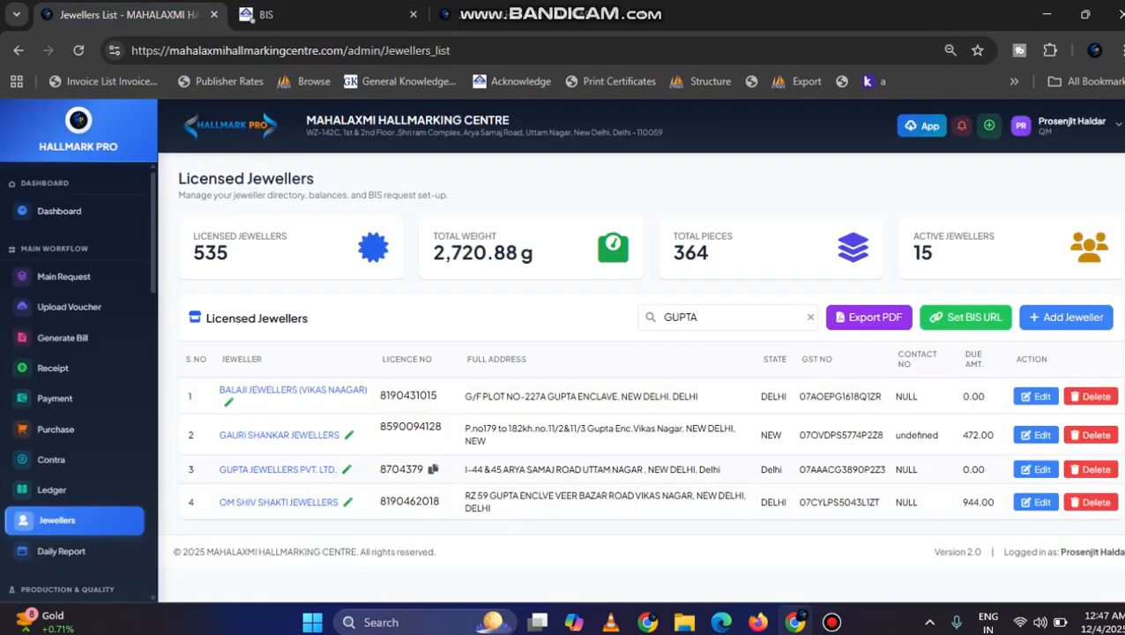
{"action": "left_click", "coordinate": [432, 469]}
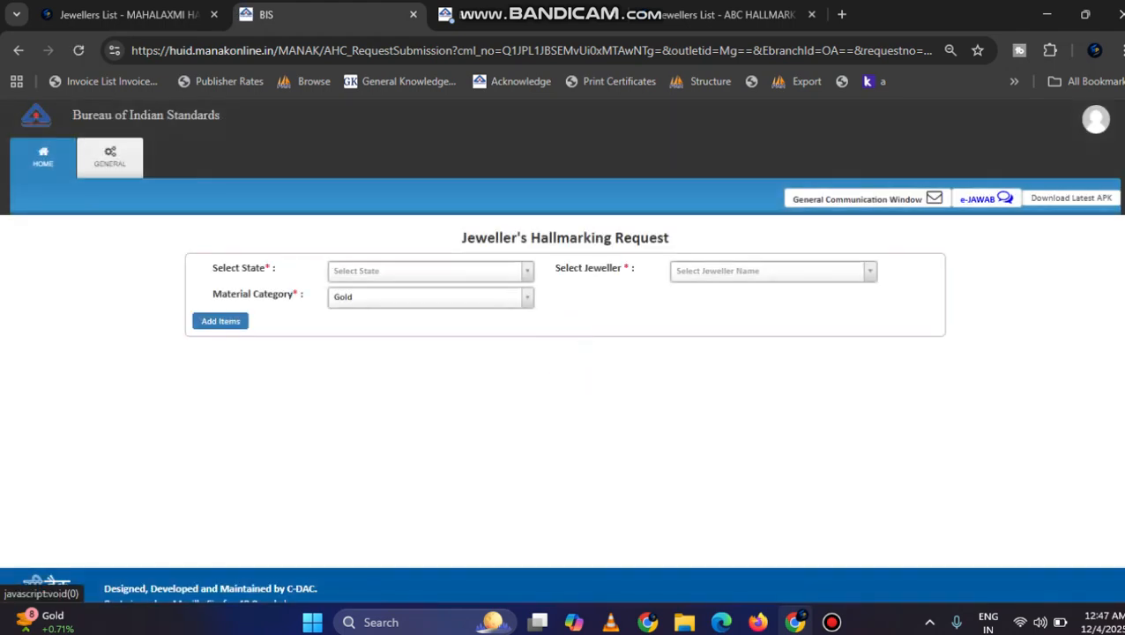
{"action": "left_click", "coordinate": [430, 272]}
{"action": "type", "text": "de"}
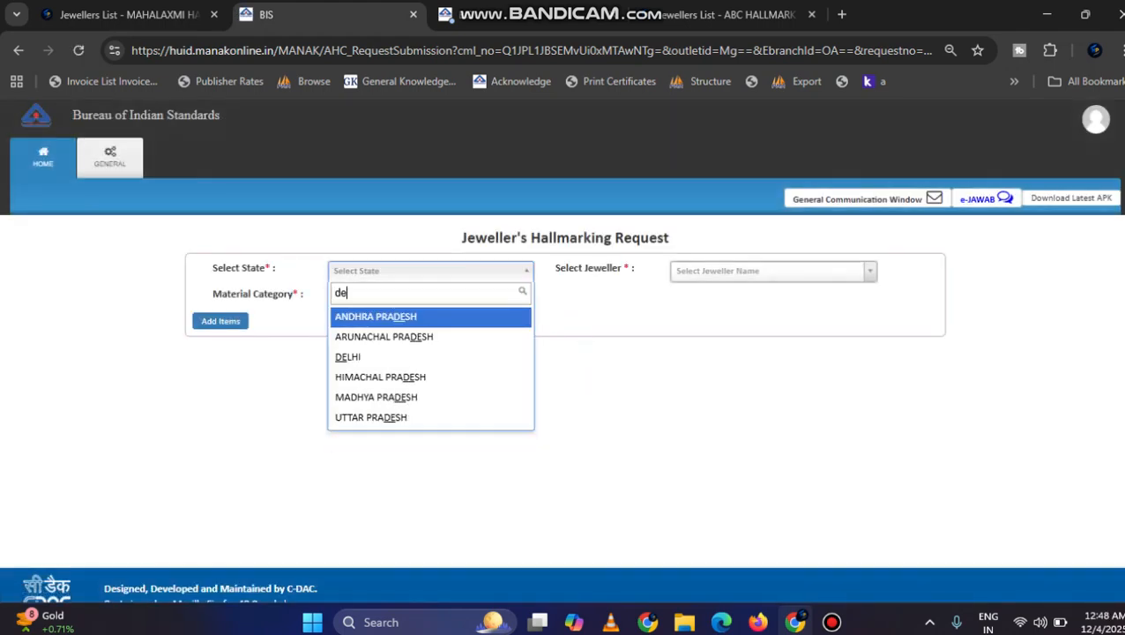
{"action": "left_click", "coordinate": [397, 356]}
{"action": "left_click", "coordinate": [772, 271]}
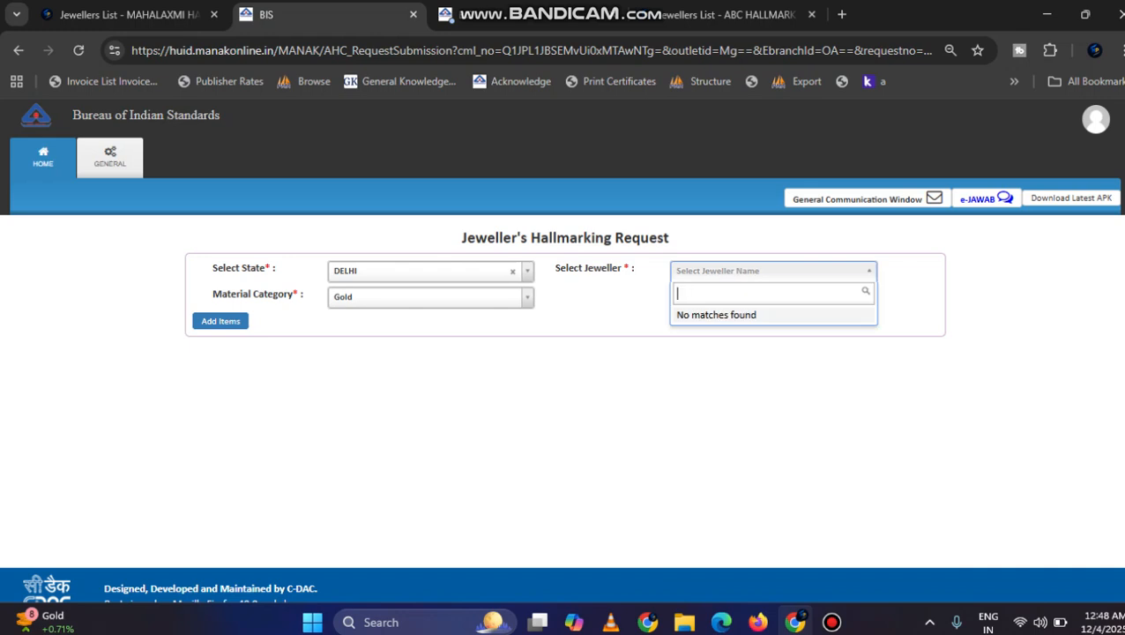
{"action": "type", "text": "8704379"}
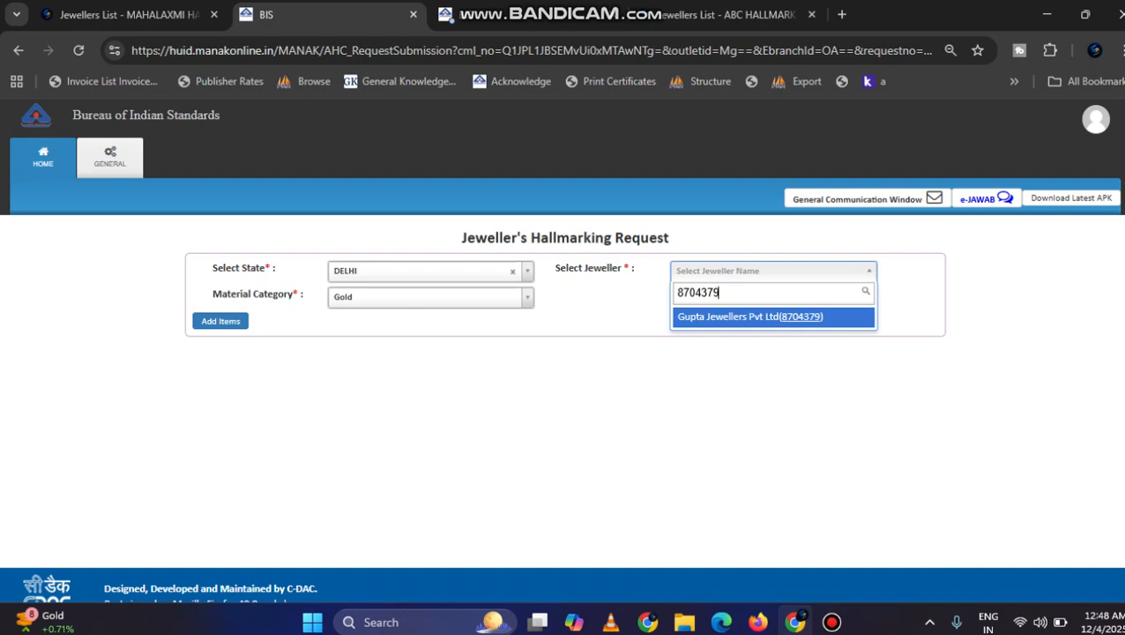
{"action": "key", "text": "Return"}
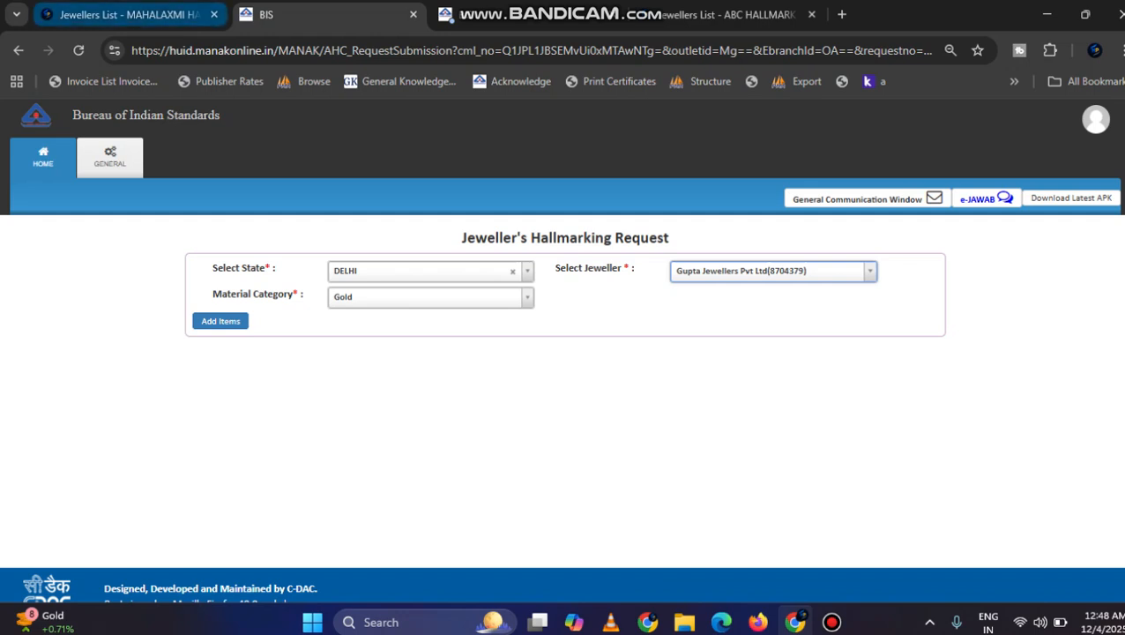
Step: Add an item declaration row to the Gupta Jewellers hallmarking request, with Gold as the material category
{"action": "left_click", "coordinate": [159, 17]}
{"action": "mouse_move", "coordinate": [409, 469]}
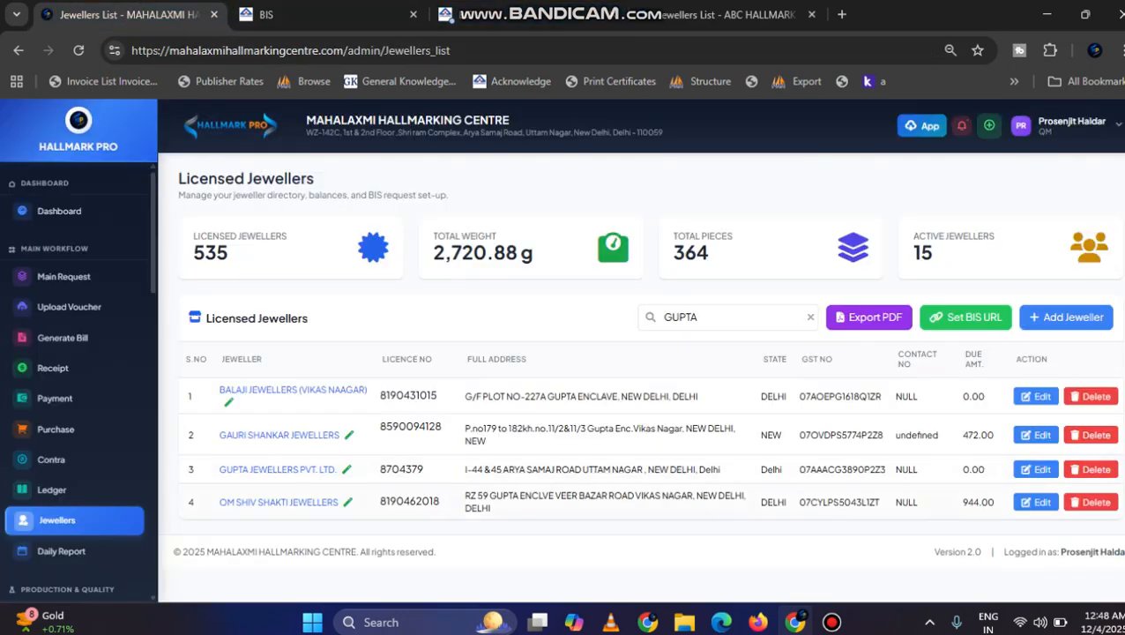
{"action": "left_click", "coordinate": [529, 15]}
{"action": "left_click", "coordinate": [328, 15]}
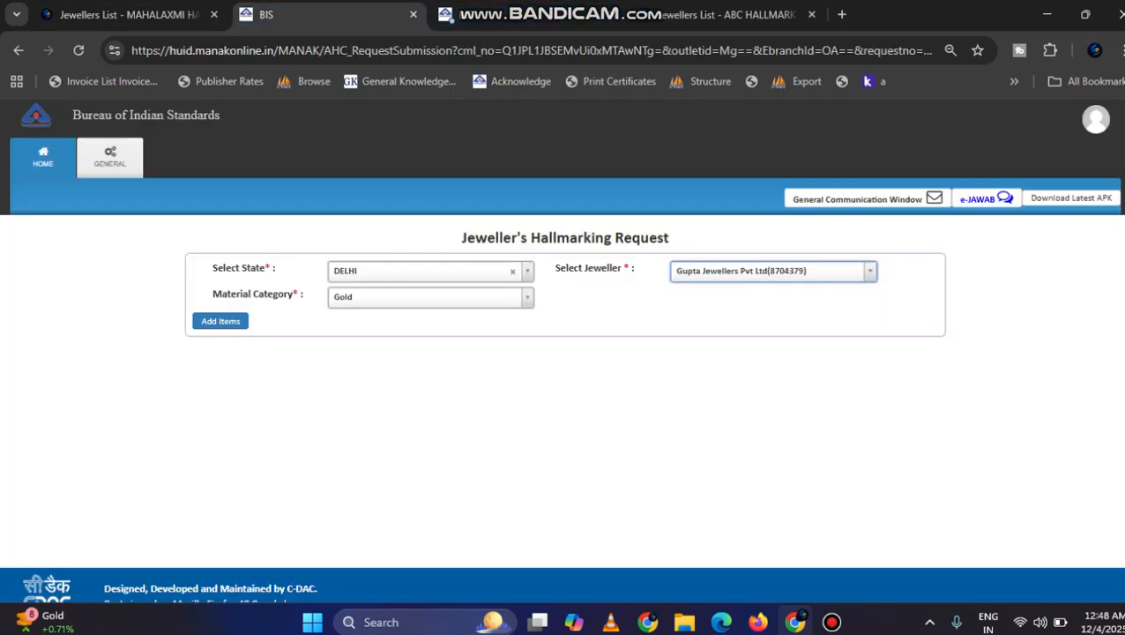
{"action": "left_click", "coordinate": [220, 321]}
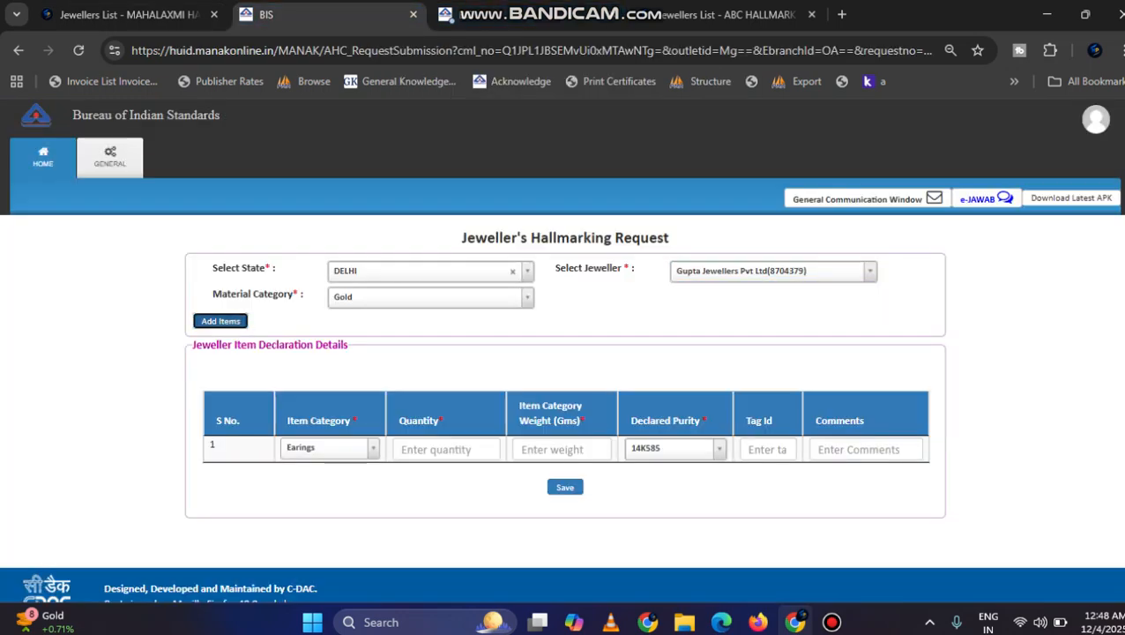
Step: Dismiss the saved-password warning in the signed-in BIS tab and return to the hallmarking request
{"action": "left_click", "coordinate": [128, 15]}
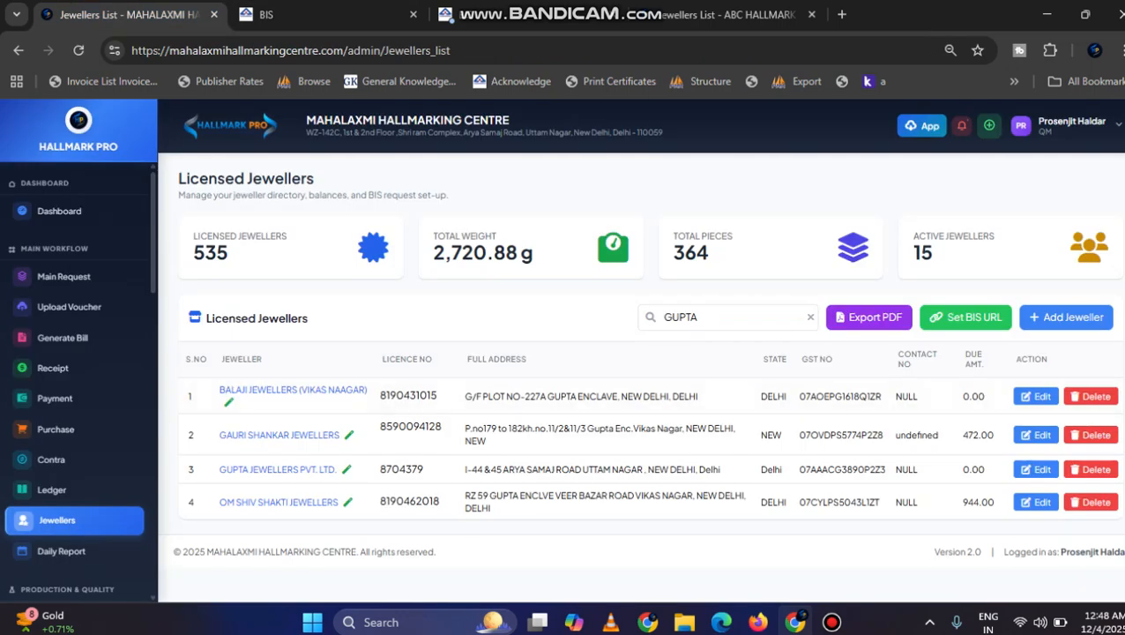
{"action": "left_click", "coordinate": [520, 15]}
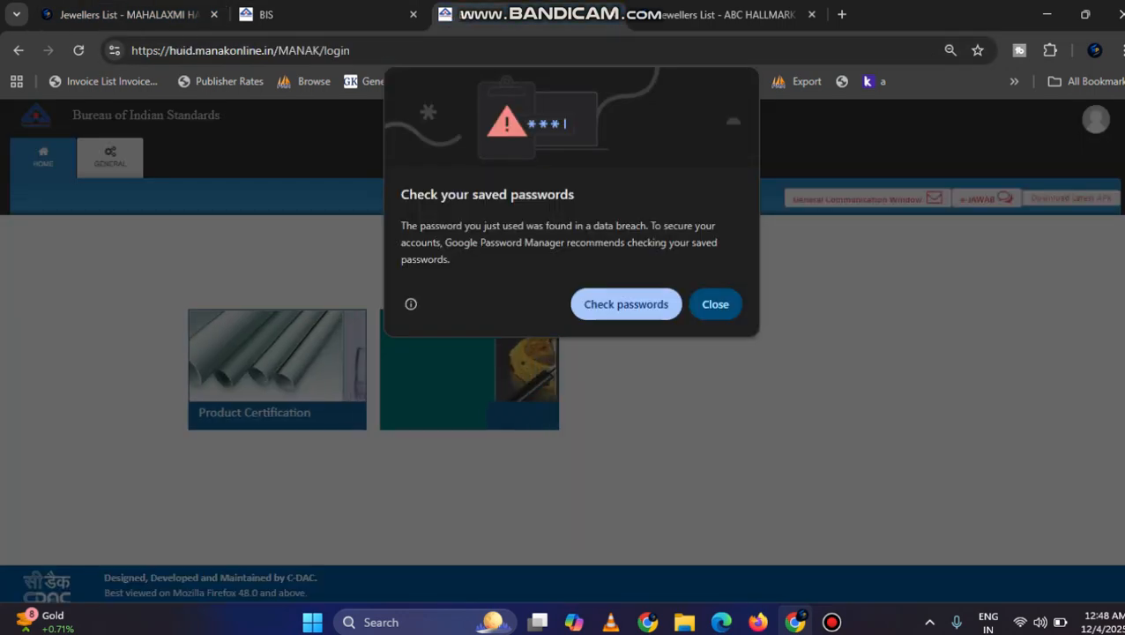
{"action": "left_click", "coordinate": [715, 304]}
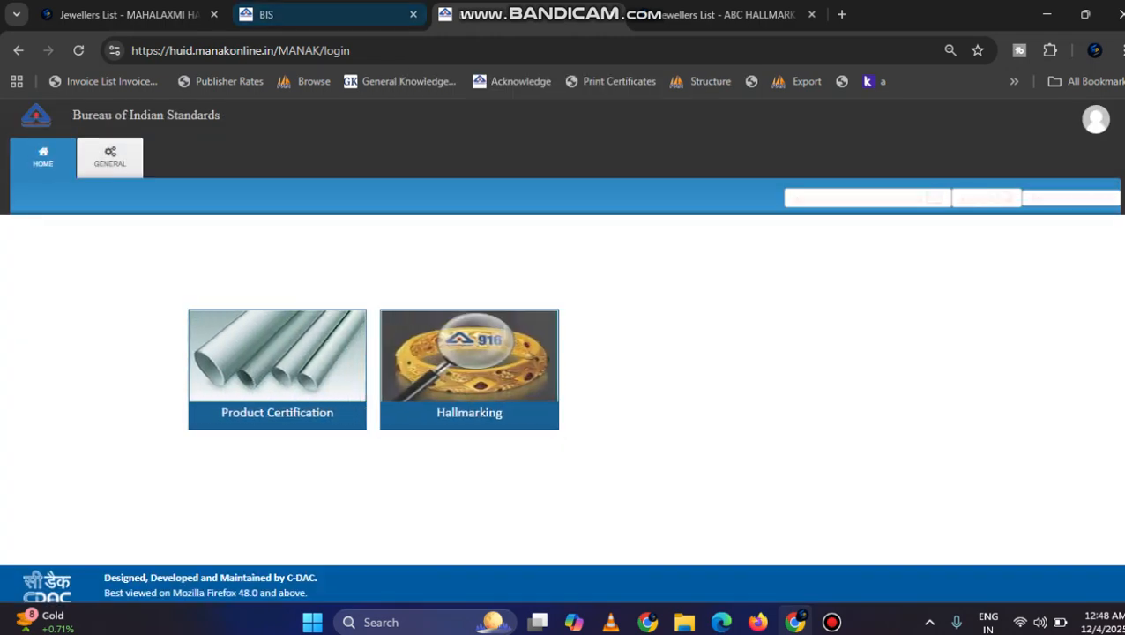
{"action": "left_click", "coordinate": [322, 15]}
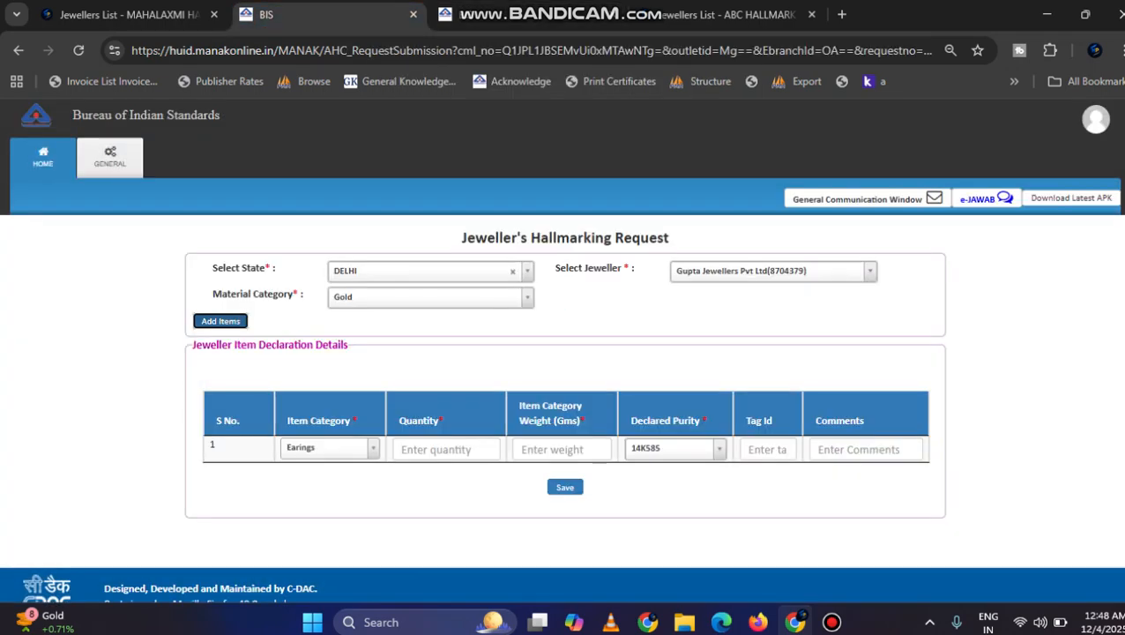
Step: Declare the Earings item with quantity 1, weight 20.60 g and purity 14K585, save it and submit the request to AHC
{"action": "left_click", "coordinate": [446, 449]}
{"action": "type", "text": "1"}
{"action": "key", "text": "Tab"}
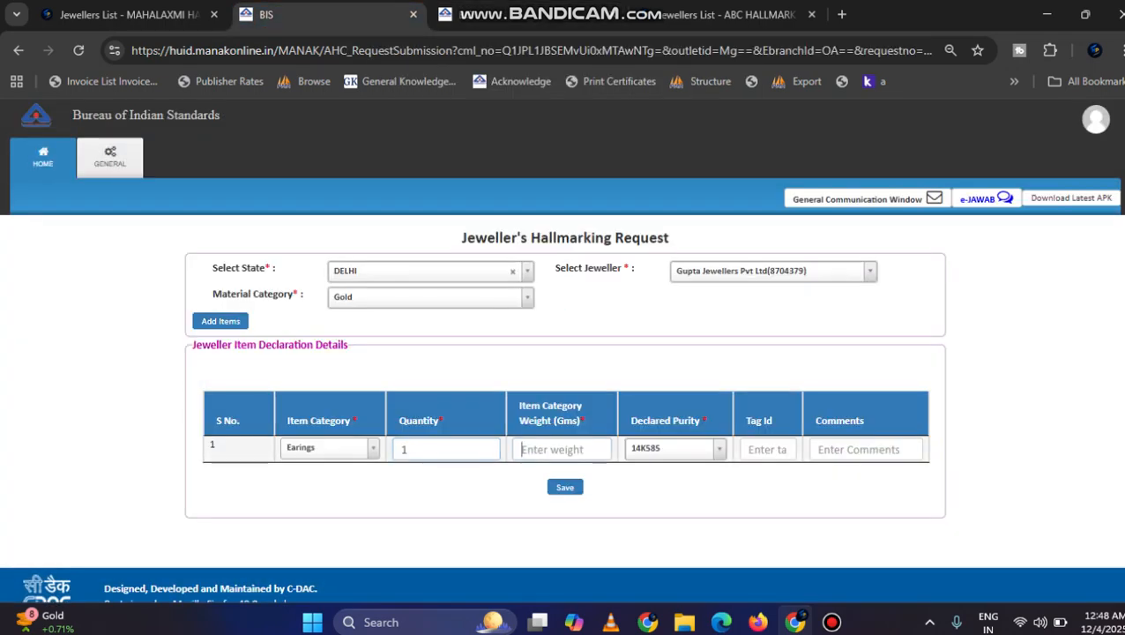
{"action": "type", "text": "20.60"}
{"action": "key", "text": "Tab"}
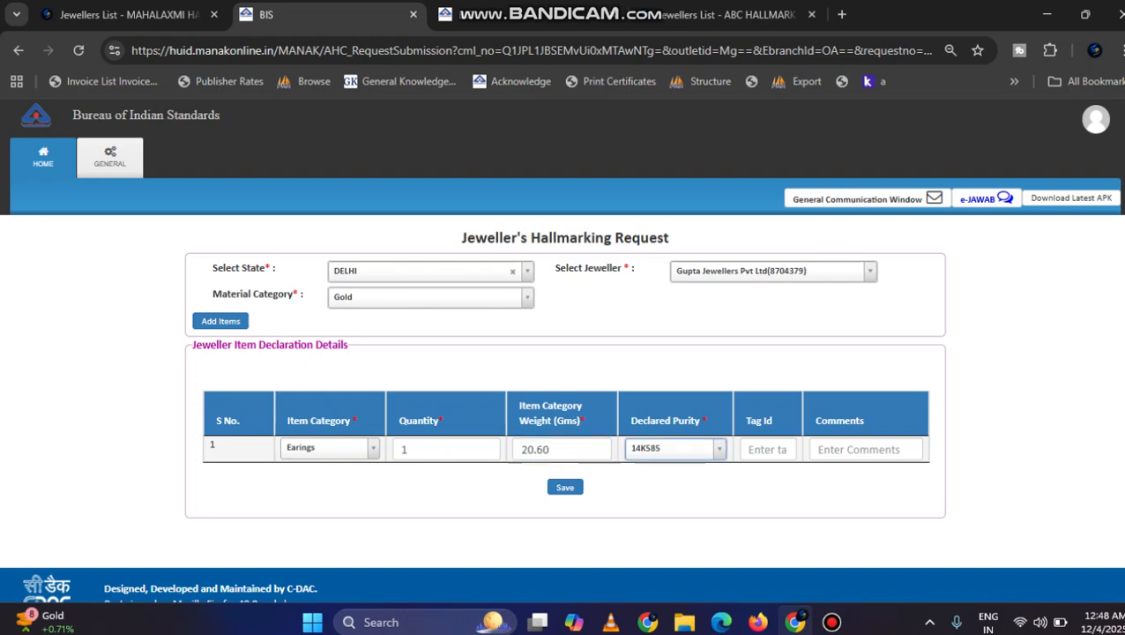
{"action": "key", "text": "Down"}
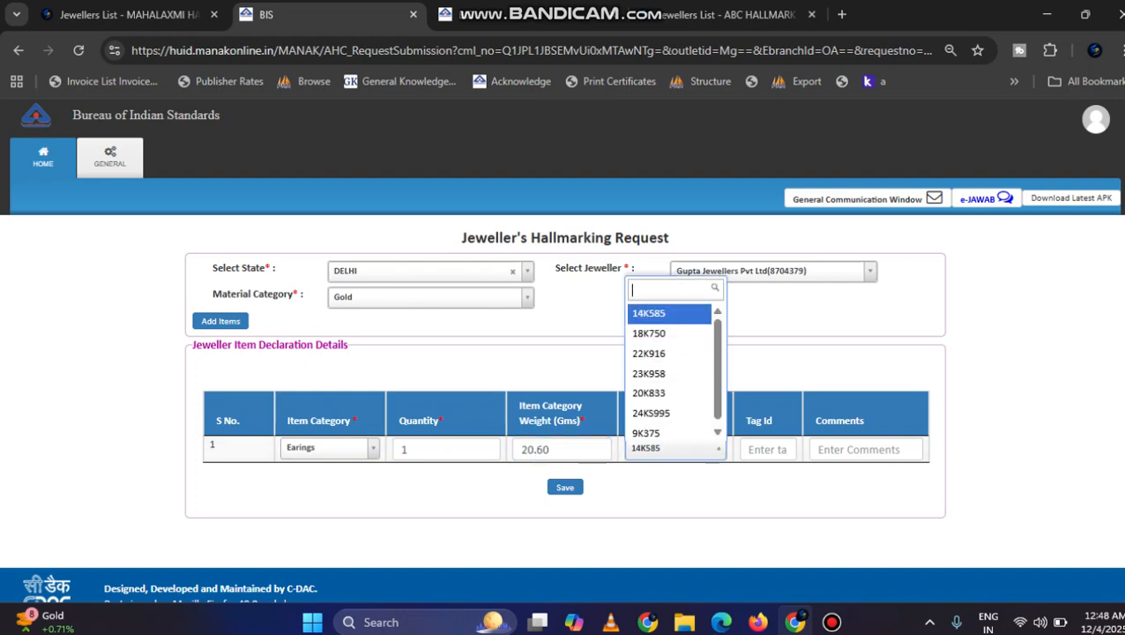
{"action": "key", "text": "Return"}
{"action": "left_click", "coordinate": [565, 487]}
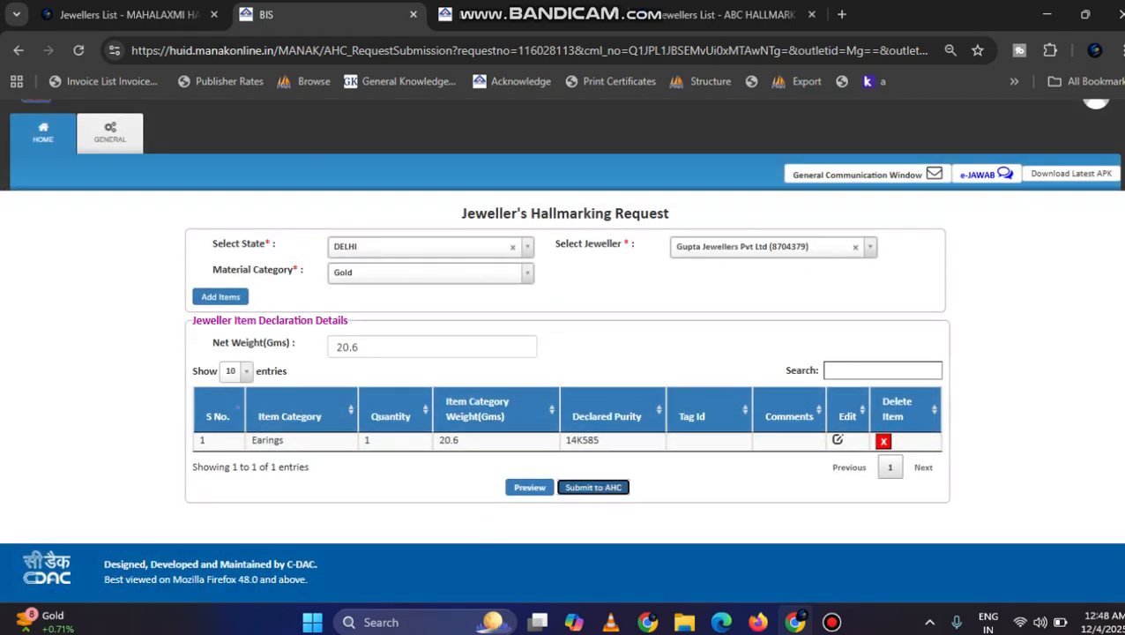
{"action": "left_click", "coordinate": [592, 486]}
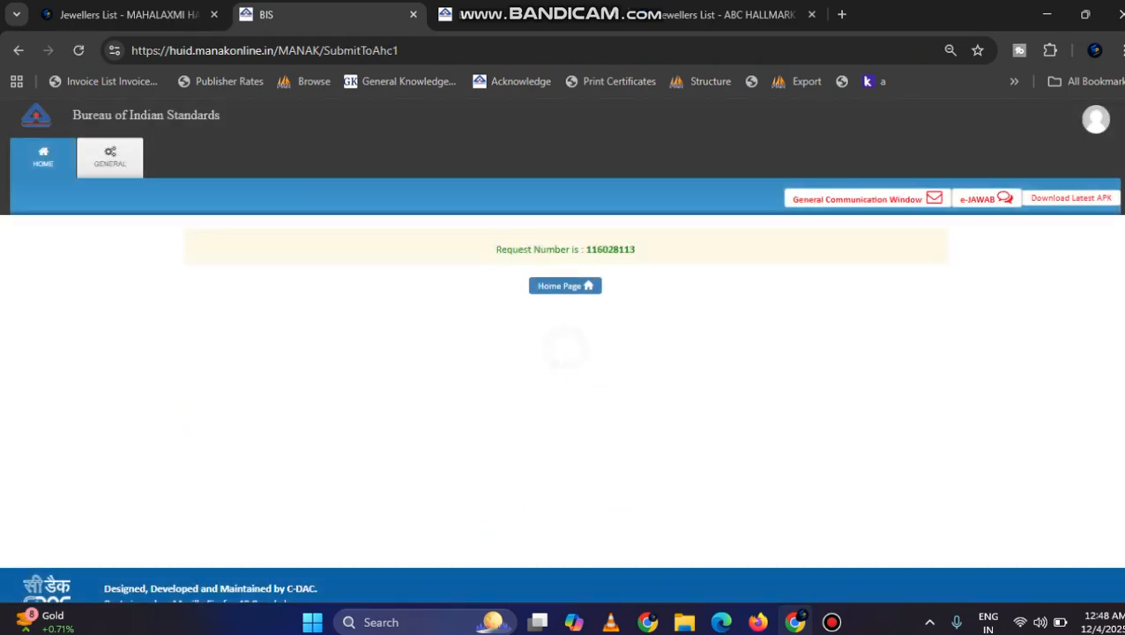
Step: Go to the BIS home page and open the submitted Gupta Jewellers request from the new requests under Jeweller Request (GOLD)
{"action": "left_click", "coordinate": [551, 284]}
{"action": "left_click", "coordinate": [468, 361]}
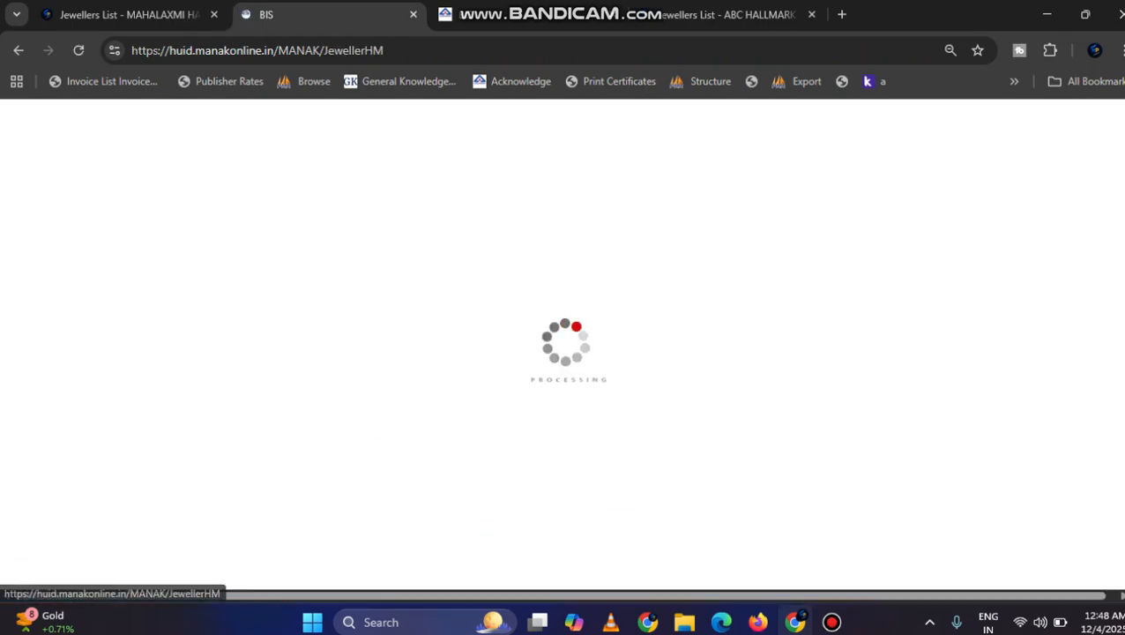
{"action": "left_click", "coordinate": [272, 431]}
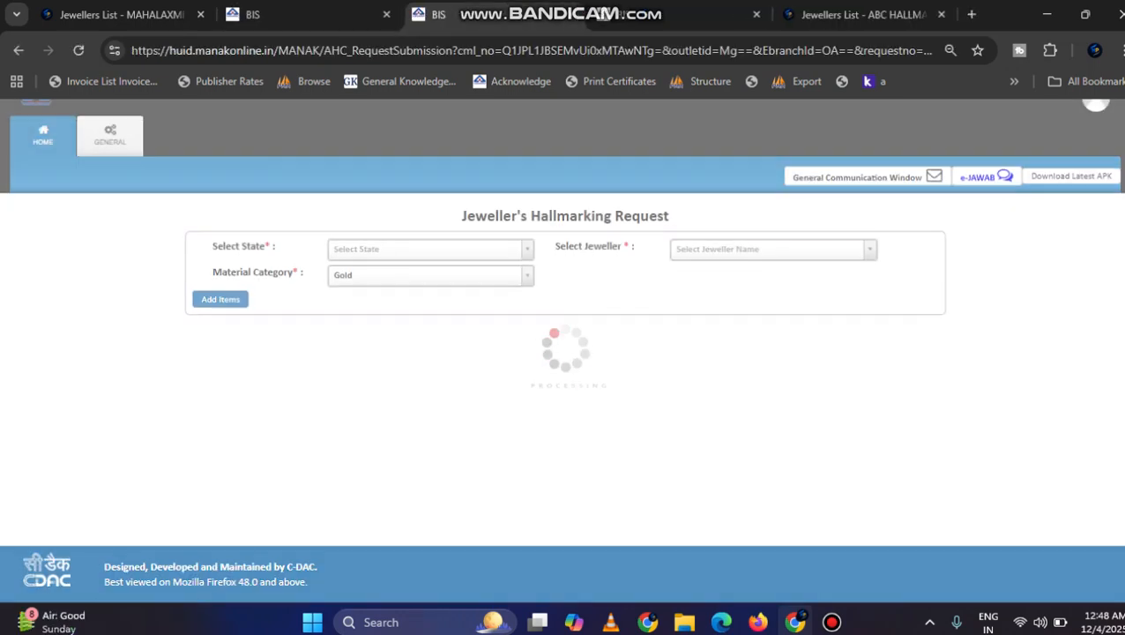
{"action": "left_click", "coordinate": [300, 14]}
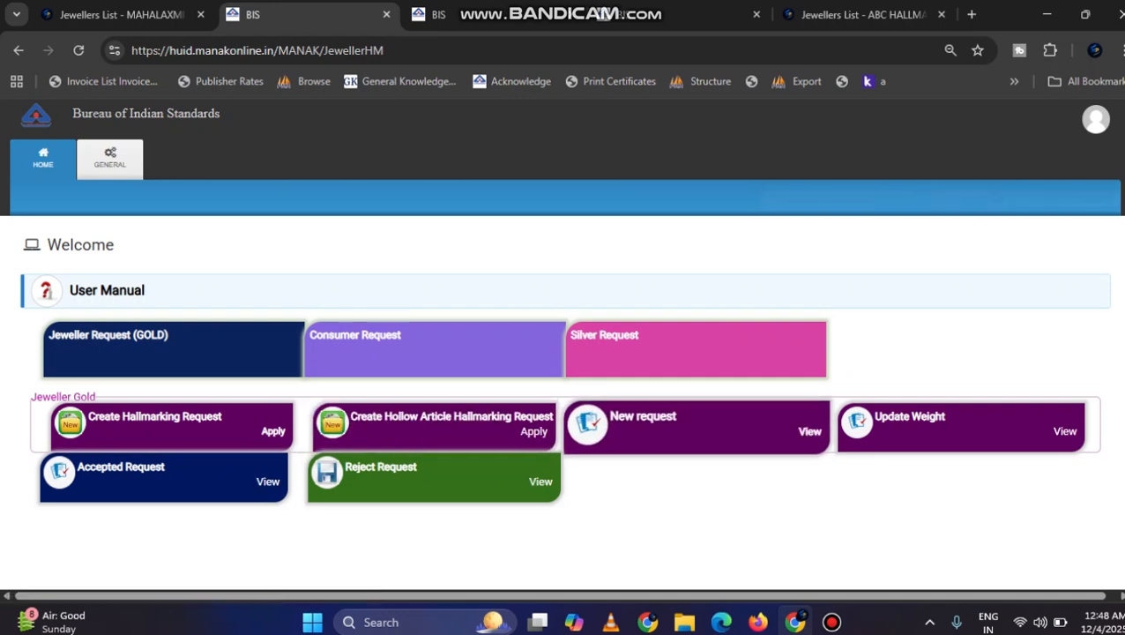
{"action": "left_click", "coordinate": [810, 431]}
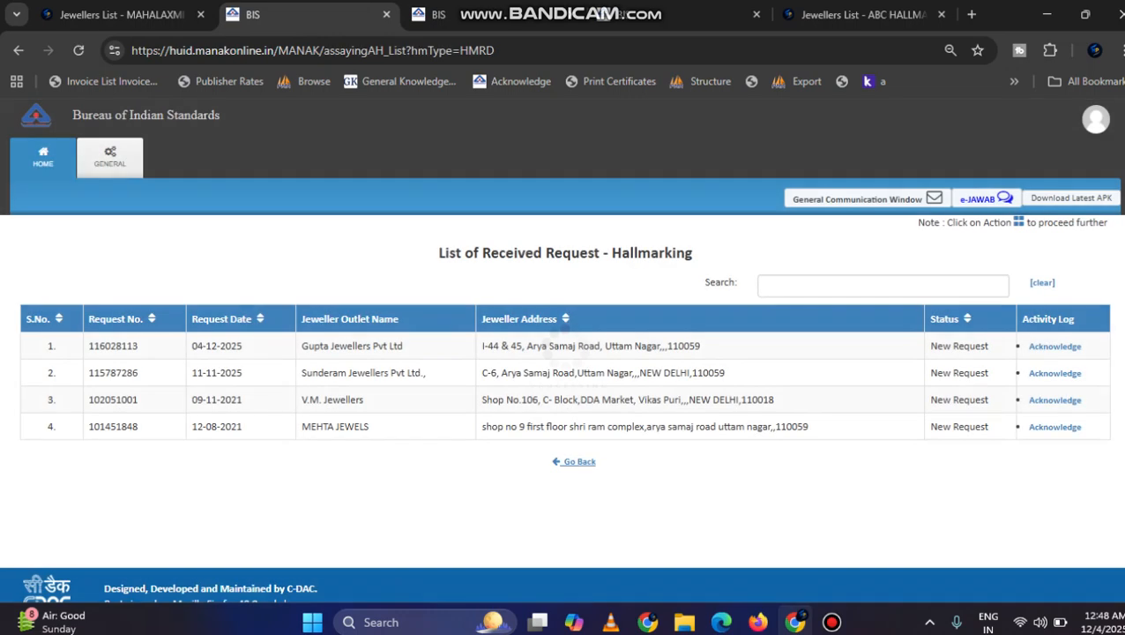
{"action": "left_click", "coordinate": [1055, 346]}
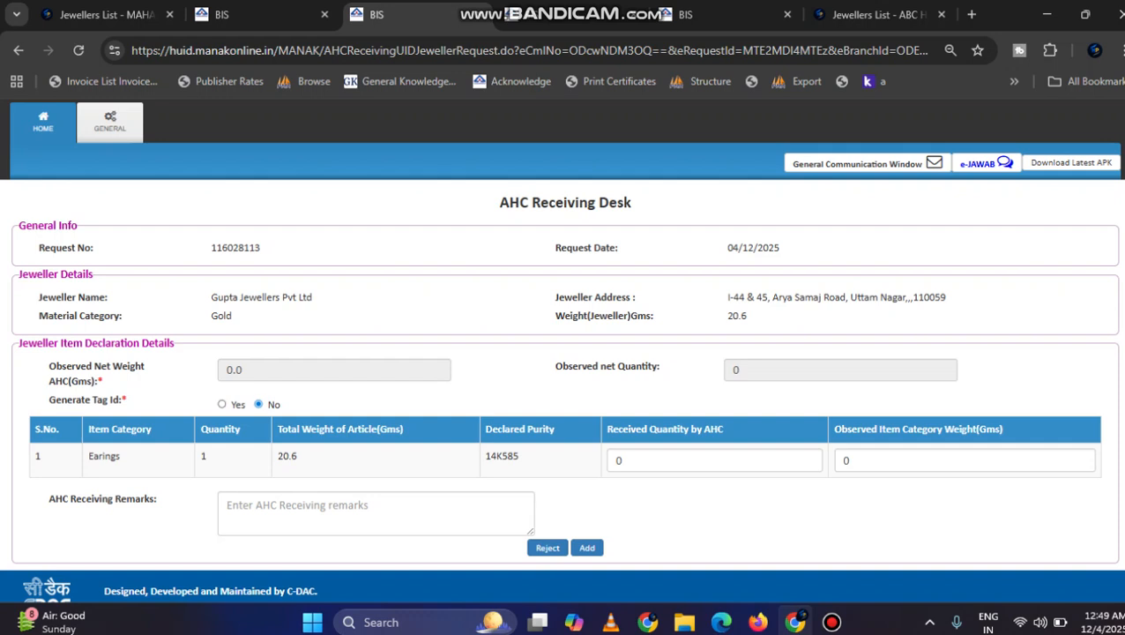
Step: In the AHC Receiving Desk, enable tag ID generation and enter received quantity 1, observed weight 20.60 g and receiving remarks 1
{"action": "left_click", "coordinate": [222, 404]}
{"action": "double_click", "coordinate": [620, 486]}
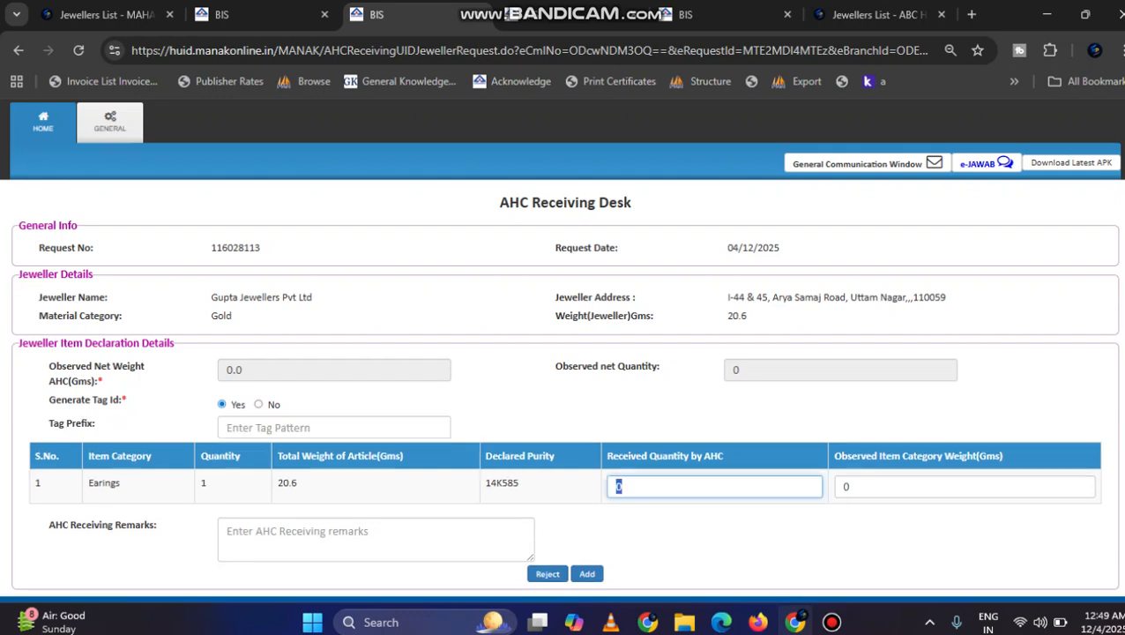
{"action": "type", "text": "1"}
{"action": "key", "text": "Tab"}
{"action": "type", "text": "20"}
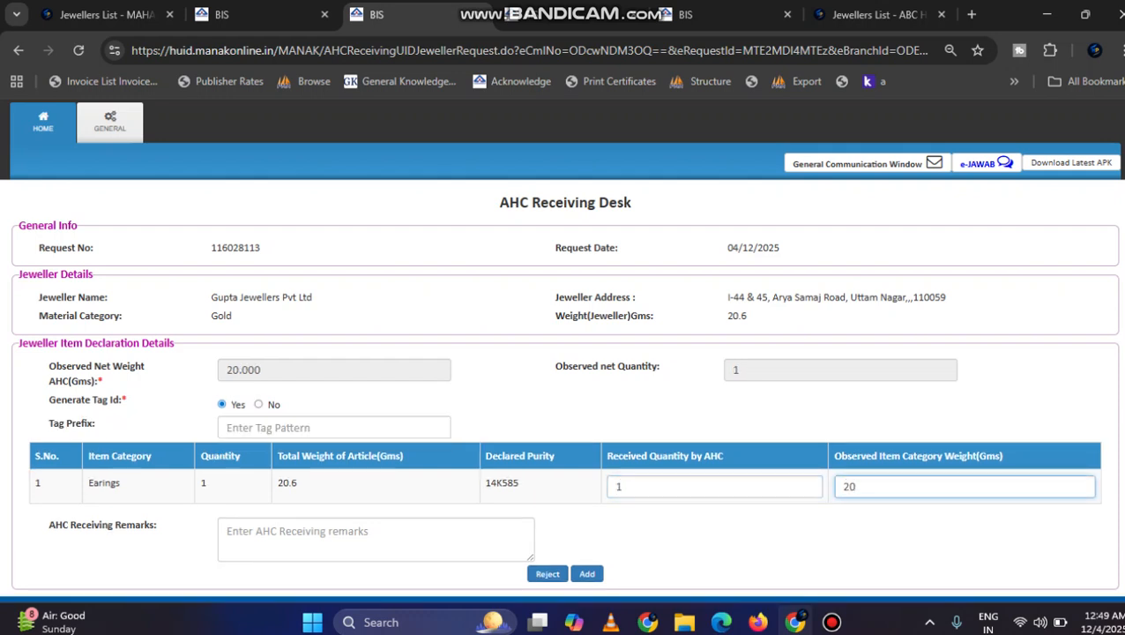
{"action": "type", "text": ".60"}
{"action": "key", "text": "Tab"}
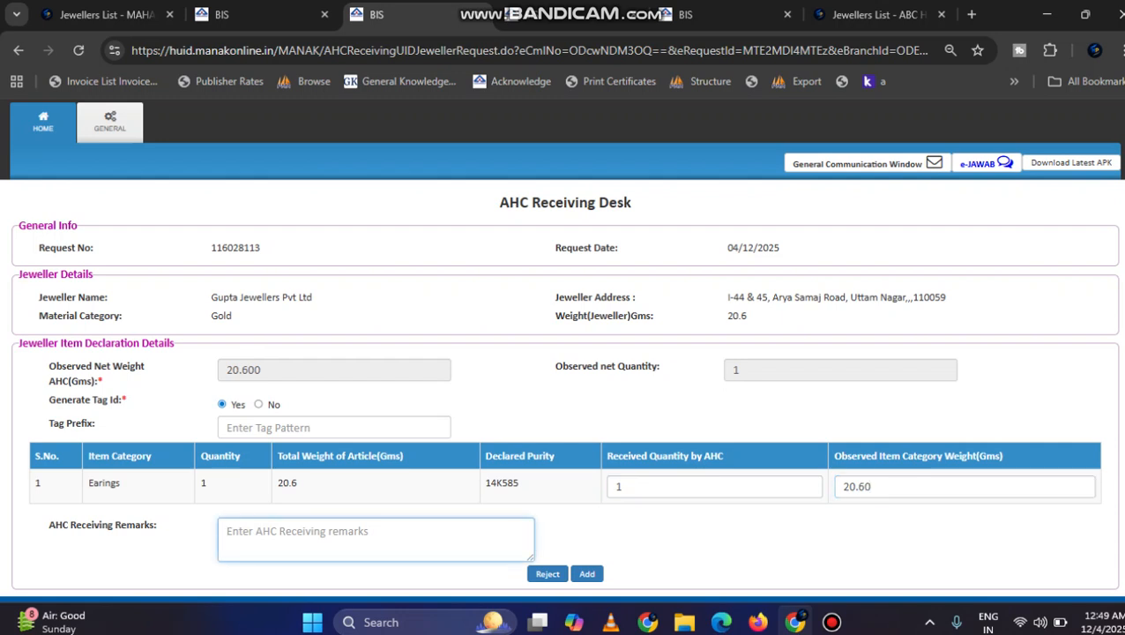
{"action": "type", "text": "1"}
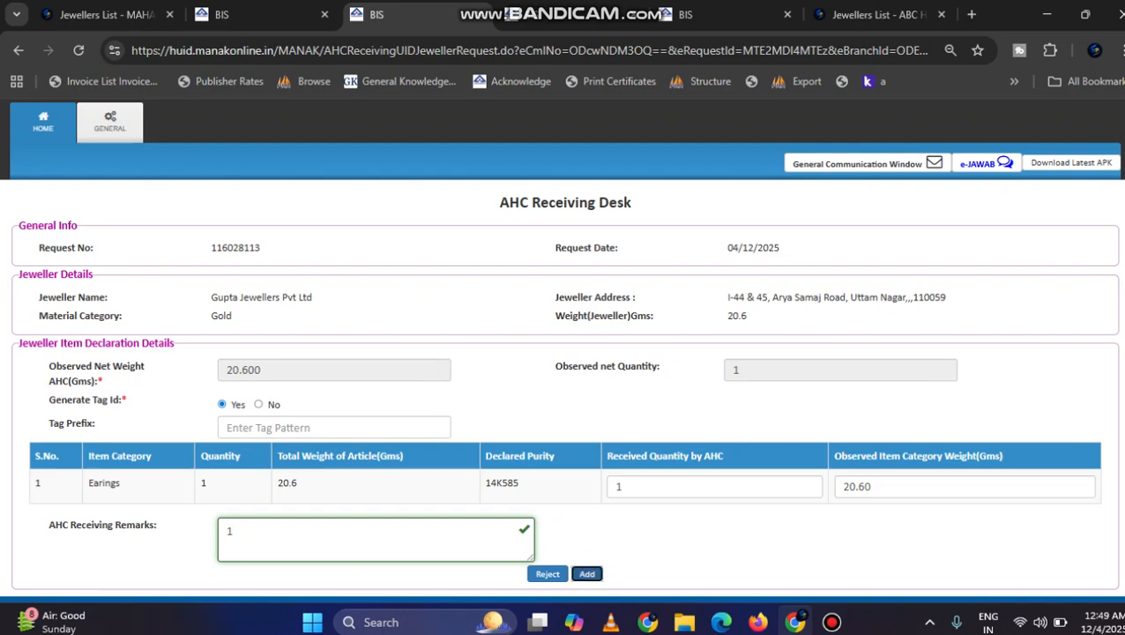
Step: Add the received Earings item in the AHC Receiving Desk, mark all items as accepted and download the receipt voucher
{"action": "left_click", "coordinate": [587, 573]}
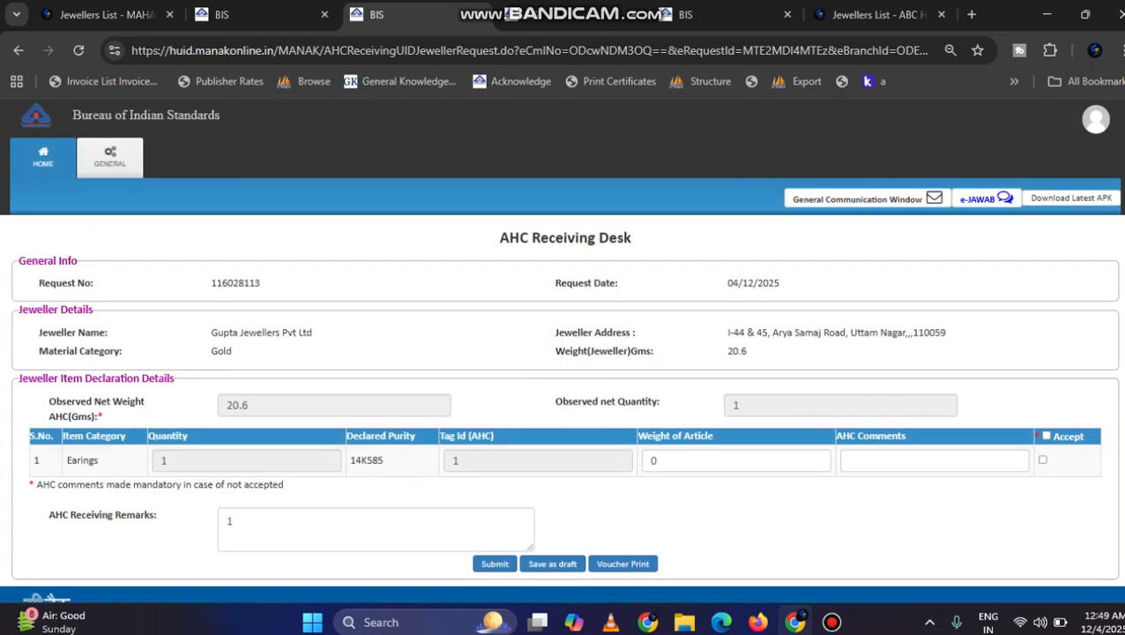
{"action": "left_click", "coordinate": [1046, 436]}
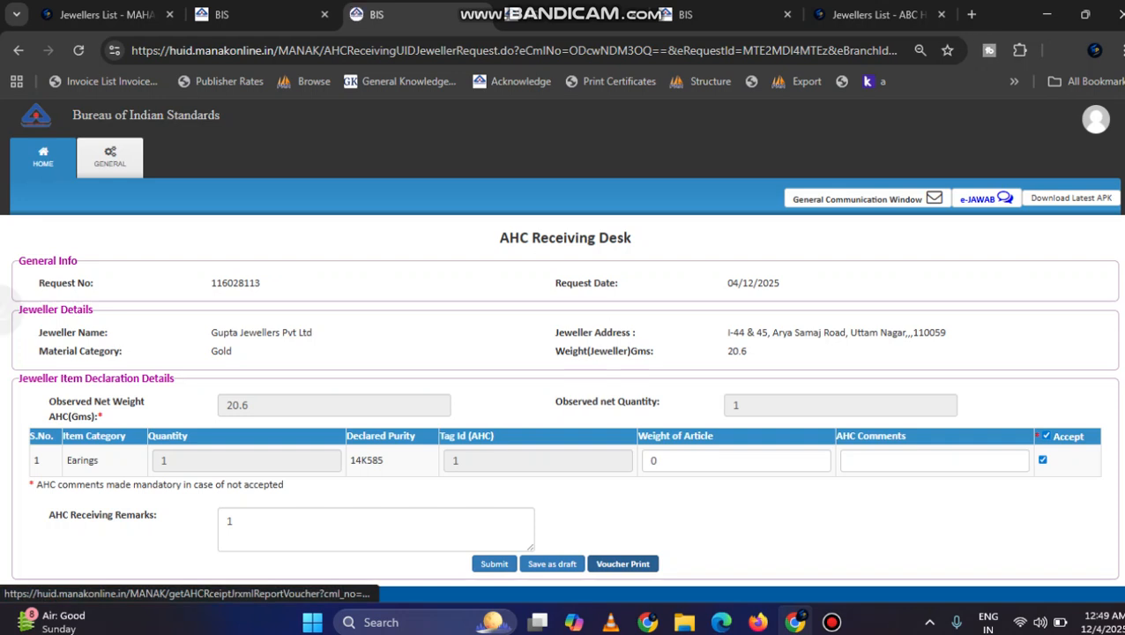
{"action": "left_click", "coordinate": [622, 563]}
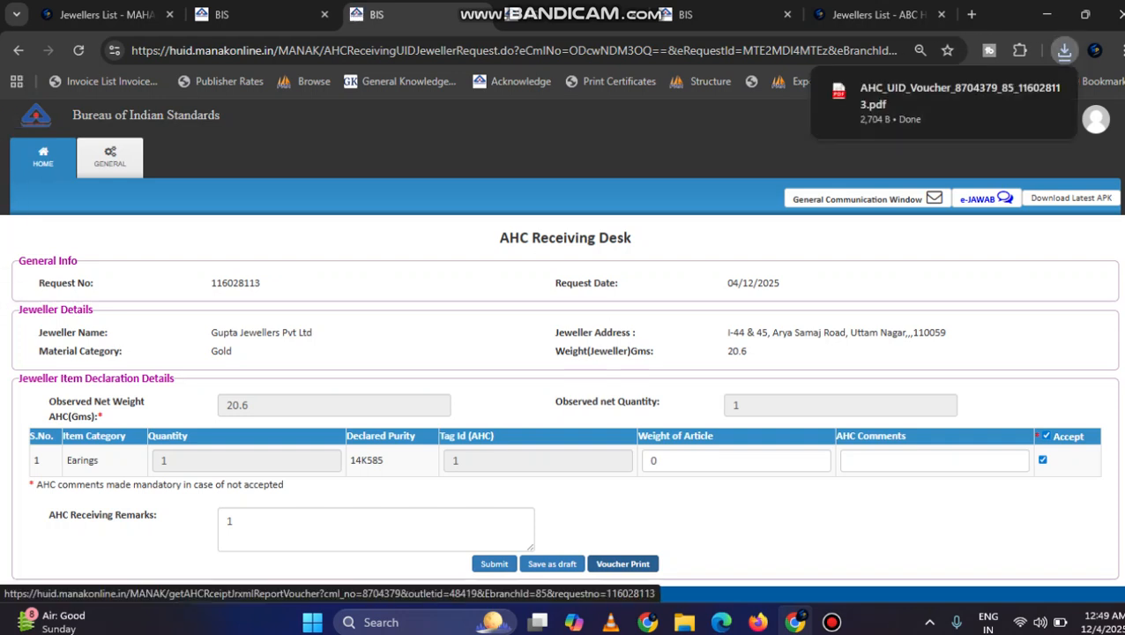
Step: Check the Earings row in the downloaded AHC Receipt Voucher and submit the receipt from the AHC Receiving Desk
{"action": "left_click", "coordinate": [926, 102]}
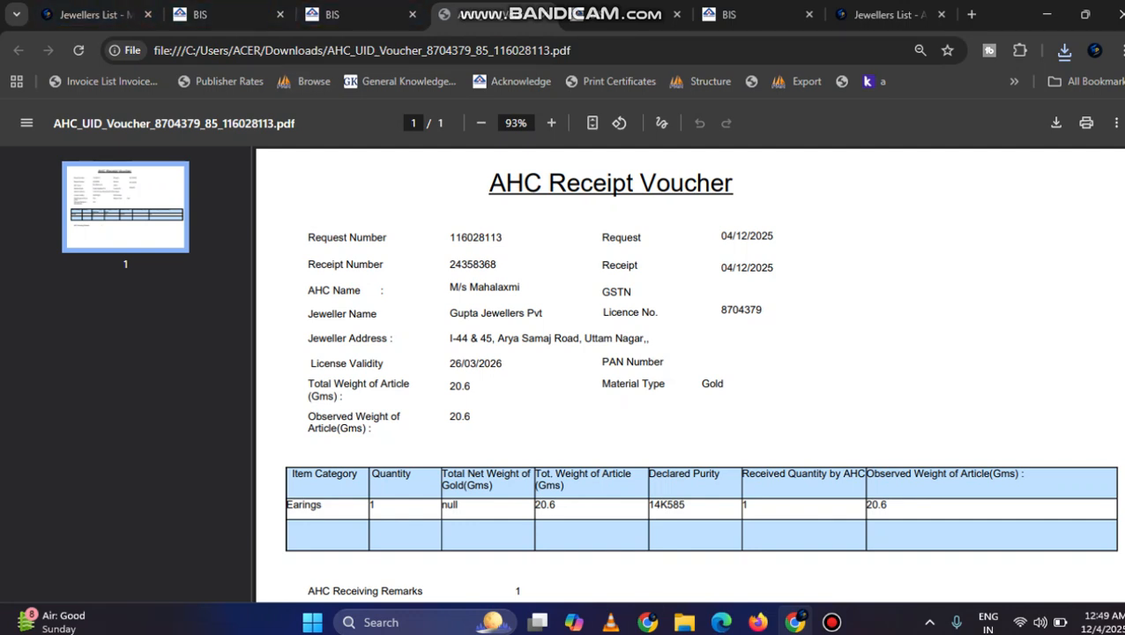
{"action": "left_click_drag", "start_coordinate": [369, 504], "coordinate": [886, 504]}
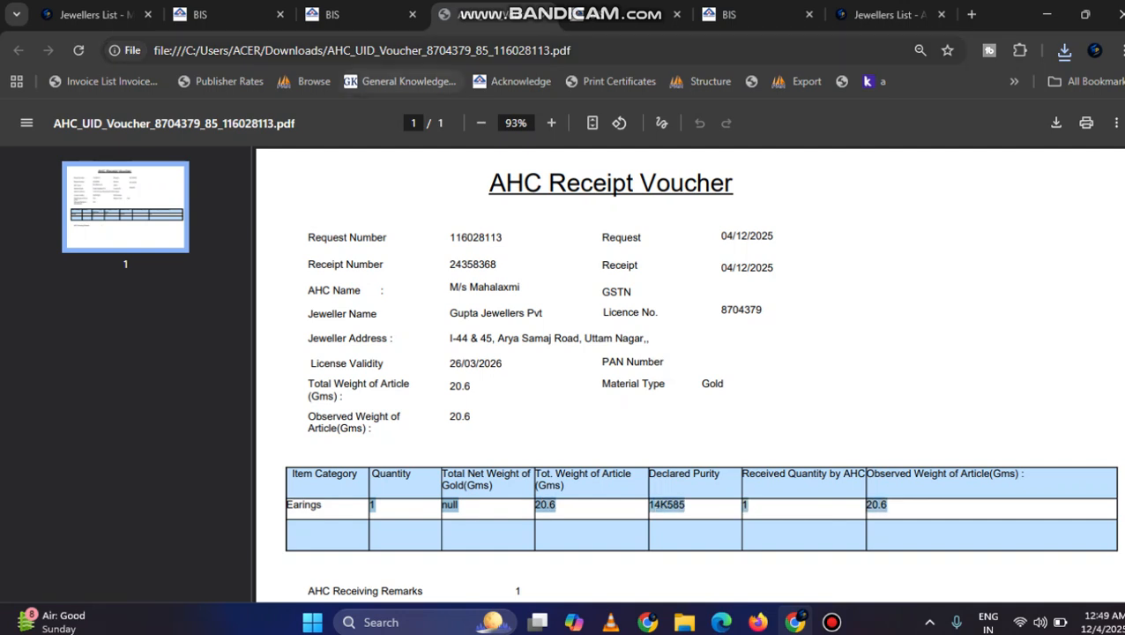
{"action": "left_click", "coordinate": [359, 15]}
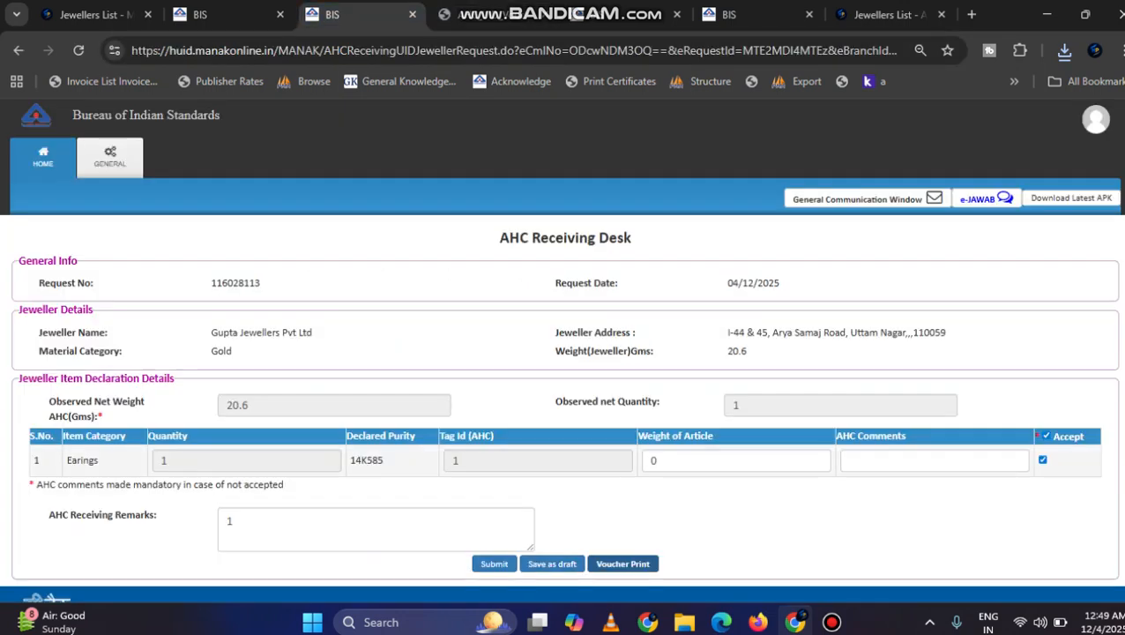
{"action": "left_click", "coordinate": [493, 563]}
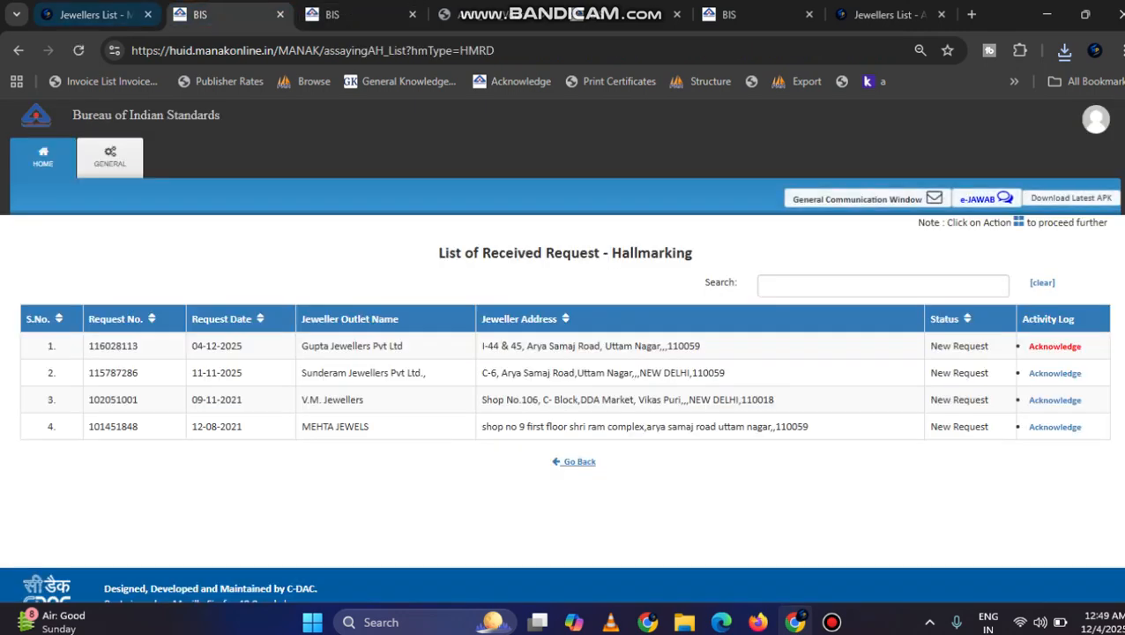
{"action": "left_click", "coordinate": [93, 15]}
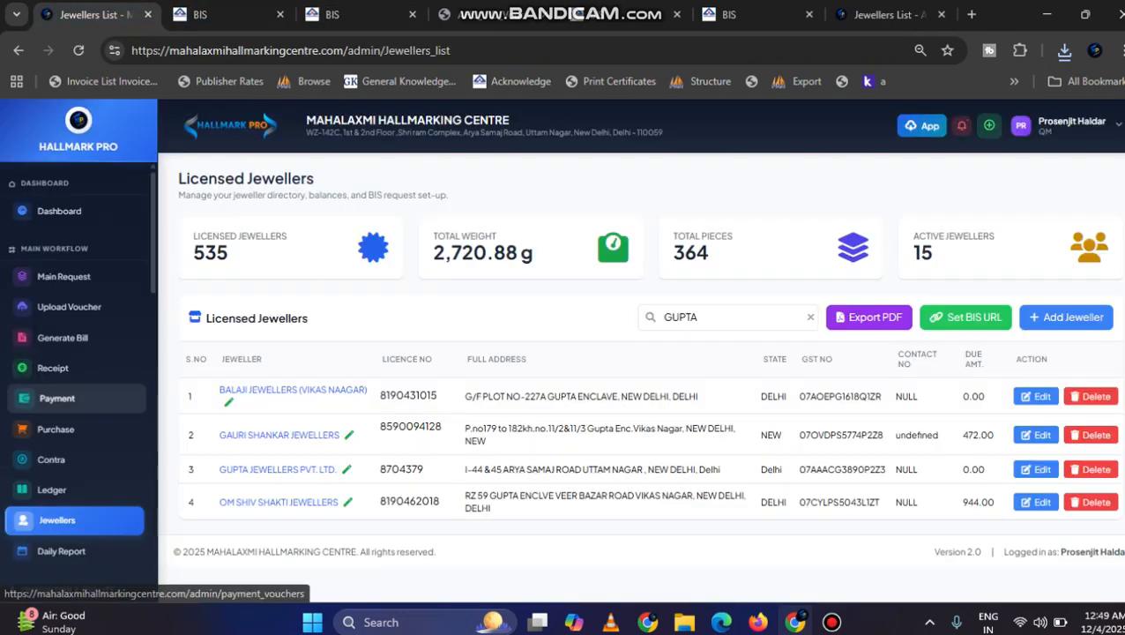
{"action": "left_click", "coordinate": [71, 306]}
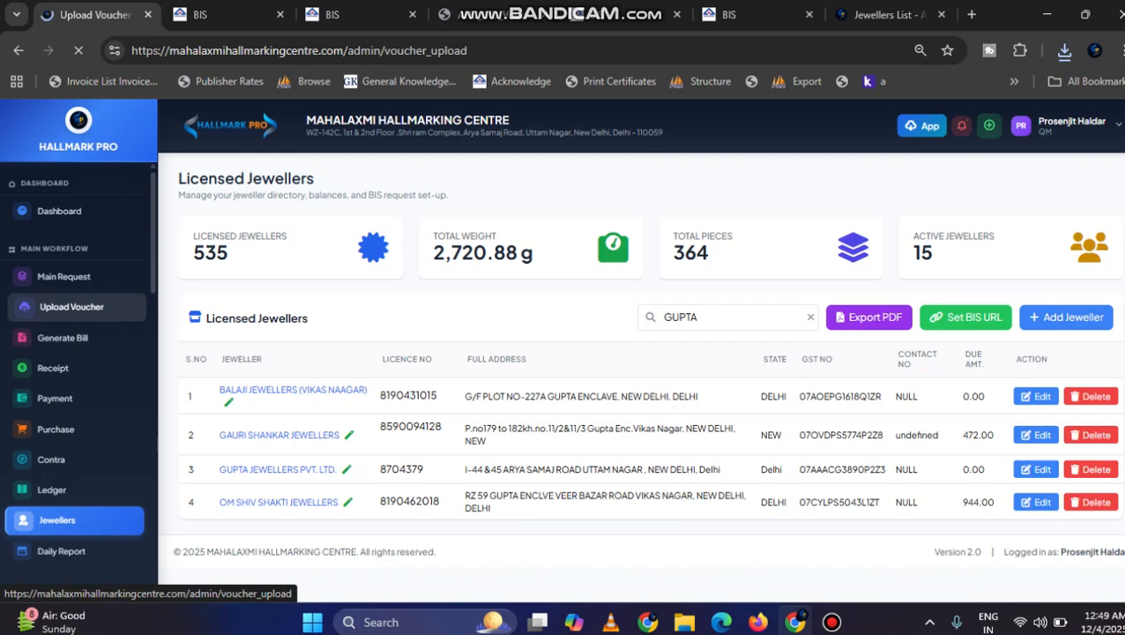
{"action": "left_click", "coordinate": [220, 15]}
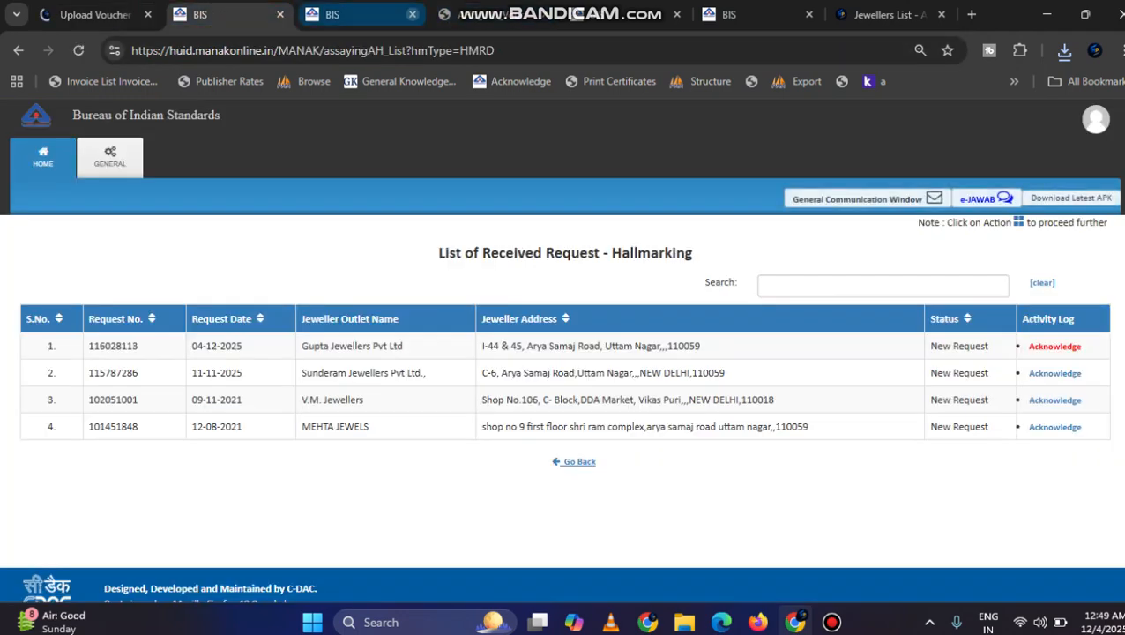
{"action": "left_click", "coordinate": [357, 15]}
Step: In the ABC HALLMARK CENTRE HallmarkPro demo, upload the newly downloaded AHC voucher PDF and extract its data
{"action": "left_click", "coordinate": [885, 15]}
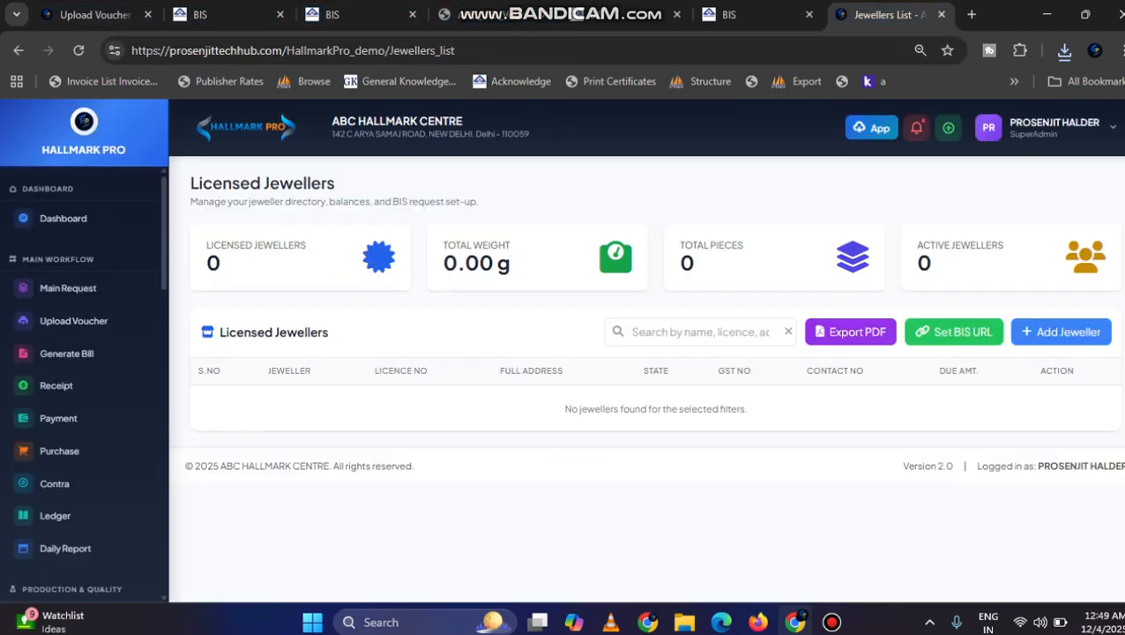
{"action": "left_click", "coordinate": [79, 50]}
{"action": "left_click", "coordinate": [75, 321]}
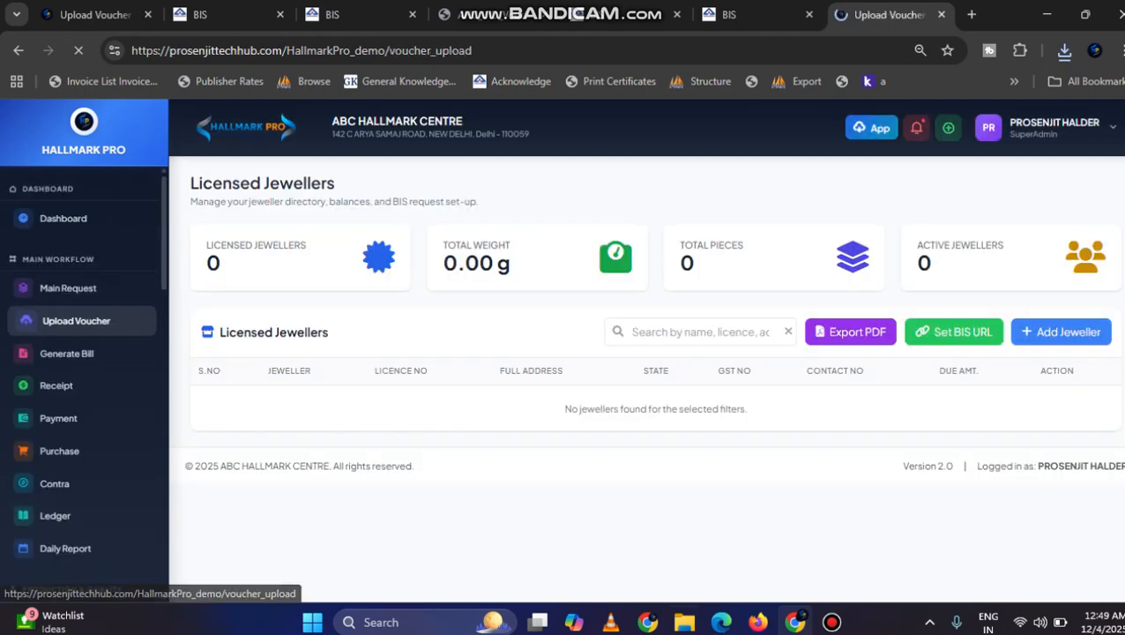
{"action": "left_click", "coordinate": [488, 322]}
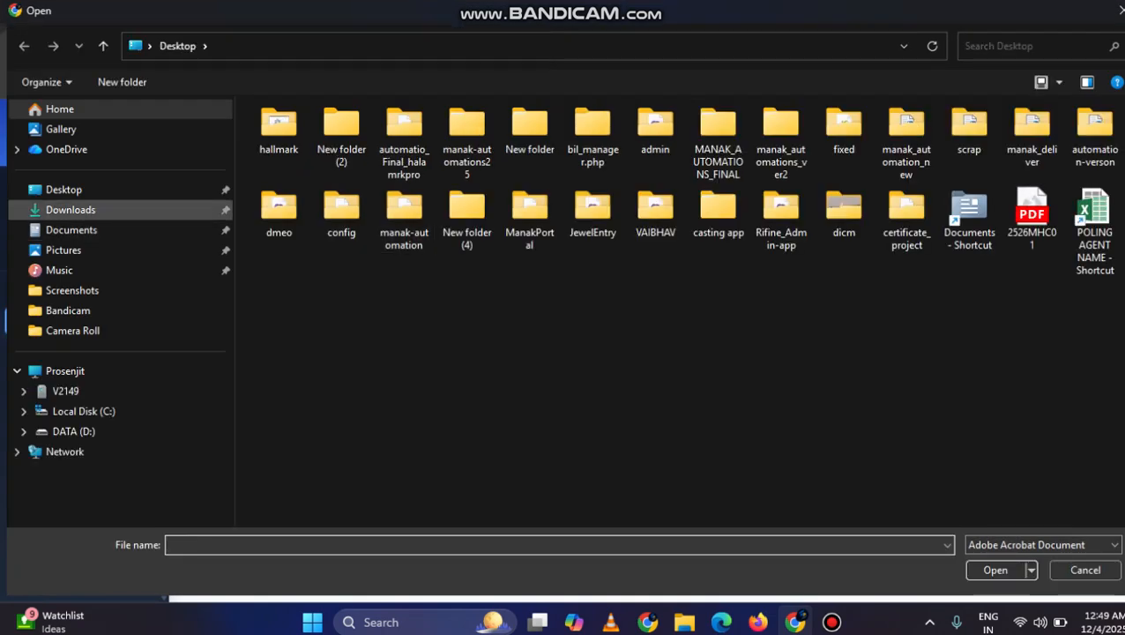
{"action": "left_click", "coordinate": [71, 210]}
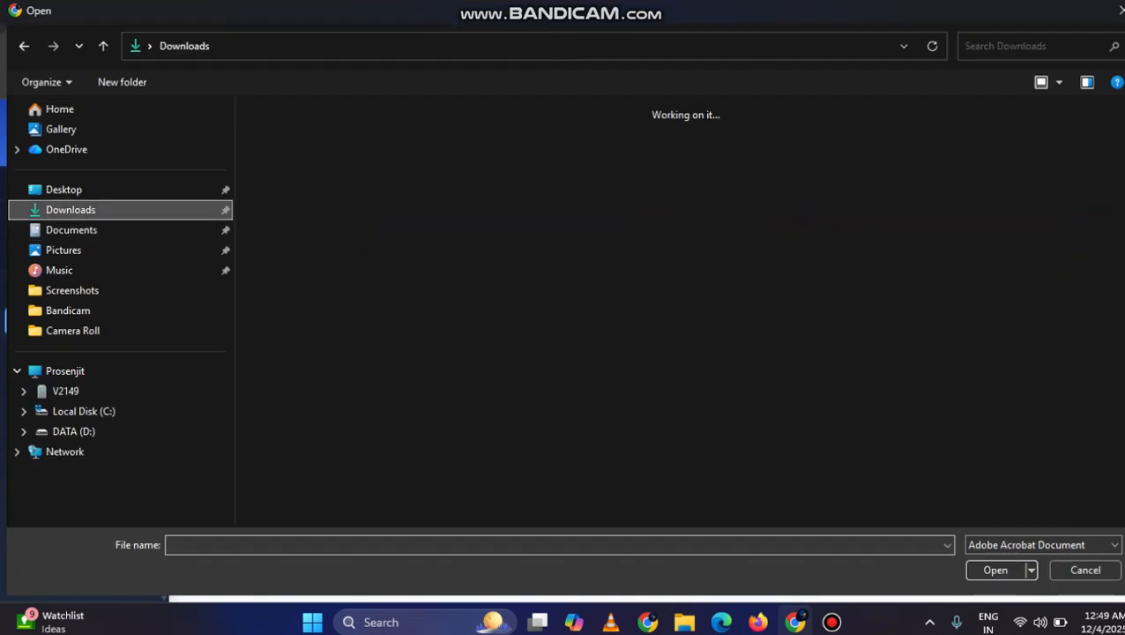
{"action": "double_click", "coordinate": [291, 186]}
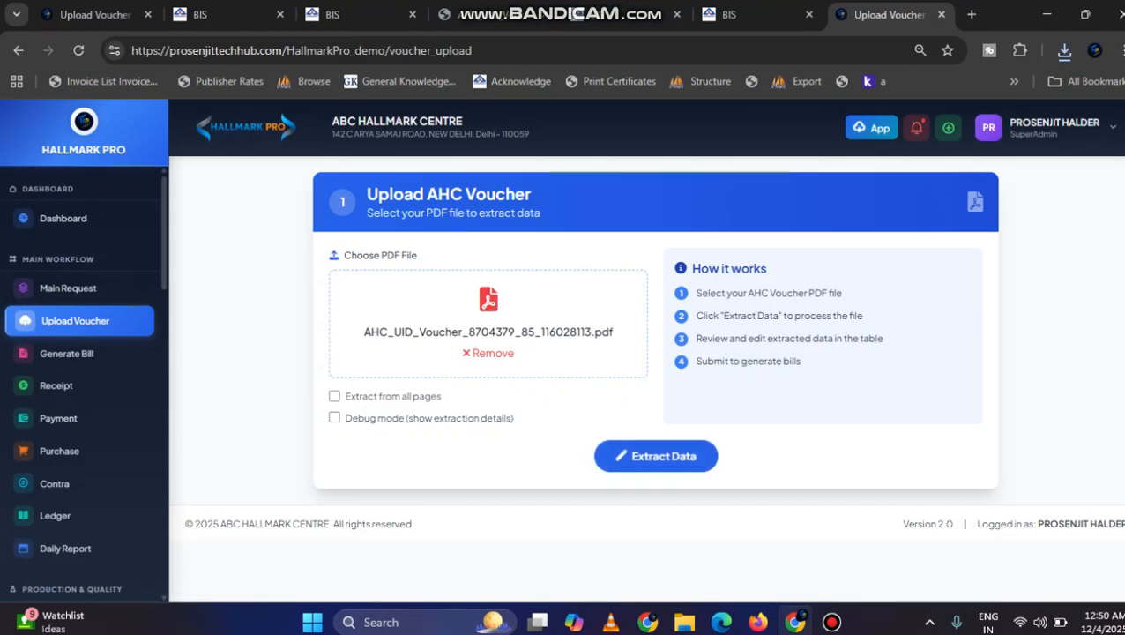
{"action": "left_click", "coordinate": [656, 456]}
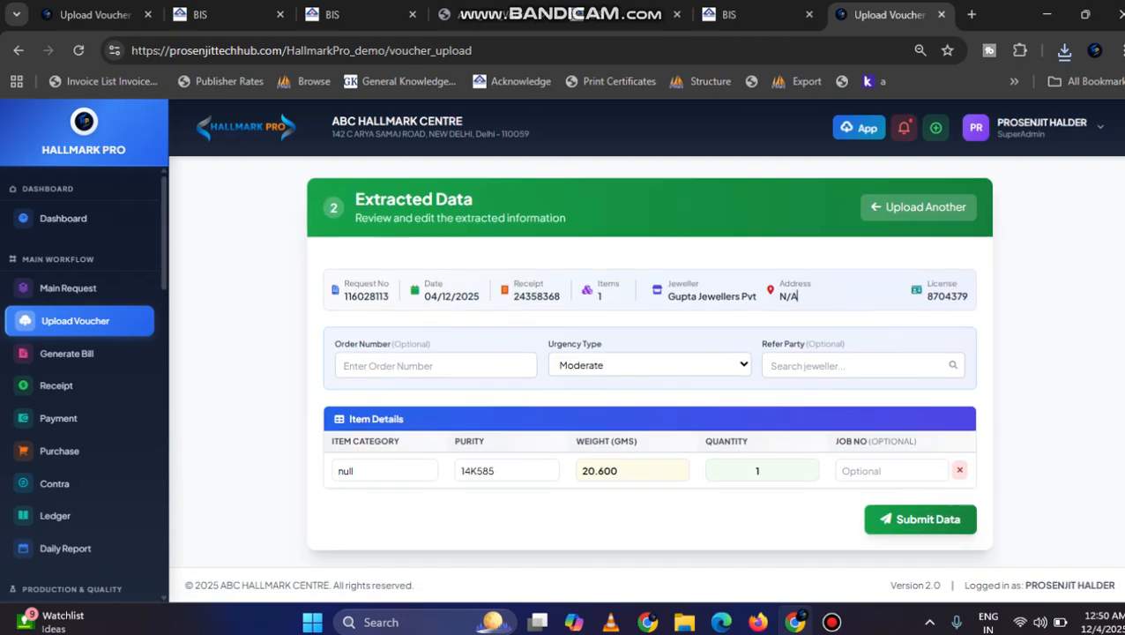
Step: Review the address and job number fields in the extracted voucher data, submit the data and dismiss the confirmation
{"action": "key", "text": "ctrl+a"}
{"action": "left_click", "coordinate": [790, 297]}
{"action": "left_click_drag", "start_coordinate": [794, 297], "coordinate": [779, 284]}
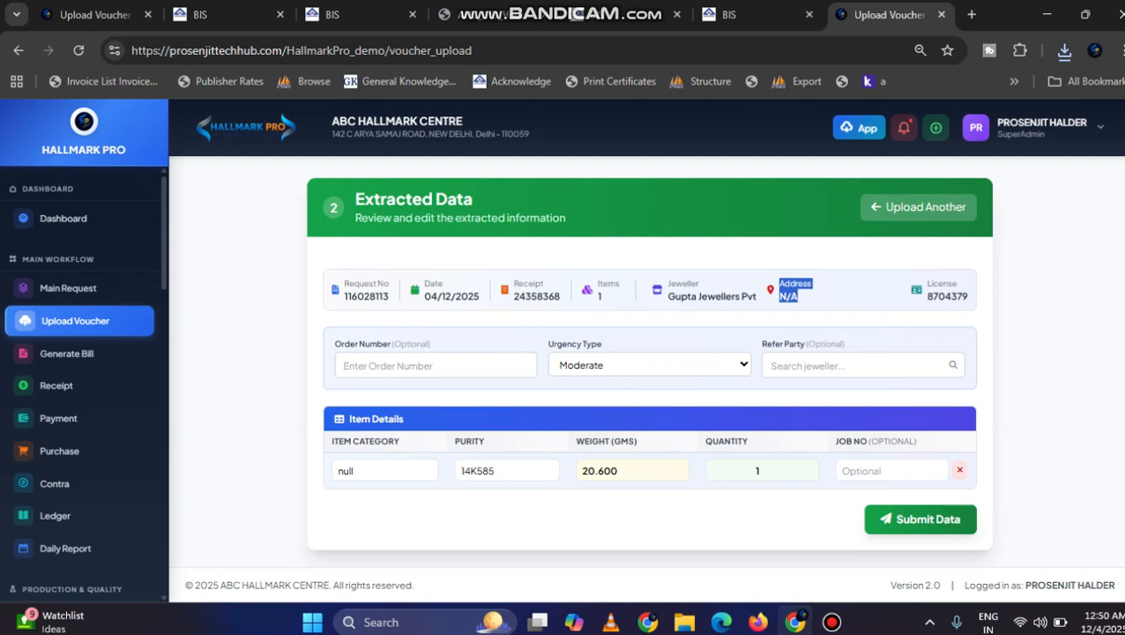
{"action": "left_click", "coordinate": [891, 470]}
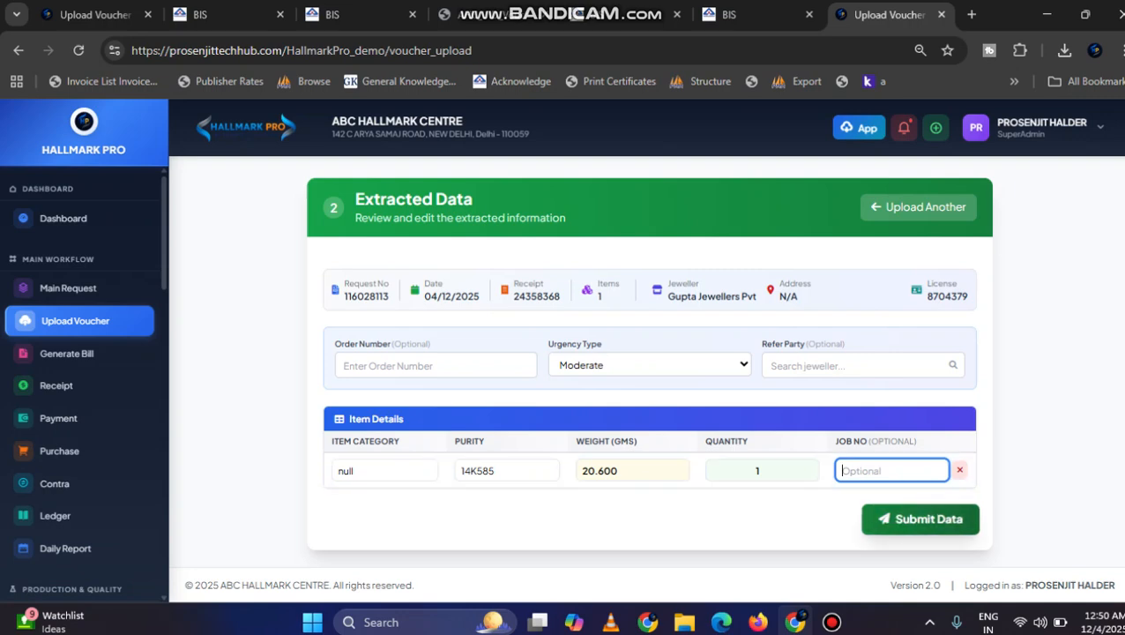
{"action": "left_click", "coordinate": [920, 519]}
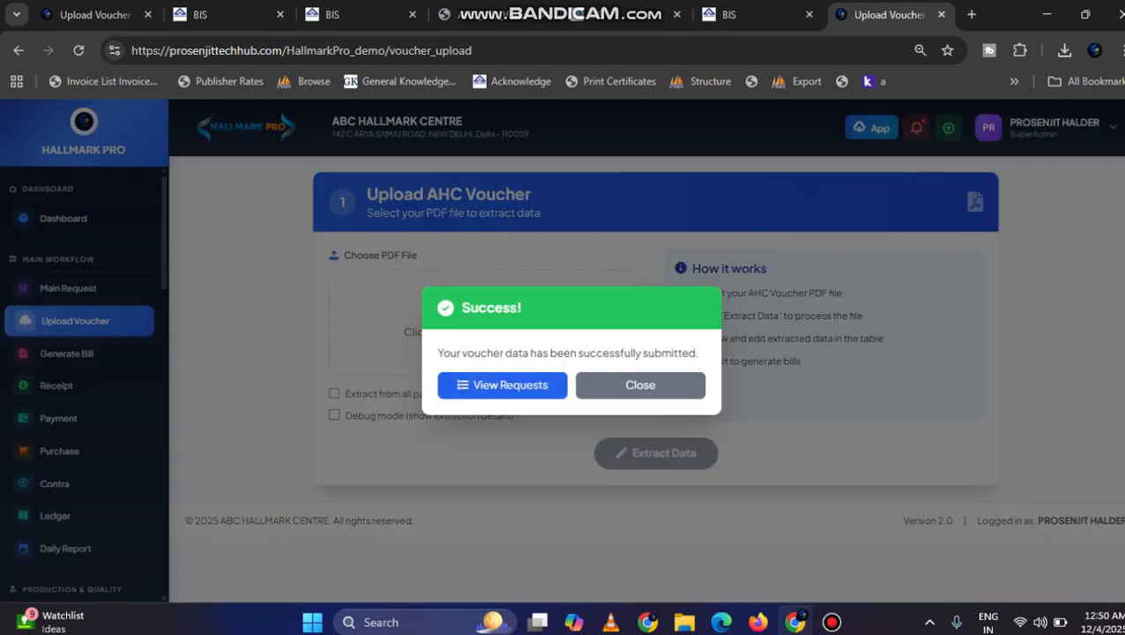
{"action": "left_click", "coordinate": [640, 385]}
Step: Open the main request list to check the submitted Gupta Jewellers request and look through the available HallmarkPro modules
{"action": "left_click", "coordinate": [71, 289]}
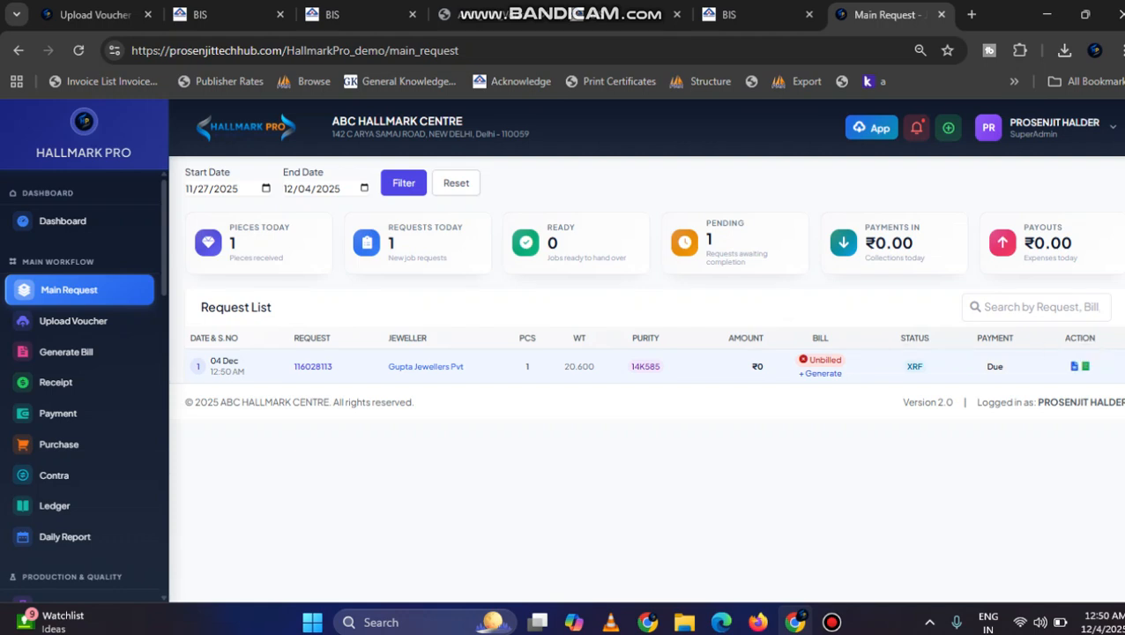
{"action": "scroll", "coordinate": [79, 521], "scroll_direction": "down", "scroll_amount": 1}
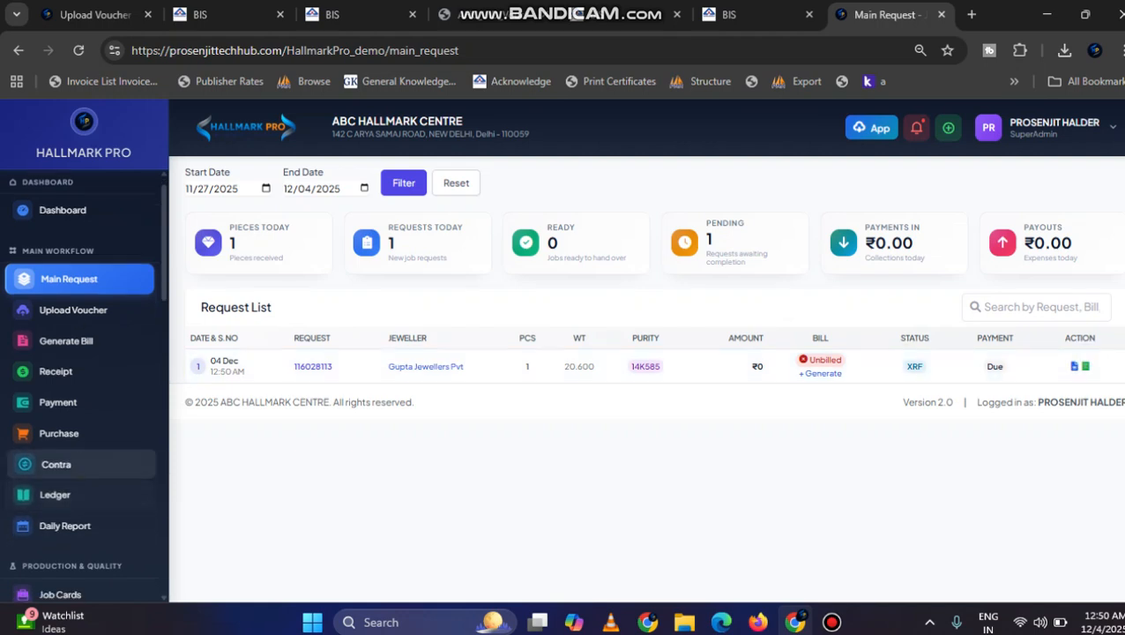
{"action": "scroll", "coordinate": [79, 520], "scroll_direction": "up", "scroll_amount": 1}
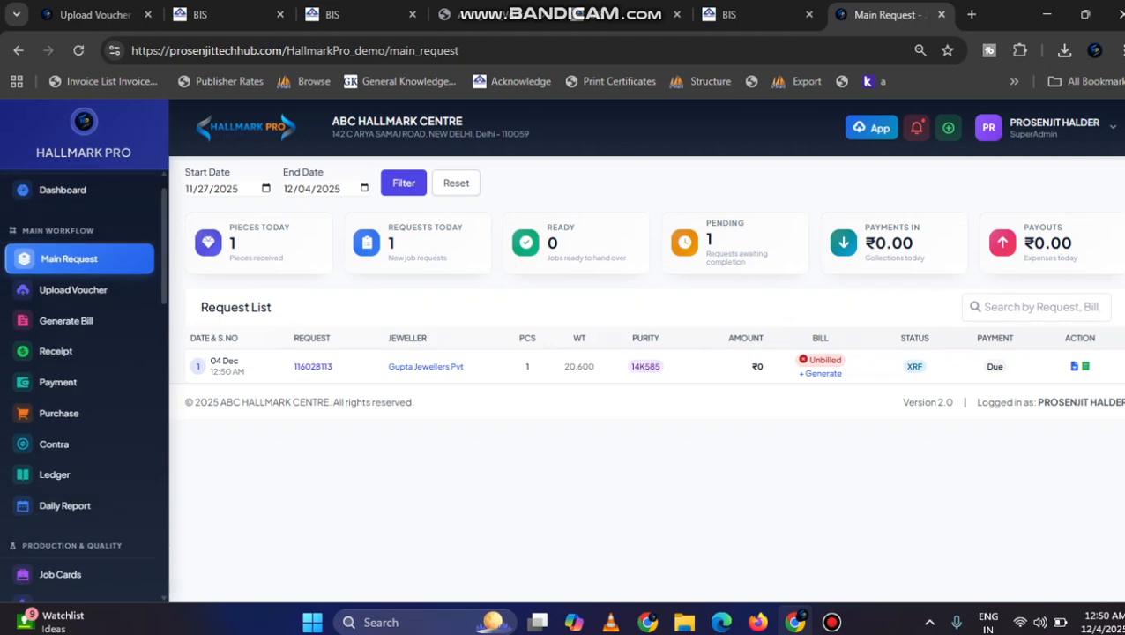
{"action": "scroll", "coordinate": [84, 379], "scroll_direction": "down", "scroll_amount": 5}
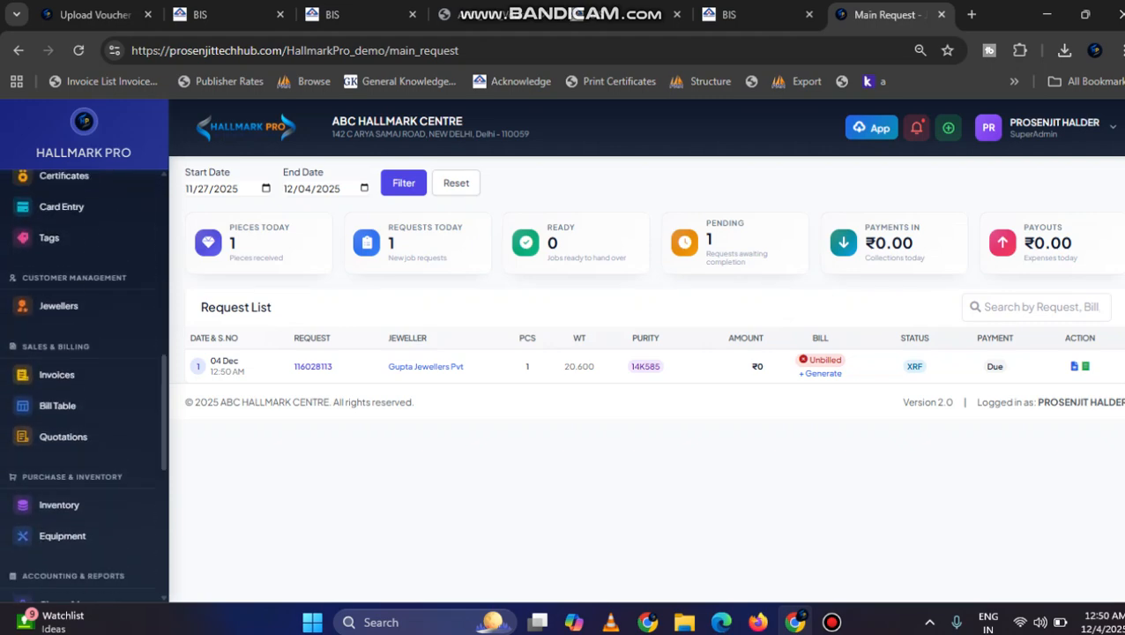